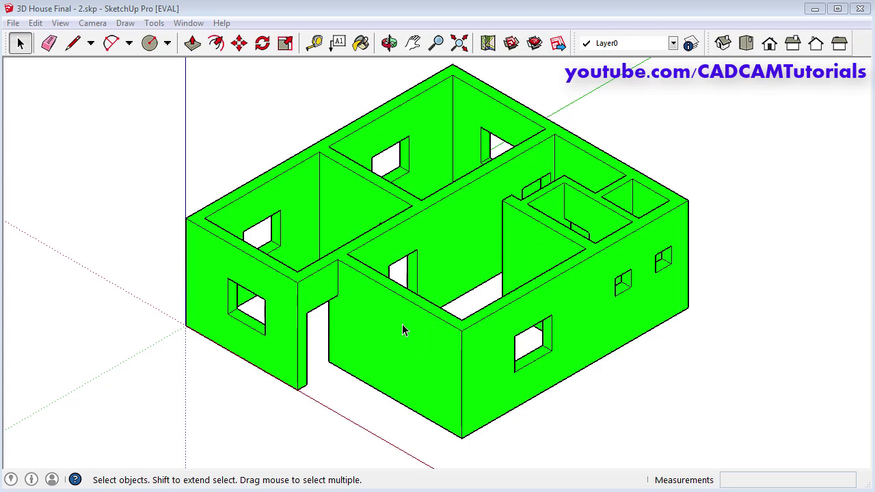
- Paint all the connected house walls with the material Color_C04 from the Colors collection
left_click(425, 331)
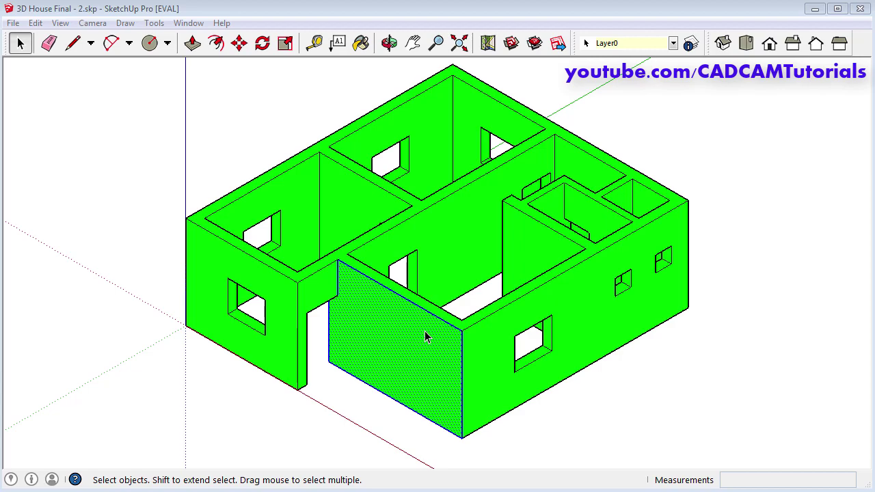
triple_click(425, 330)
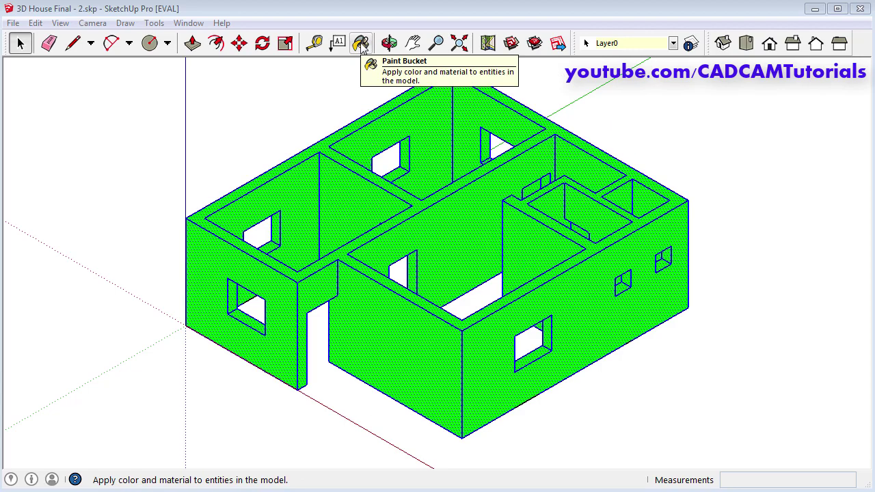
left_click(361, 44)
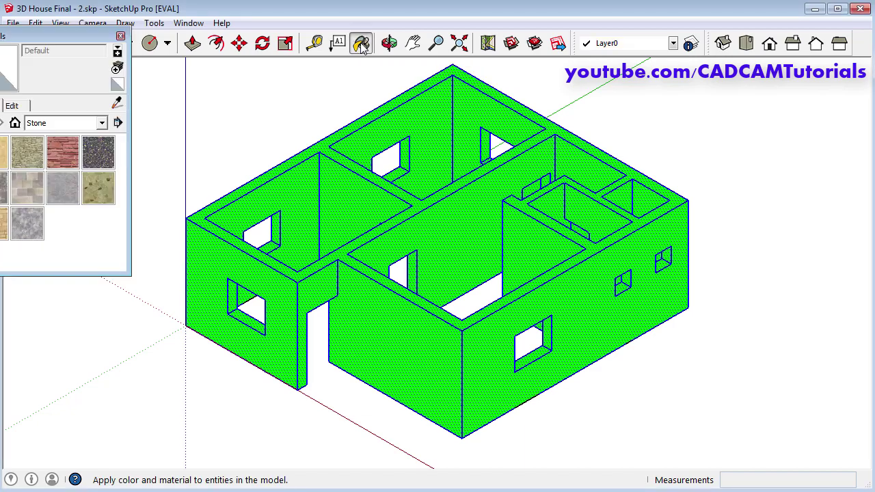
left_click_drag(52, 34, 113, 86)
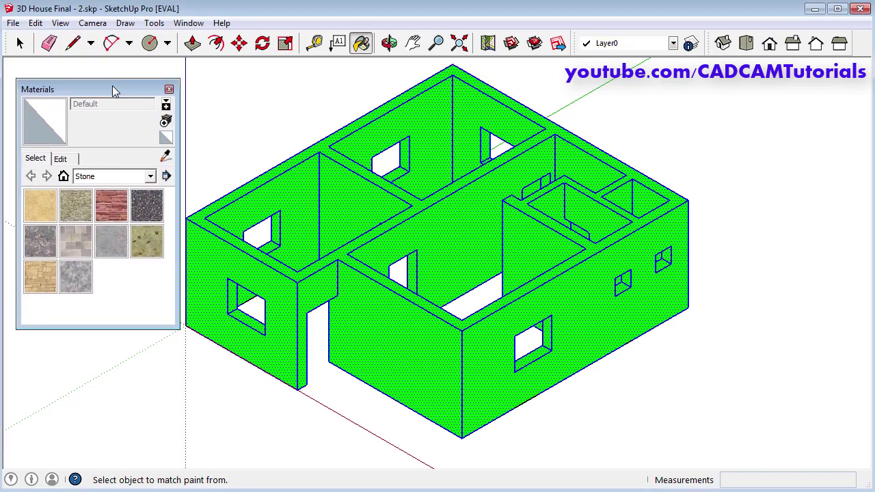
left_click(151, 179)
scroll(162, 291, "up", 3)
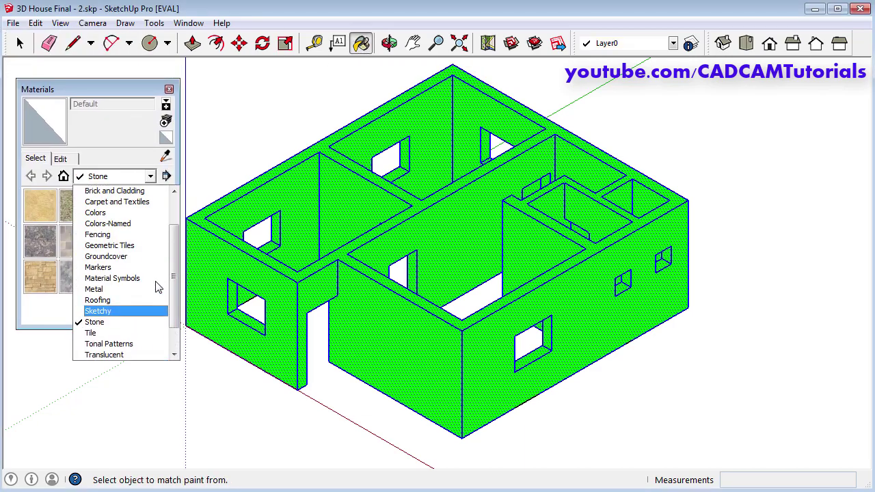
left_click(122, 213)
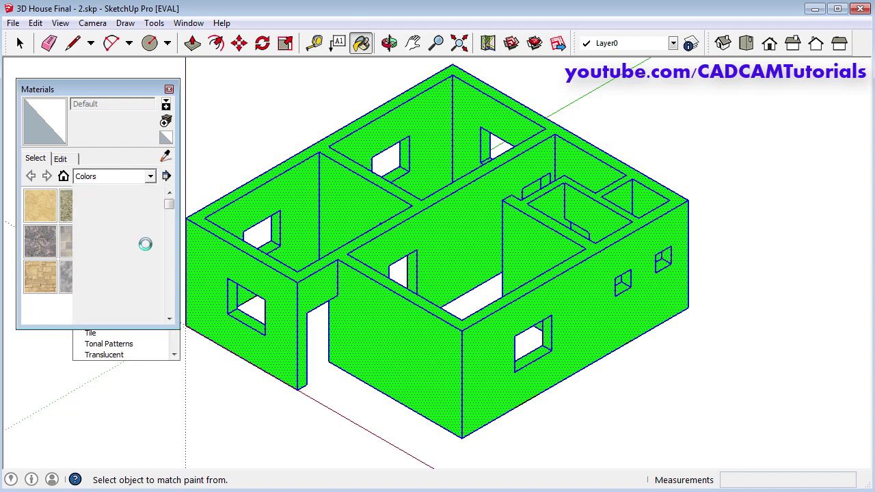
left_click_drag(169, 202, 174, 233)
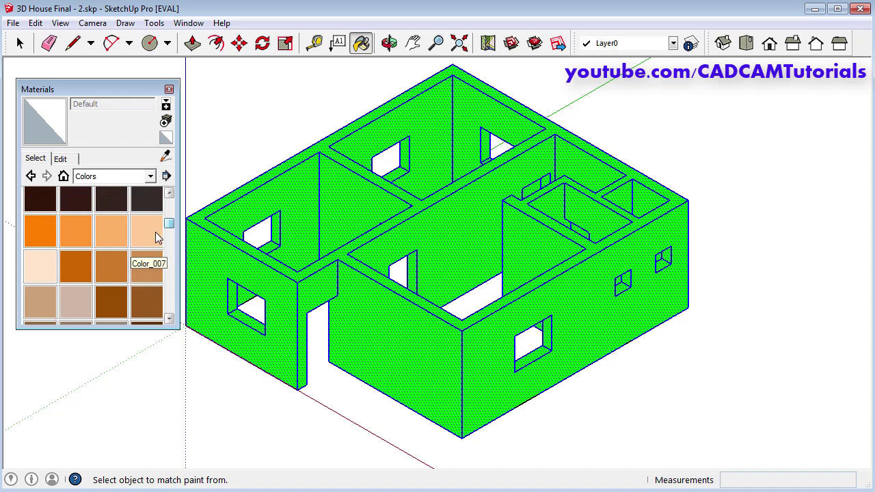
left_click(150, 237)
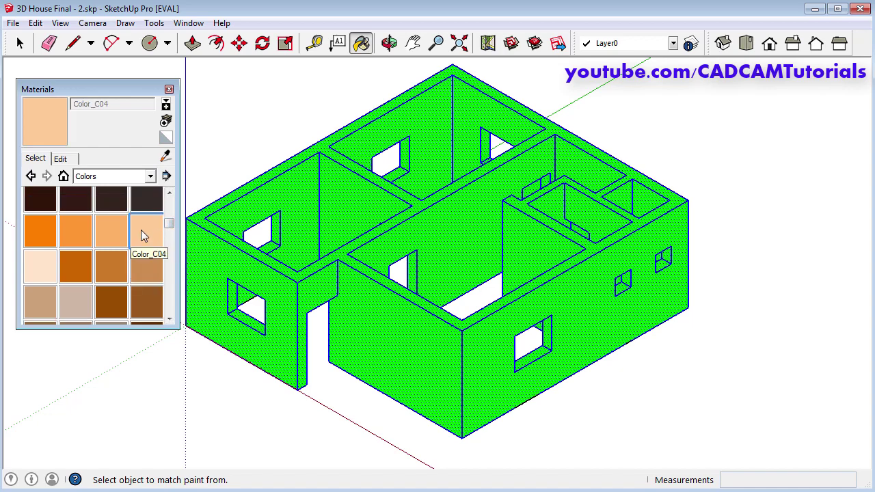
left_click(376, 305)
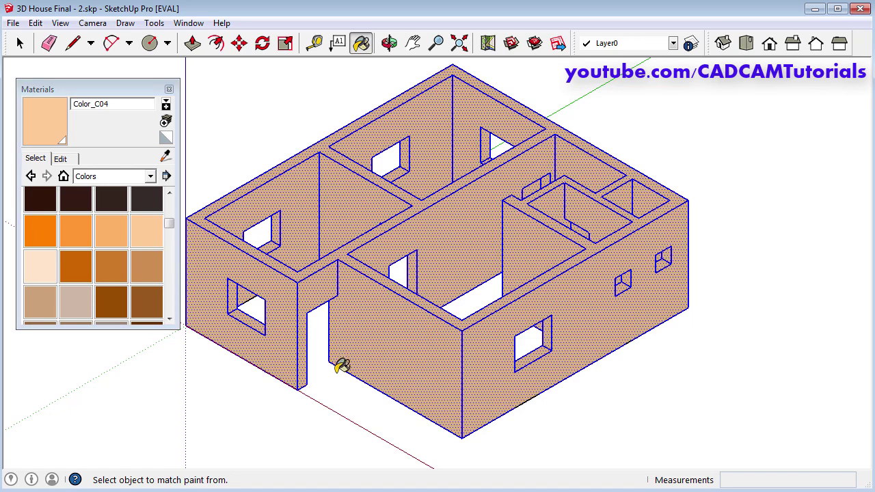
key("space")
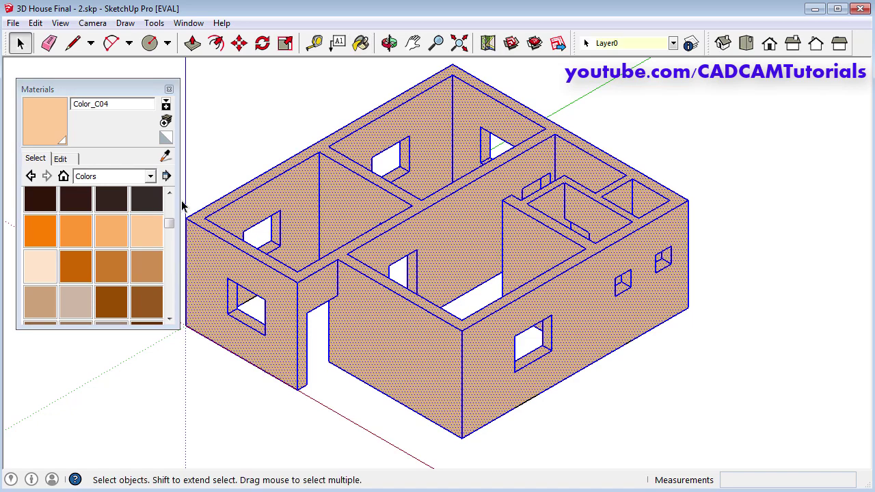
left_click(169, 90)
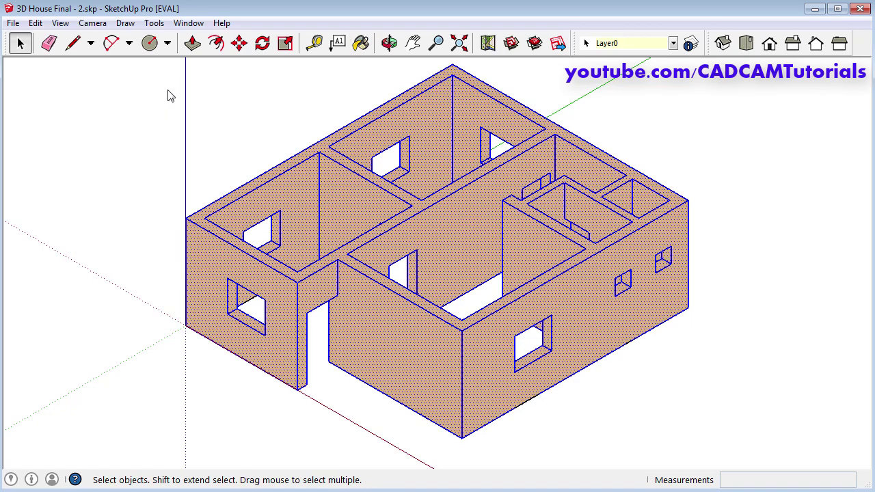
left_click(727, 362)
- Select the complete wall model and make it a group
scroll(698, 335, "down", 1)
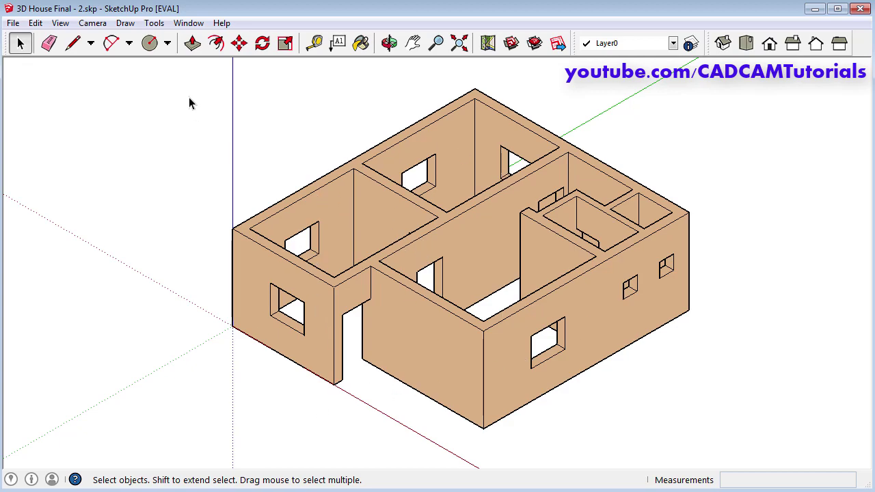
left_click_drag(198, 64, 755, 450)
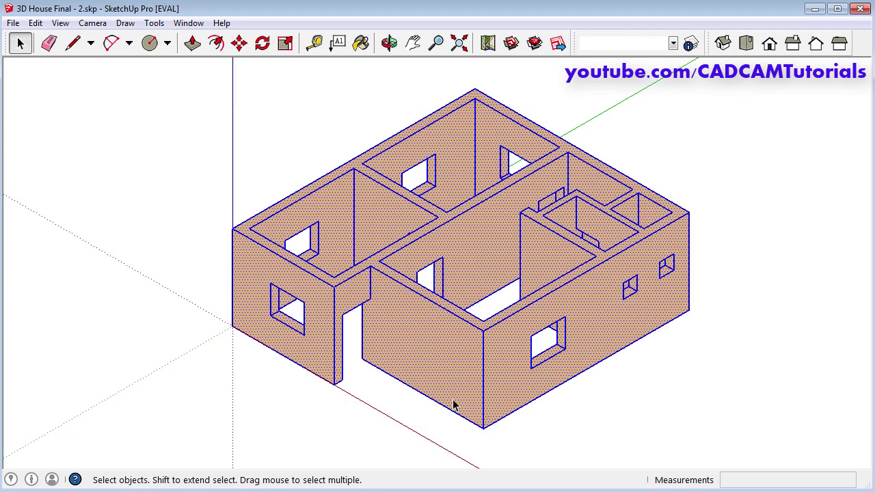
right_click(457, 237)
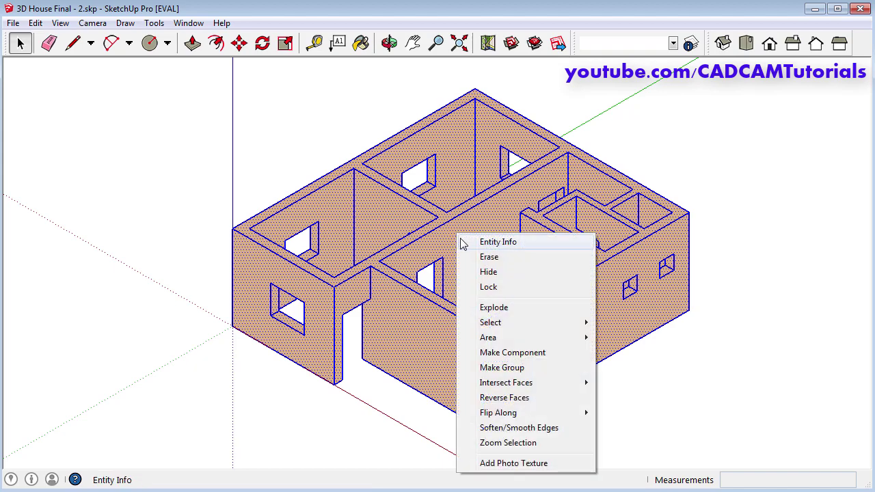
left_click(506, 369)
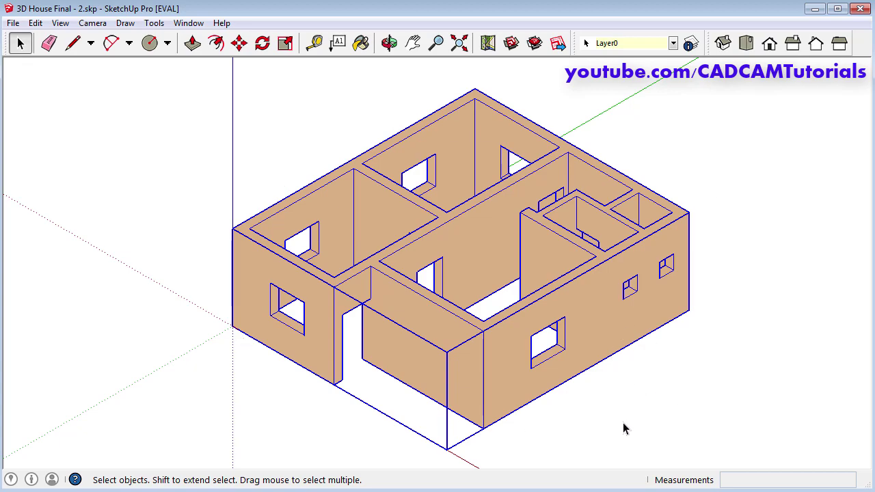
left_click(608, 421)
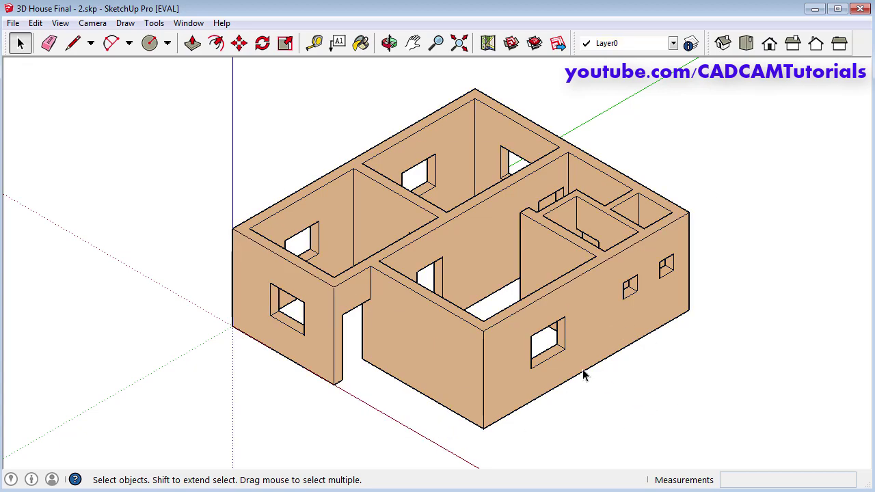
- Draw a 1200 × 1000 mm rectangle across the large window opening in the side wall, between its opposite outer corners
scroll(574, 369, "up", 2)
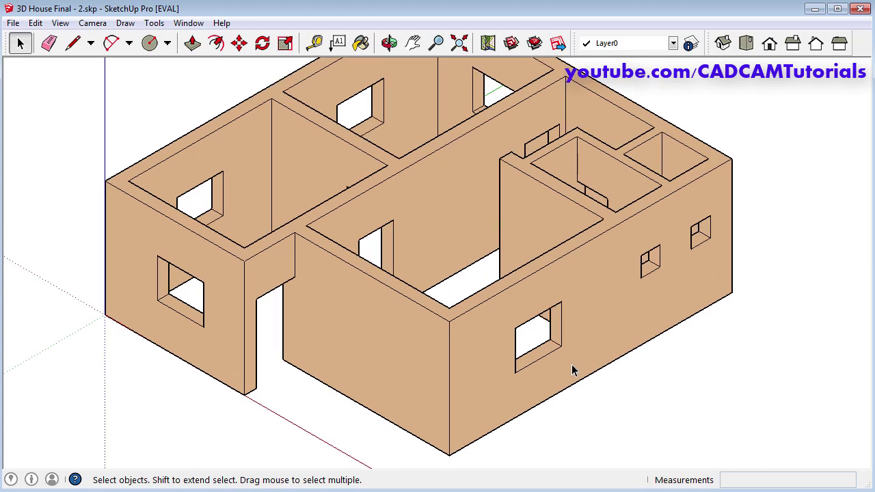
scroll(573, 369, "up", 3)
middle_click_drag(595, 390, 471, 354, "shift")
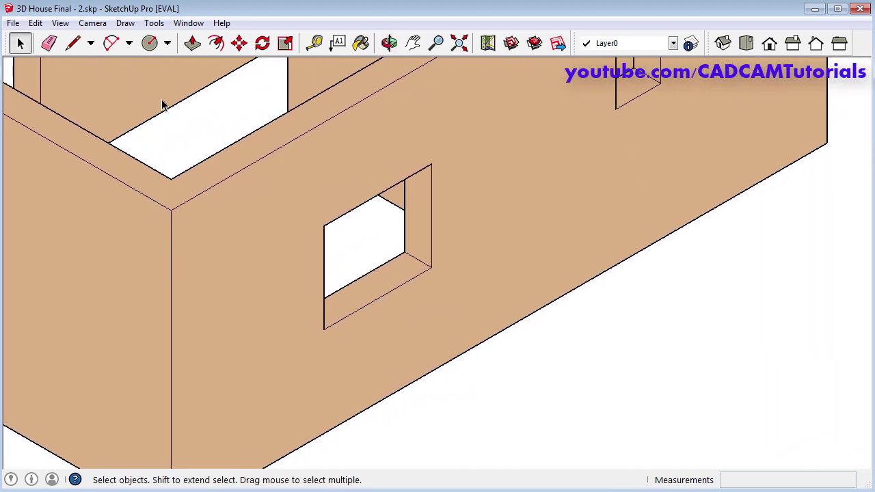
left_click(167, 43)
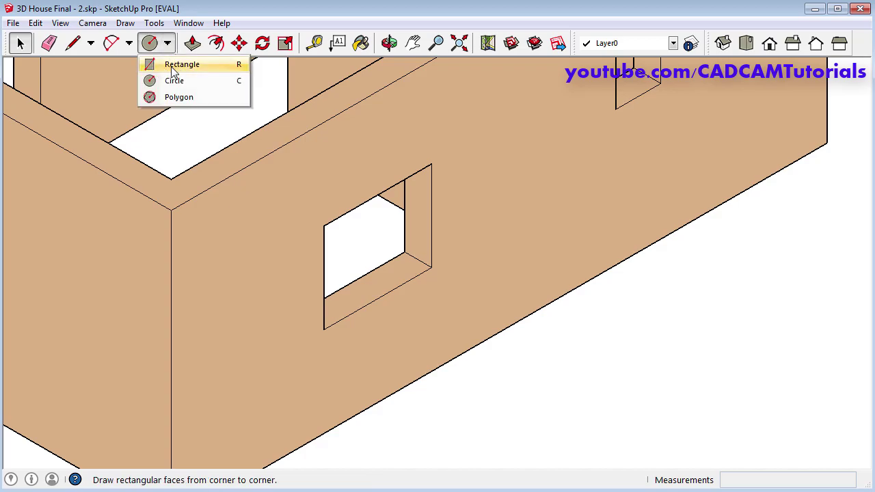
left_click(189, 70)
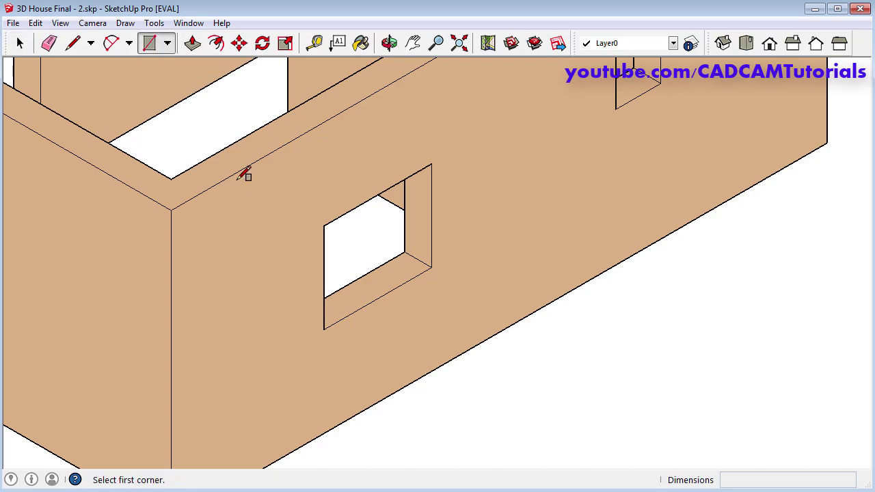
left_click(323, 329)
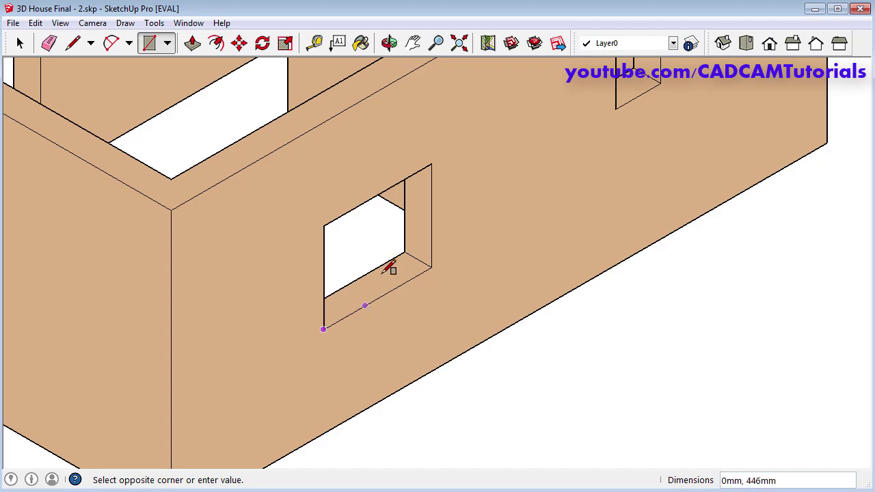
left_click(431, 162)
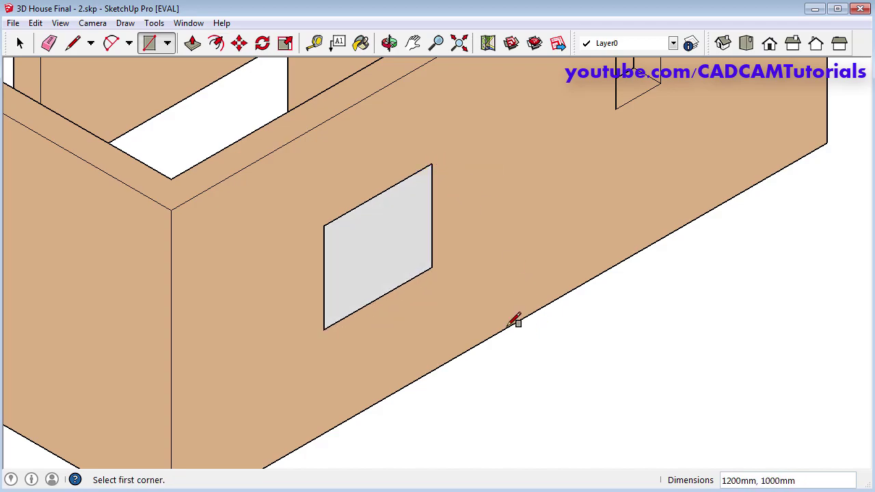
key("space")
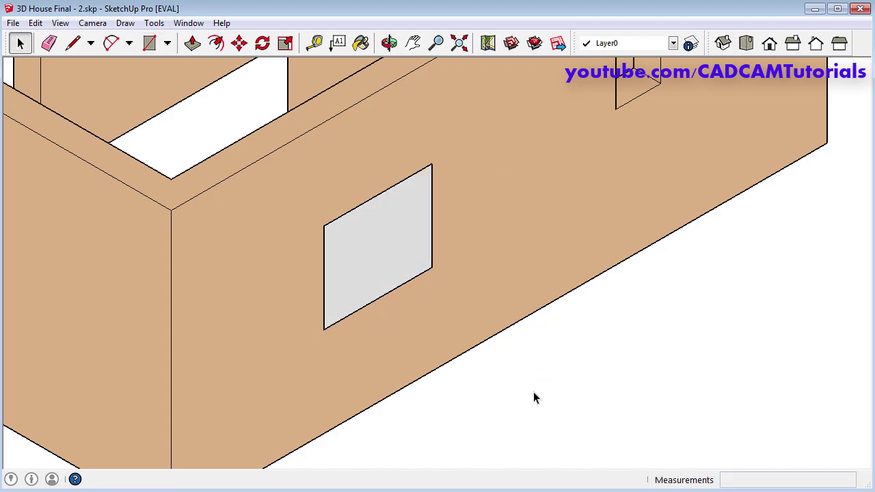
- Move the window rectangle by its lower corner to empty space about 6.3 m away from the house
left_click(384, 258)
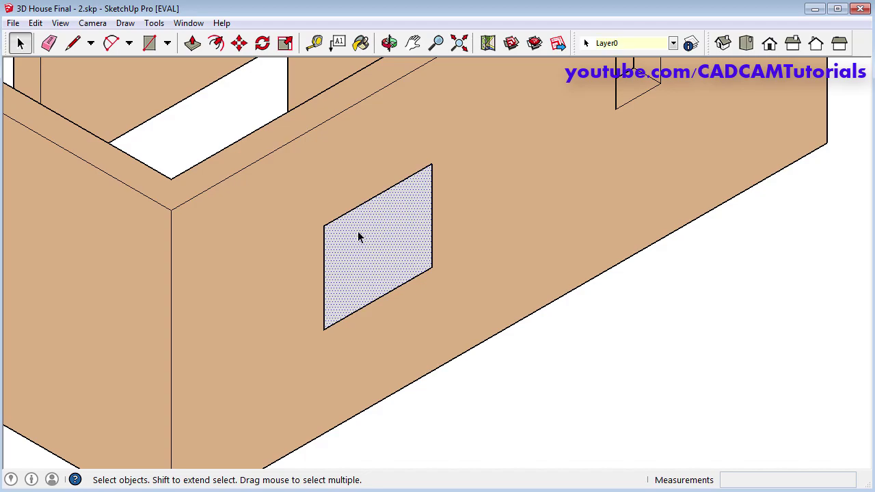
left_click(239, 43)
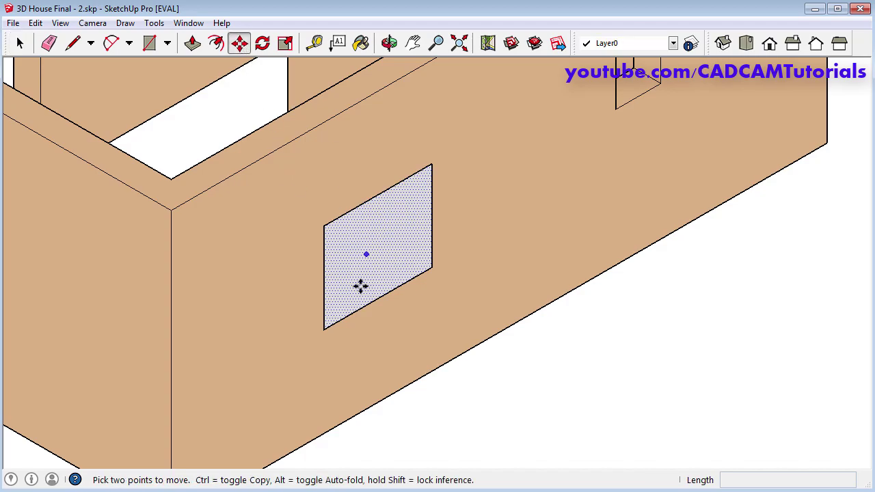
left_click(324, 330)
scroll(357, 273, "down", 4)
middle_click_drag(506, 308, 289, 258)
scroll(545, 340, "up", 4)
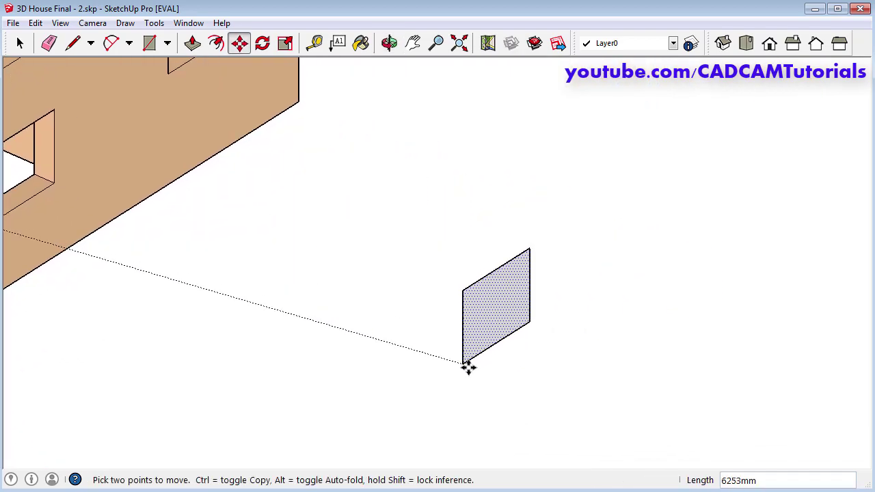
left_click(476, 369)
scroll(549, 346, "up", 3)
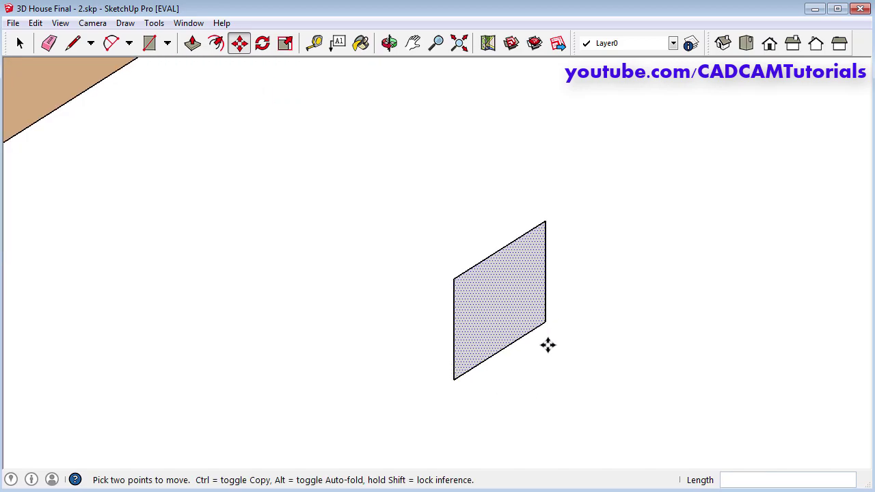
scroll(513, 367, "up", 3)
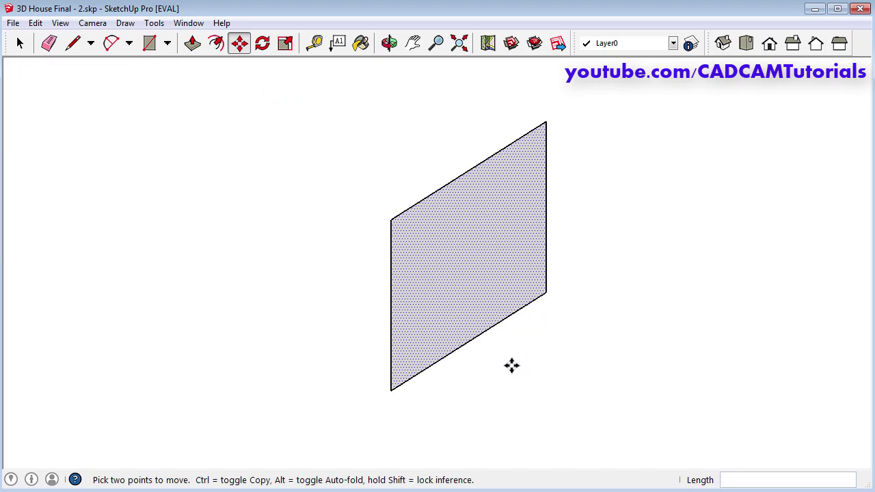
key("space")
left_click(530, 361)
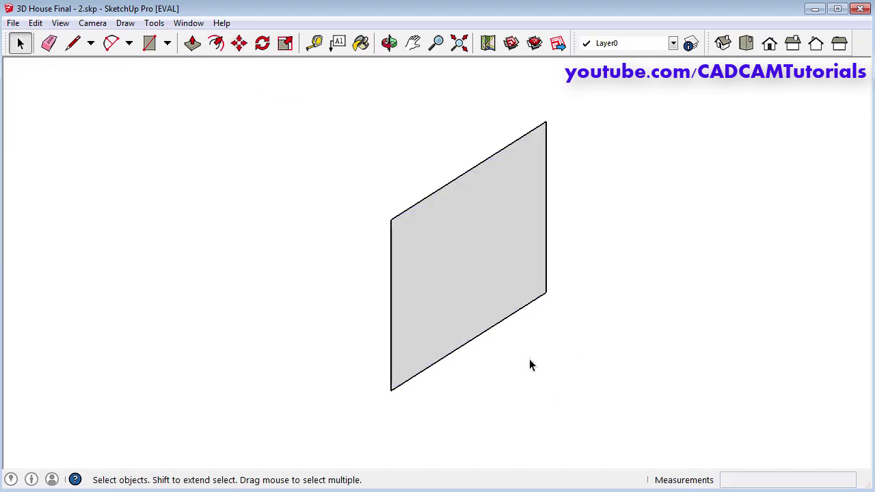
- Offset the window rectangle's outline 50 mm inward to form the frame border
scroll(556, 203, "up", 2)
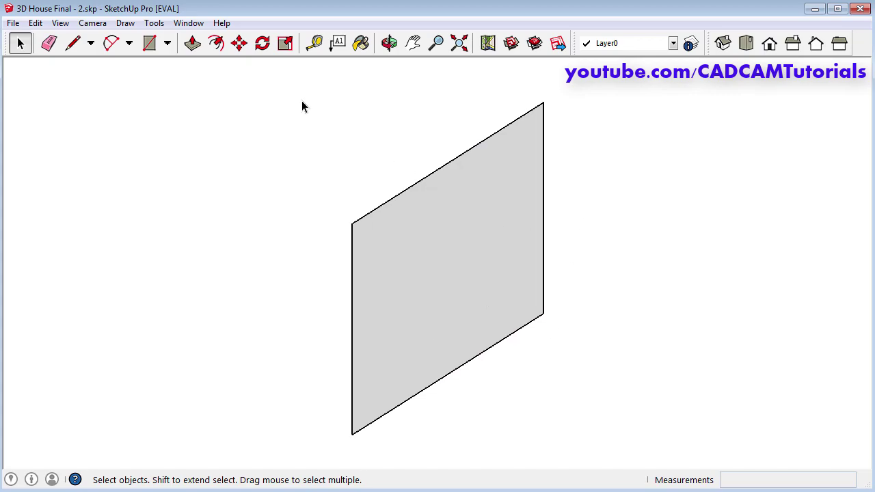
left_click(217, 45)
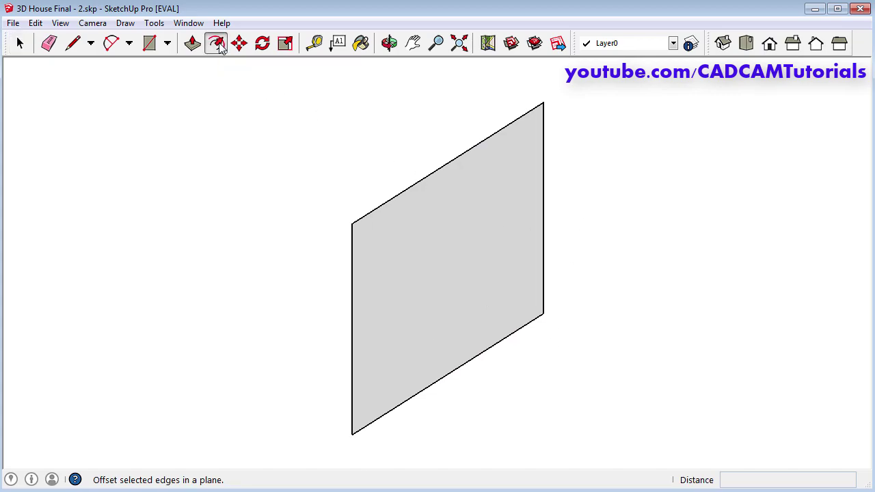
left_click(444, 269)
left_click(441, 270)
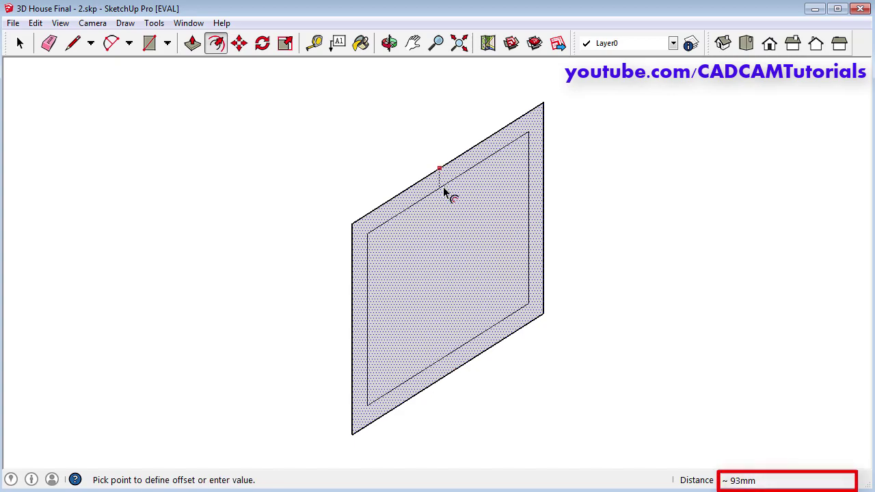
type("50")
key("Return")
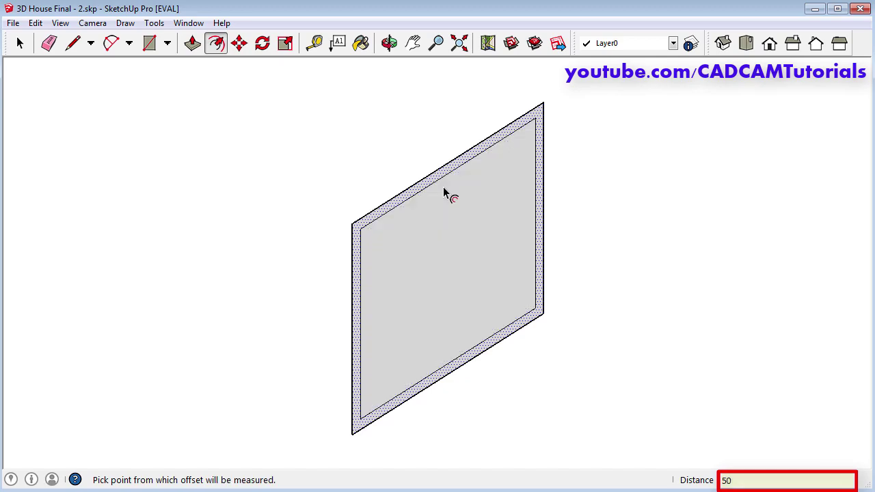
key("space")
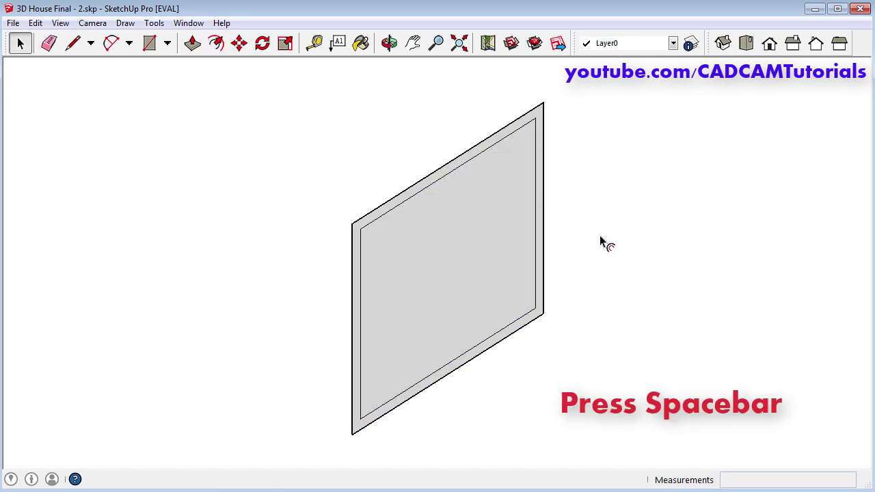
- Draw a 25 × 900 mm vertical rectangle inside the frame border, from the midpoint of the inner top edge toward the right half
left_click(150, 43)
scroll(565, 168, "up", 1)
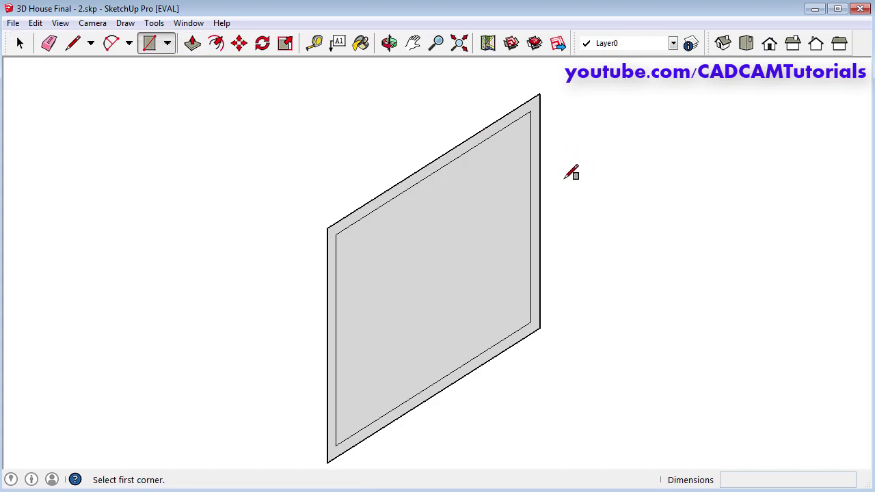
left_click(433, 173)
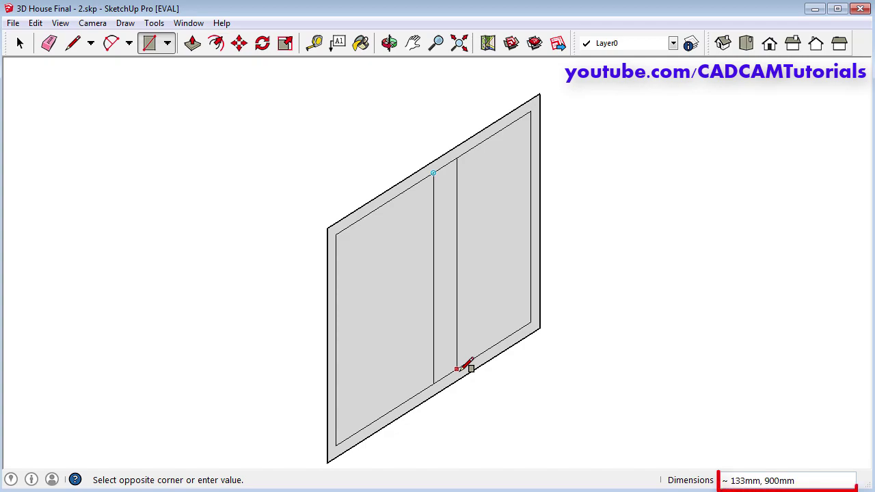
type("25")
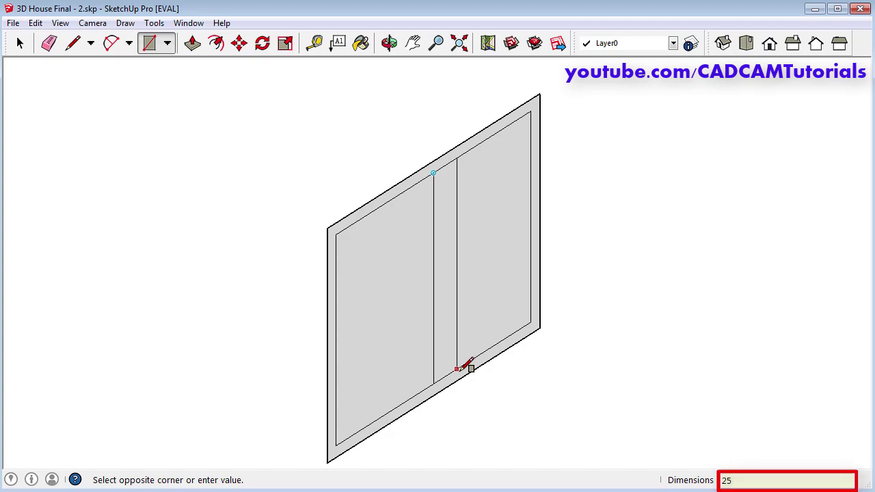
key("Return")
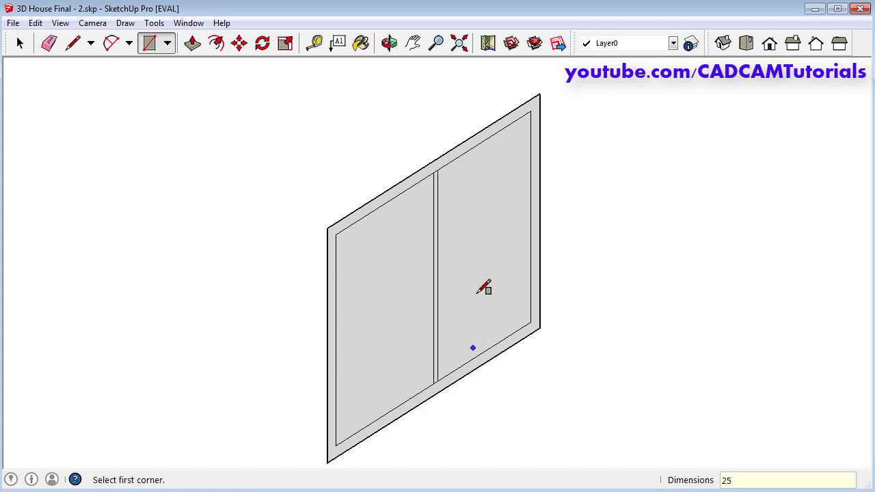
- Draw a matching 25 mm wide, 900 mm high rectangle from the same midpoint toward the left half of the window
left_click(433, 173)
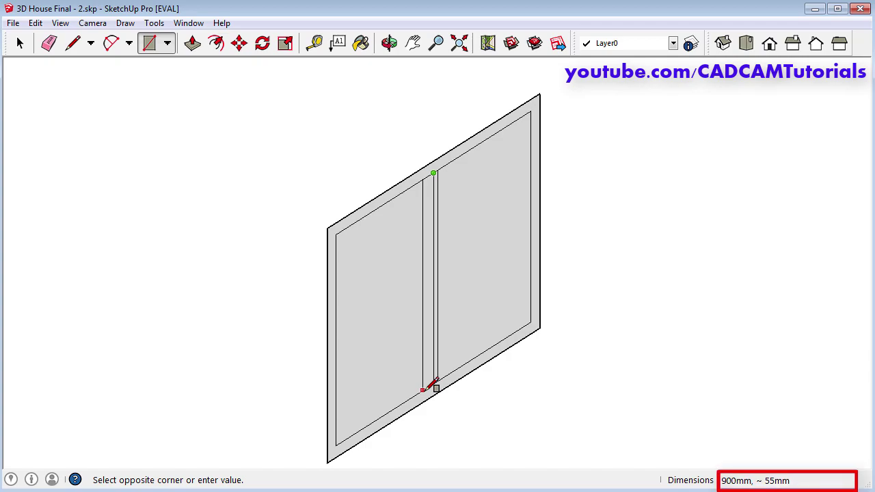
type(",25")
key("Return")
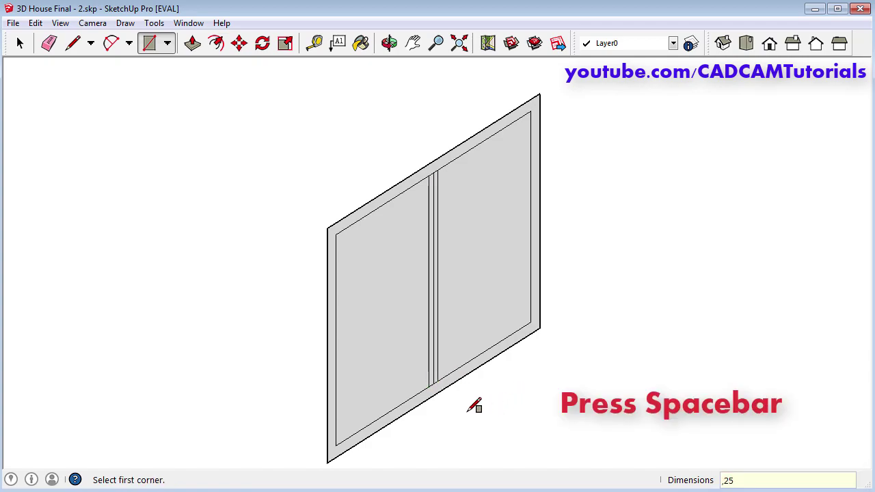
key("space")
- Erase the centre line and the short edges at both ends of the middle bar to merge it with the frame border
scroll(474, 373, "up", 1)
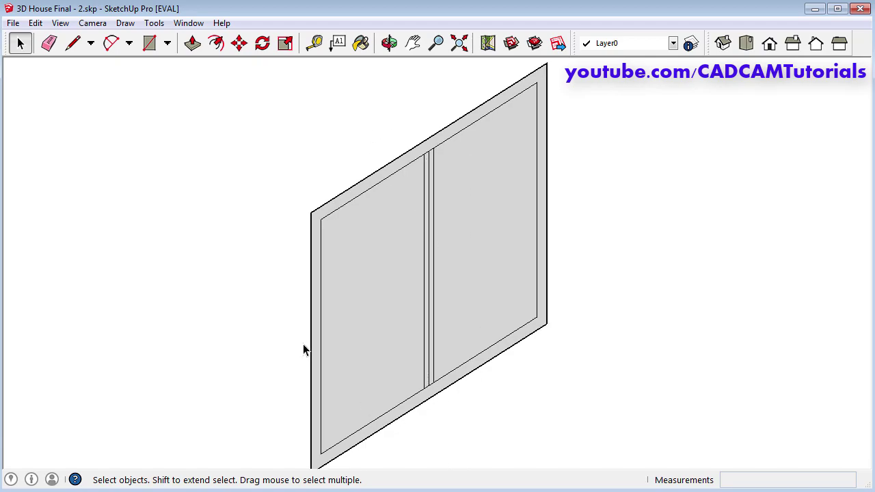
left_click(51, 48)
scroll(427, 149, "up", 1)
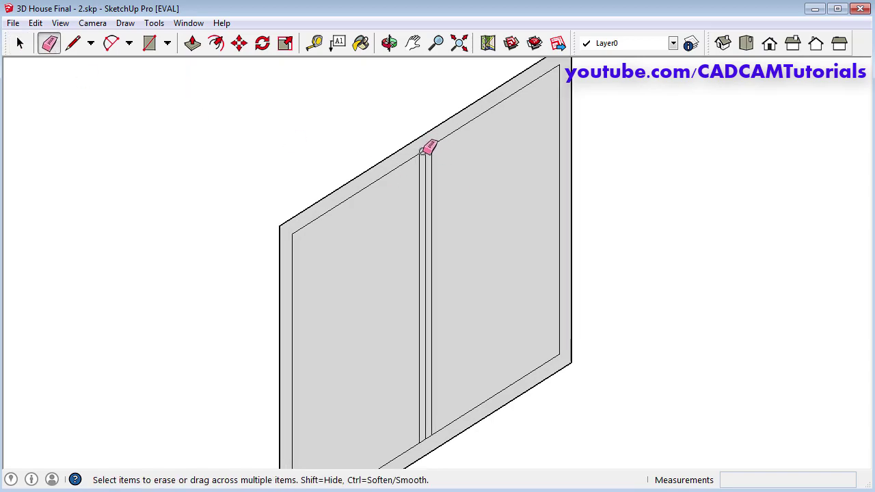
left_click(427, 150)
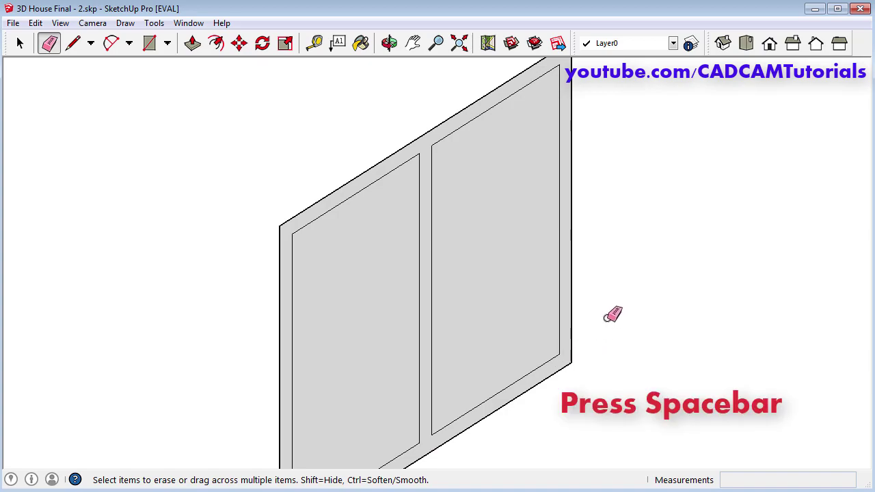
key("space")
- Delete the two pane faces on either side of the middle bar, leaving only the frame face
scroll(619, 309, "down", 1)
scroll(621, 308, "down", 1)
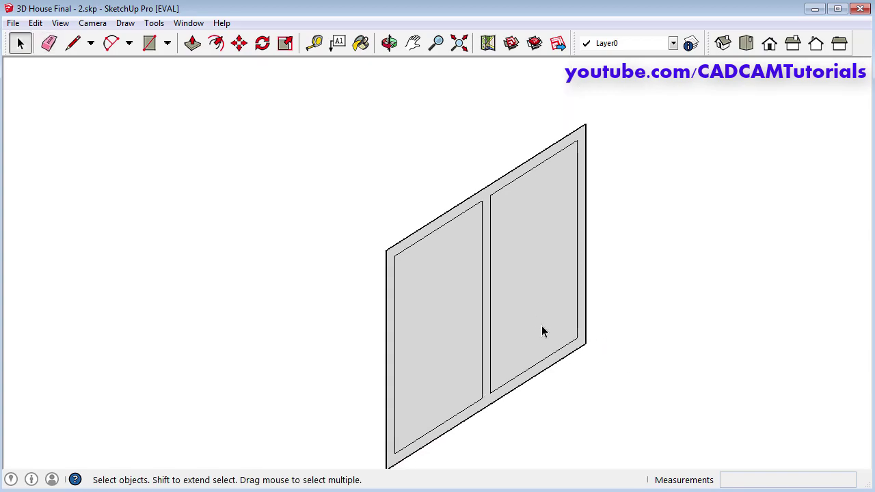
left_click(537, 316)
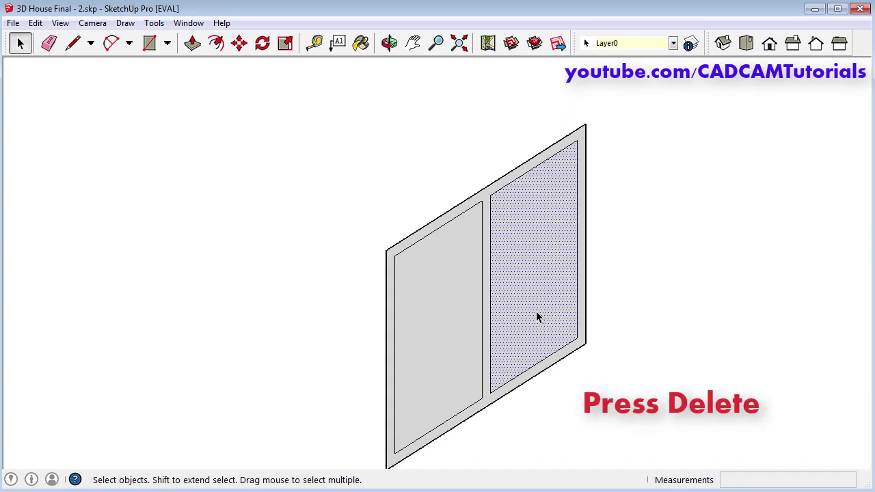
key("Delete")
left_click(437, 341)
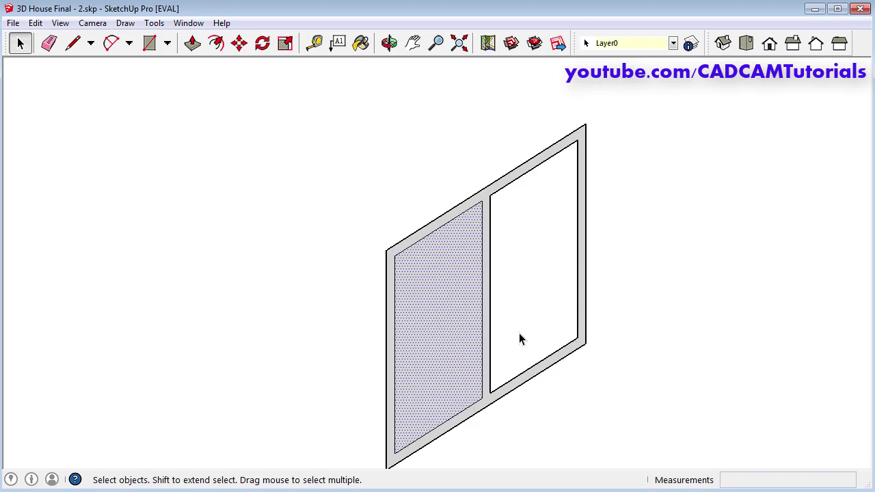
key("Delete")
- Push/Pull the window frame face outward by 50 mm
scroll(580, 393, "up", 1)
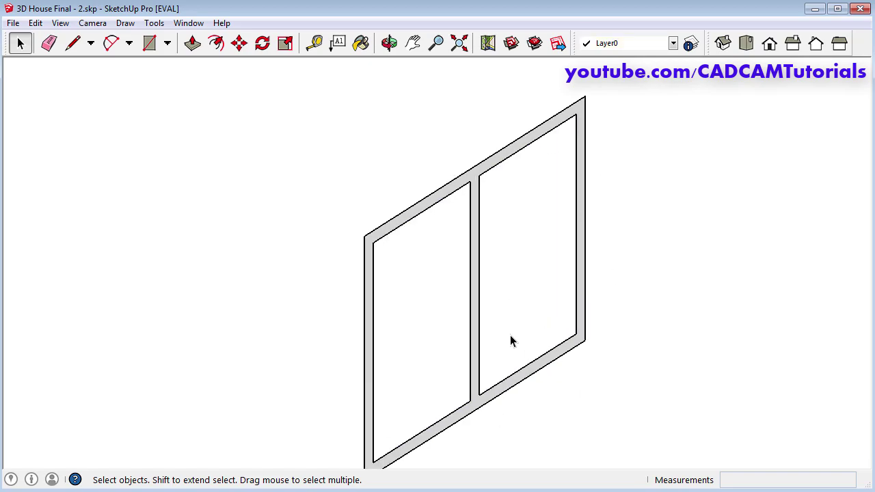
left_click(192, 44)
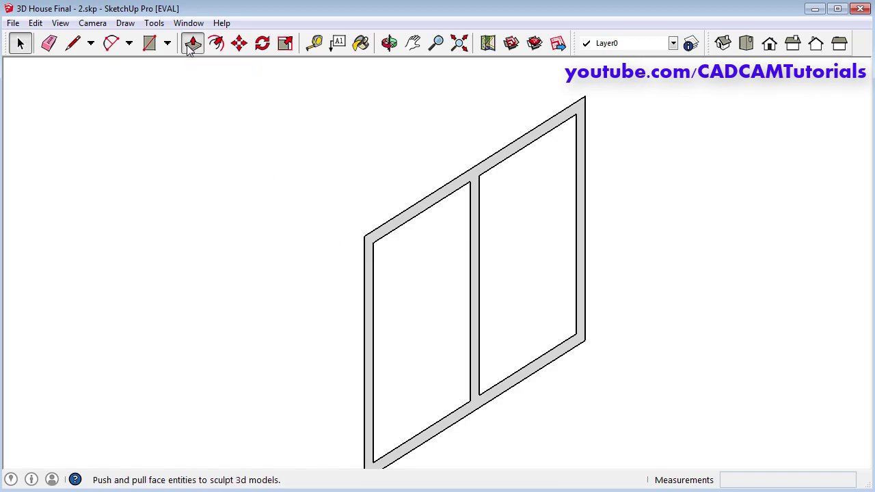
left_click(415, 212)
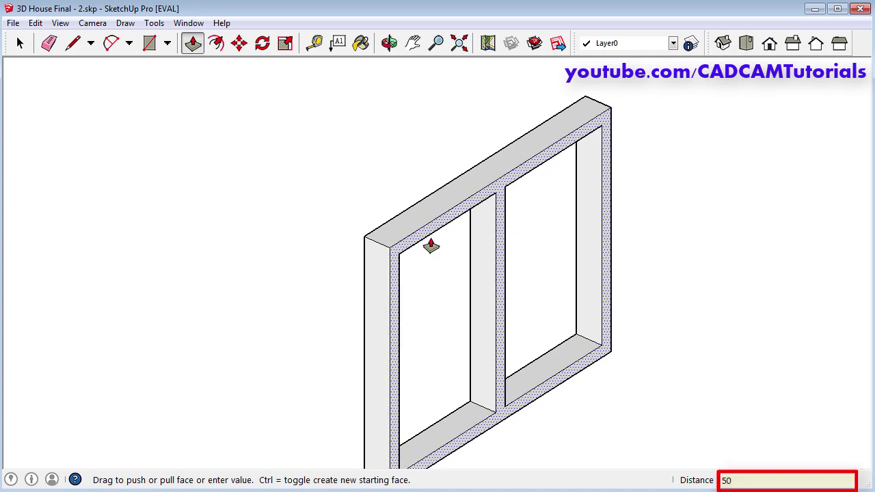
type("50")
key("Return")
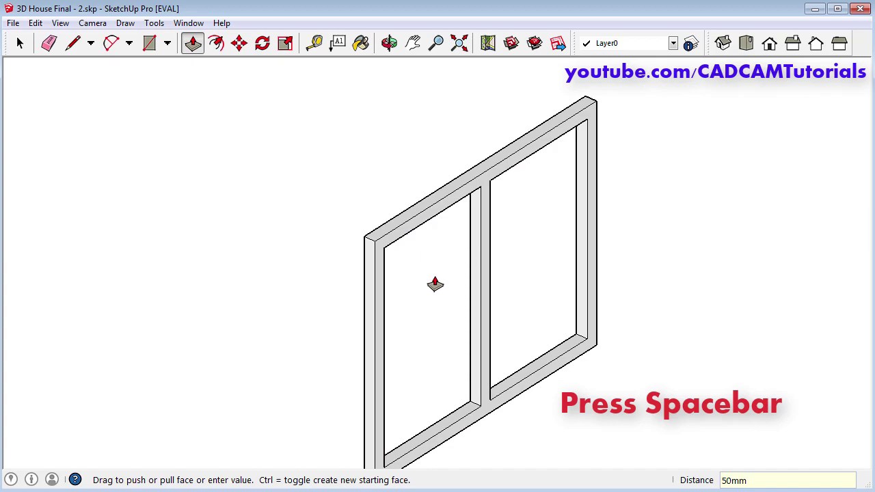
key("space")
- Select the whole extruded window frame and make it a group
scroll(501, 417, "down", 2)
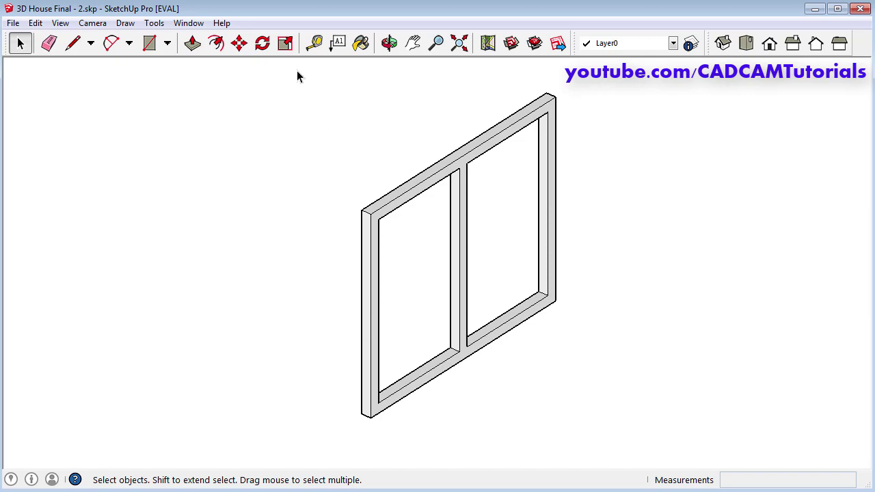
mouse_move(287, 74)
left_mouse_down()
mouse_move(538, 330)
mouse_move(623, 444)
left_mouse_up()
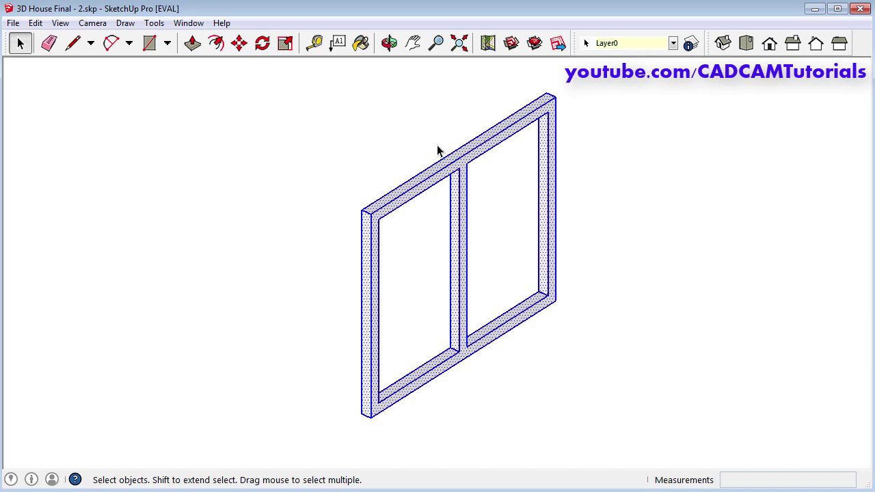
right_click(462, 165)
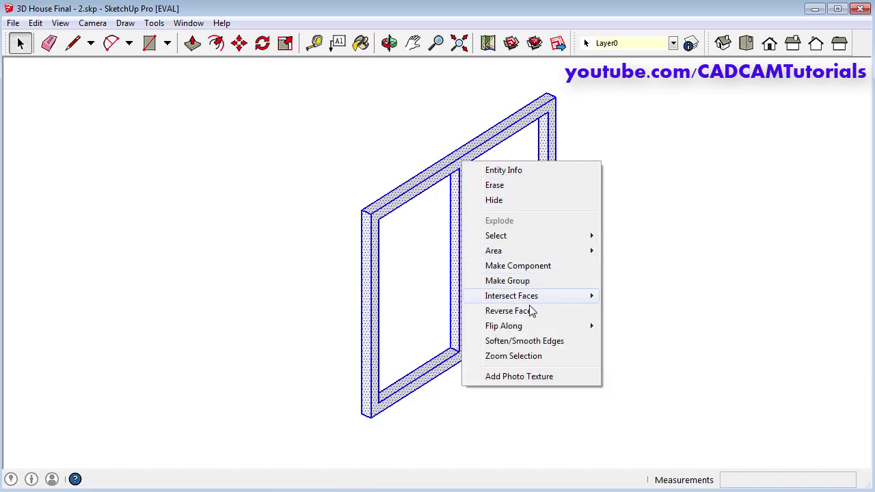
left_click(509, 284)
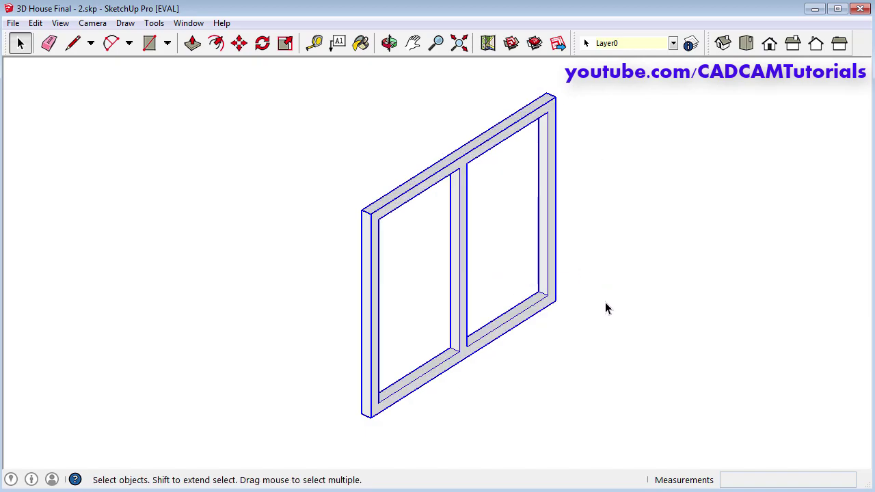
left_click(604, 201)
- Draw a 900 × 525 mm rectangle in each of the two frame openings, between opposite front inner corners, as glass panes
scroll(600, 201, "up", 2)
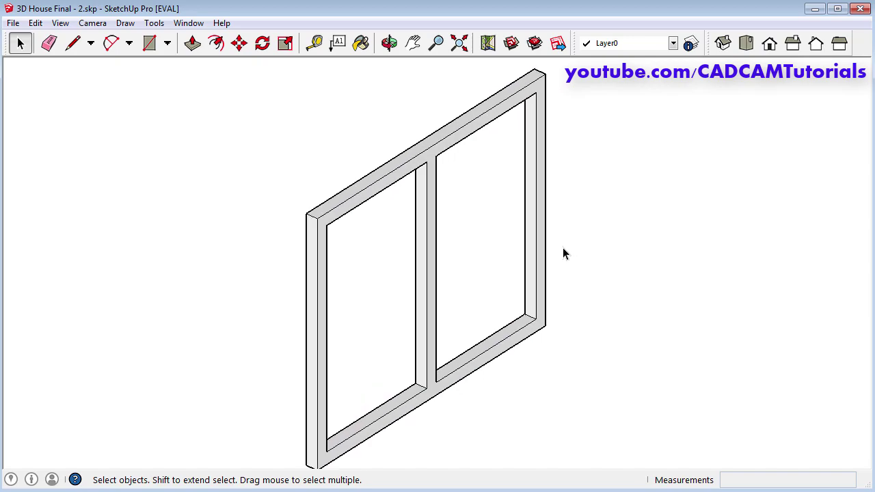
left_click(153, 51)
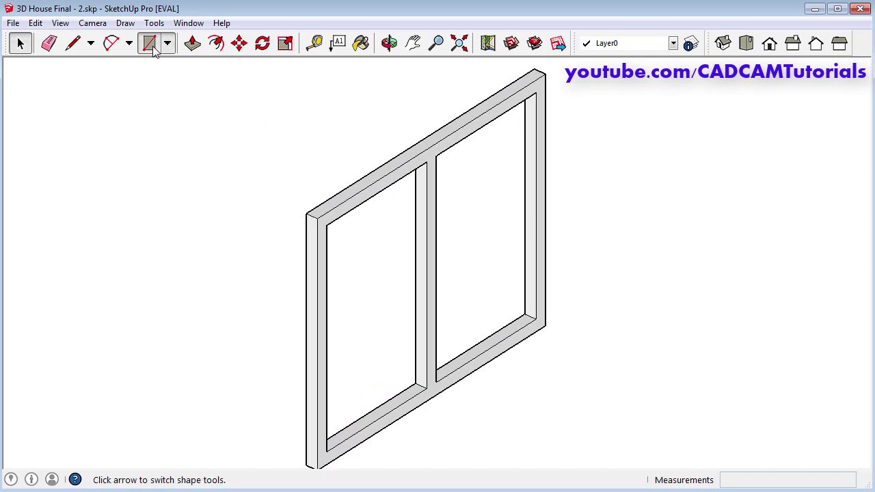
left_click(436, 381)
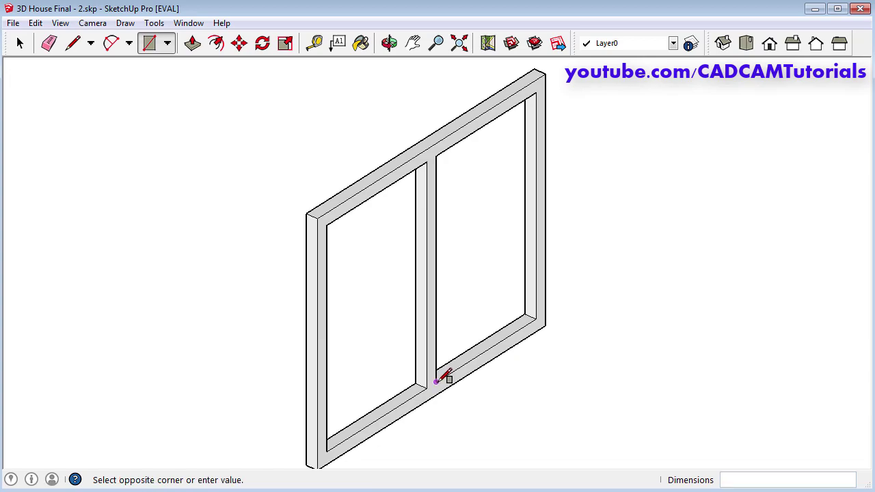
left_click(537, 98)
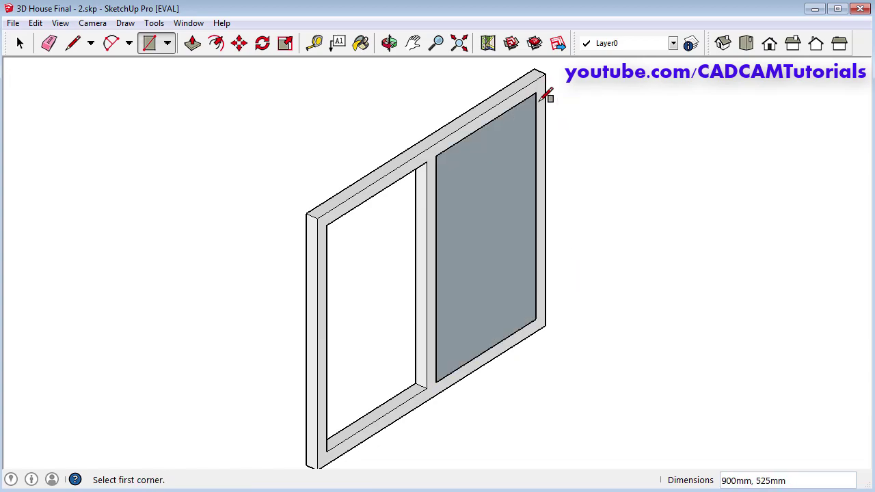
left_click(326, 451)
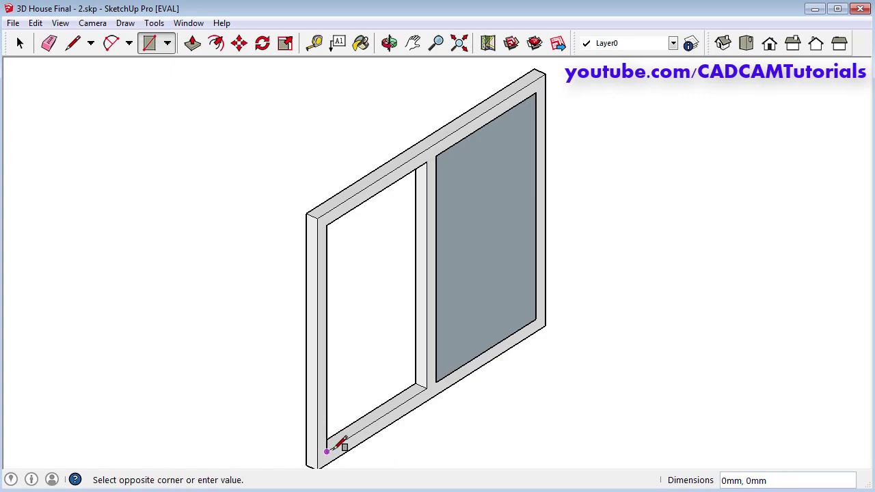
left_click(426, 162)
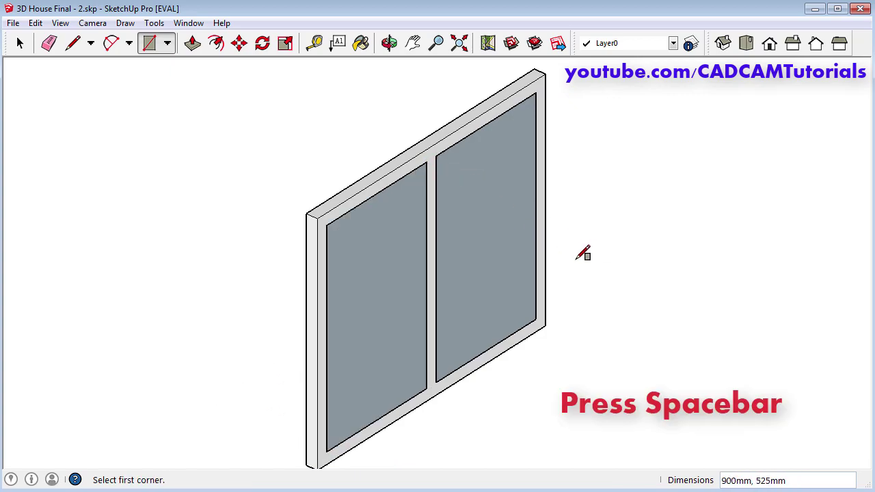
key("space")
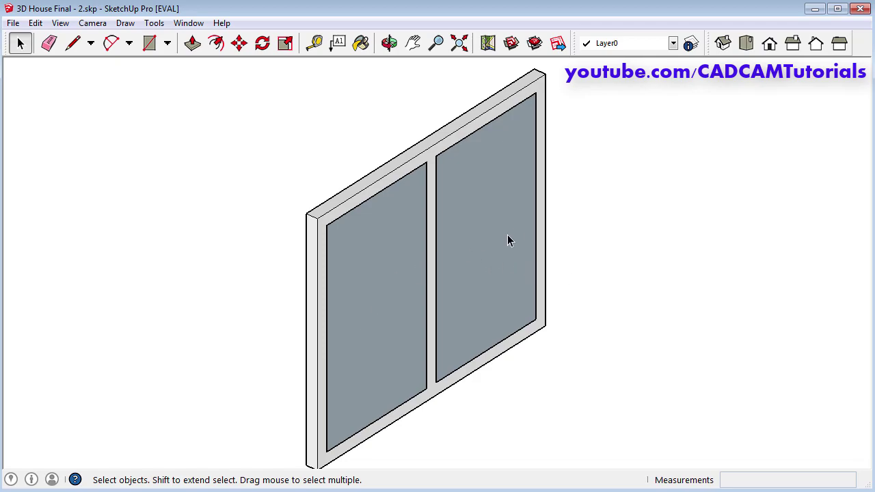
- Reverse the faces of both glass panes
left_click(384, 315)
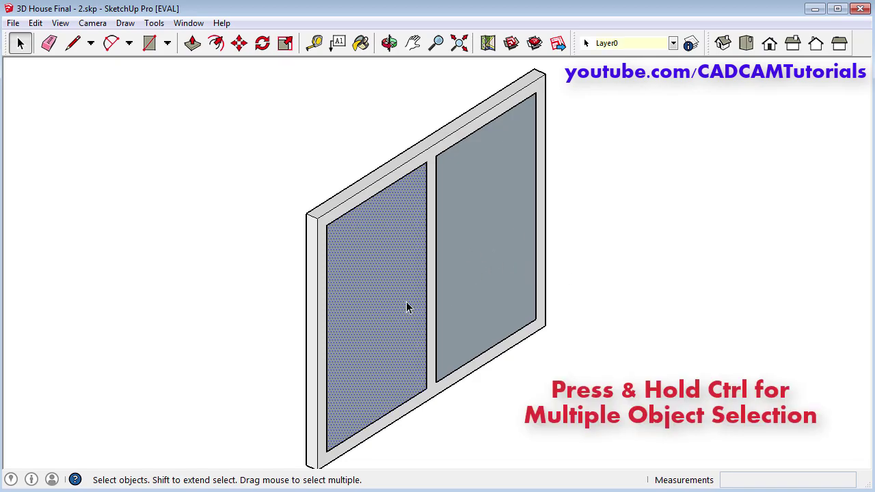
left_click(484, 227, "ctrl")
right_click(496, 224)
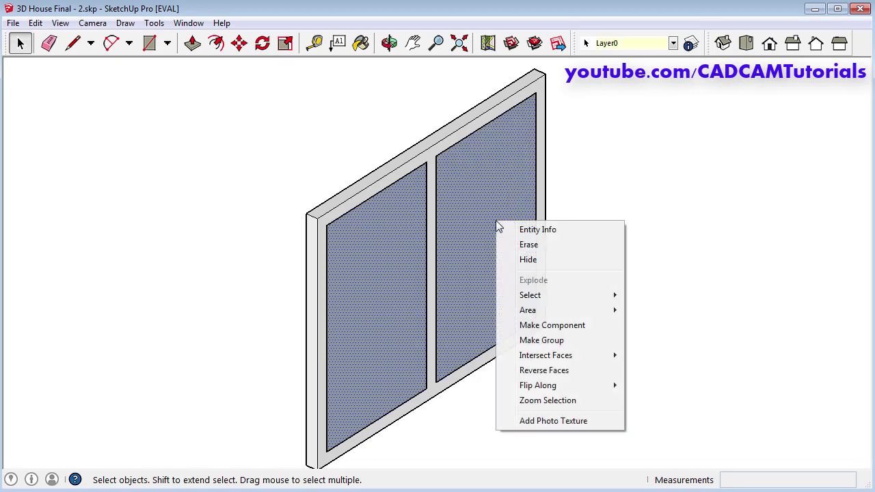
left_click(561, 374)
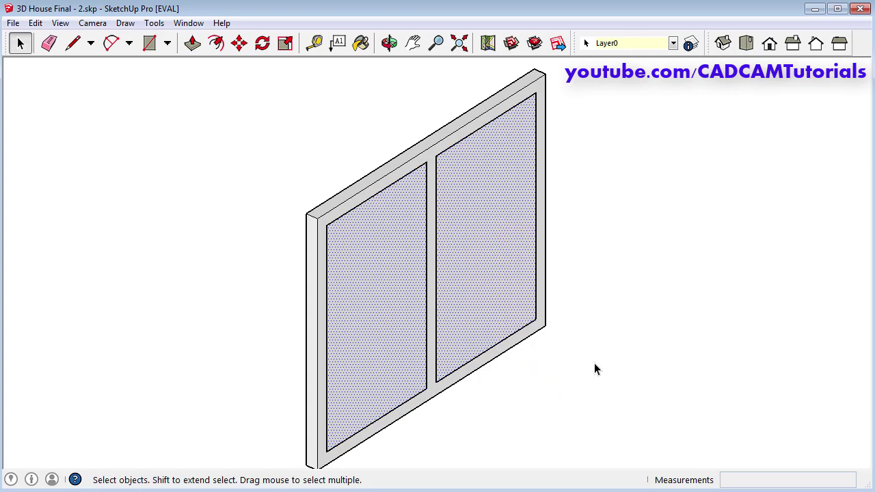
left_click(642, 305)
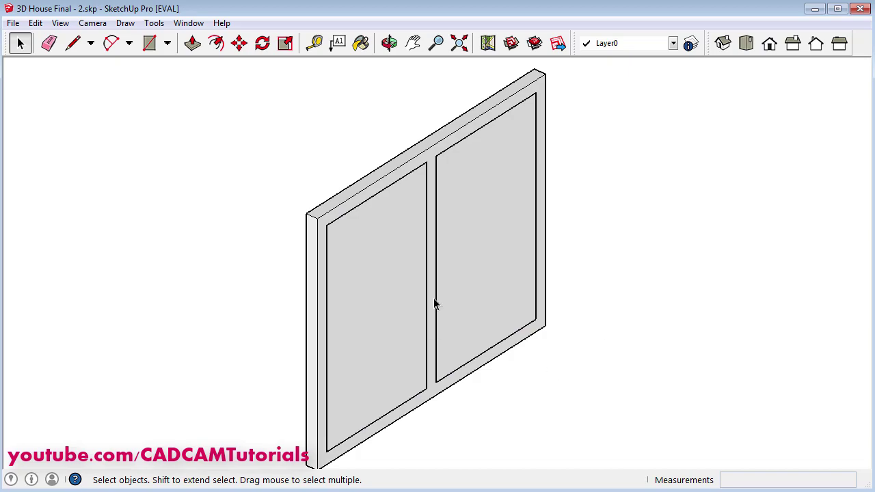
- Move both glass panes from the front inner corner to the midpoint of the frame's 50 mm depth
left_click(363, 325)
left_click(385, 312, "shift")
left_click(239, 44)
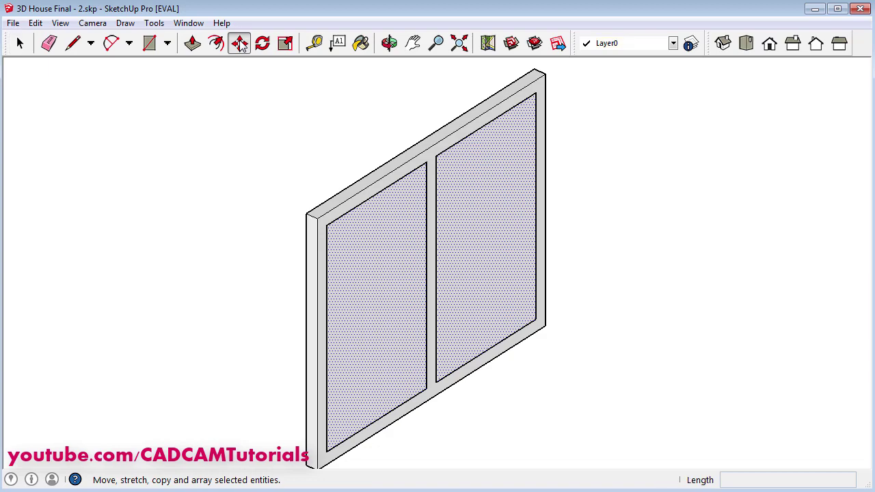
left_click(536, 321)
scroll(506, 311, "up", 5)
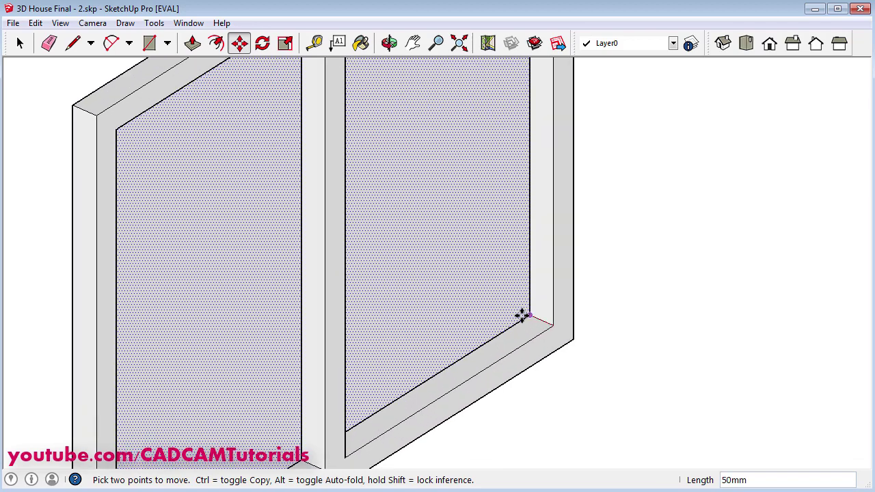
left_click(556, 323)
scroll(488, 264, "down", 4)
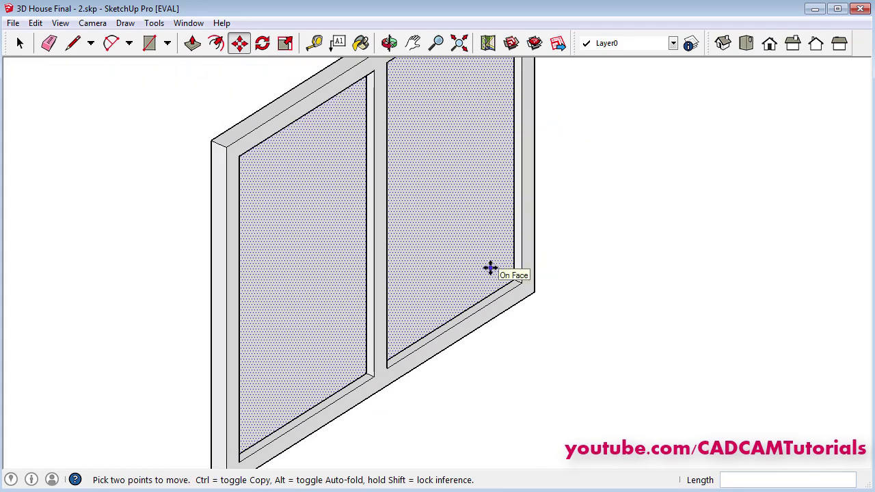
key("space")
left_click(508, 349)
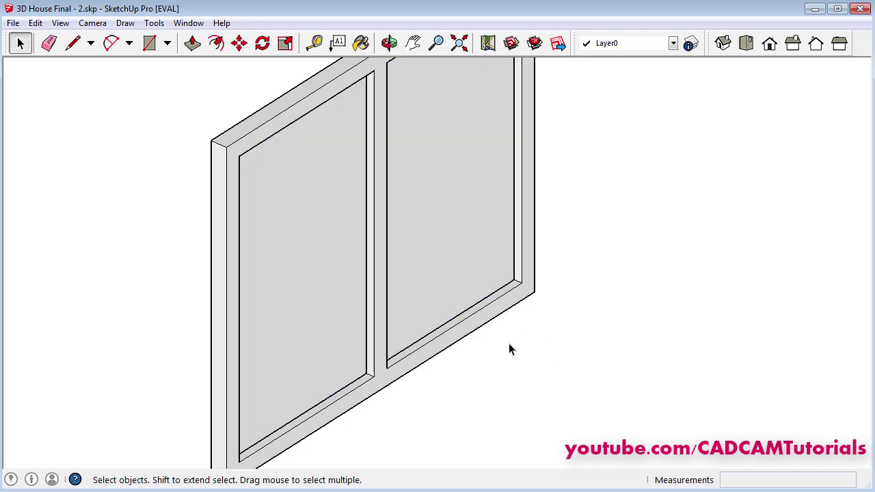
- Paint the window frame group with the Metal_Aluminum_Anodized material from the Metal collection
scroll(509, 343, "down", 2)
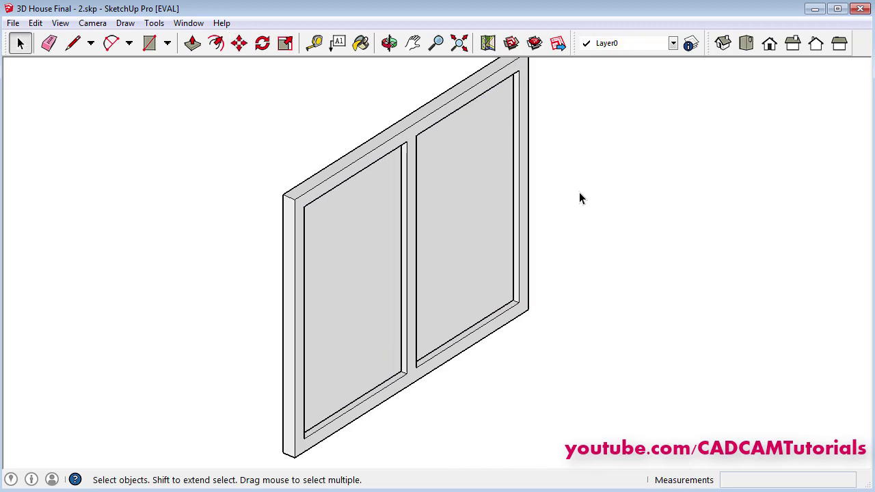
scroll(579, 198, "down", 1)
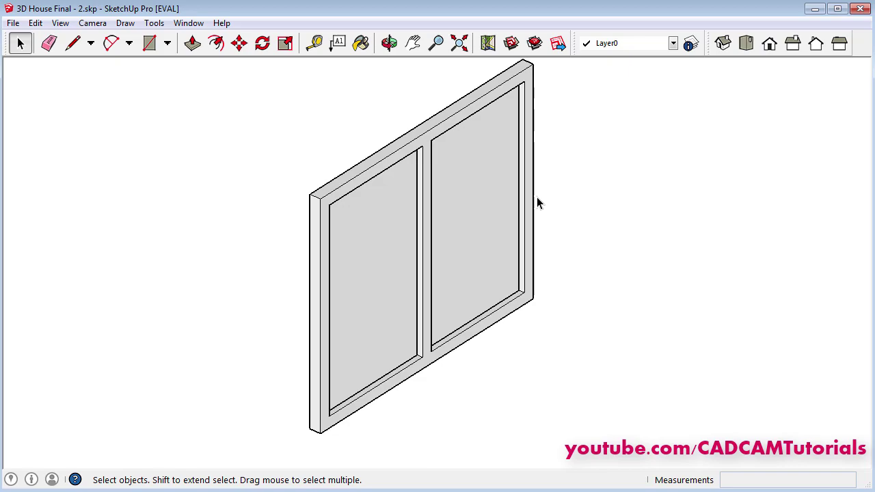
left_click(362, 43)
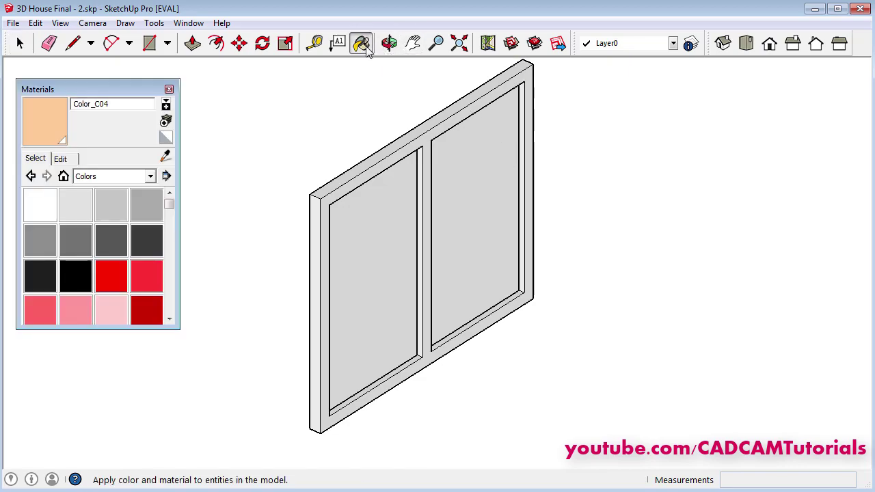
left_click(150, 177)
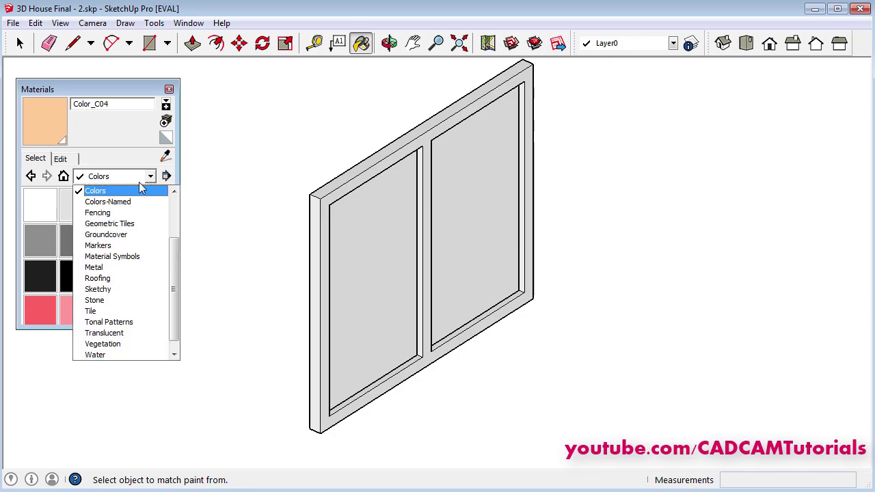
left_click(96, 267)
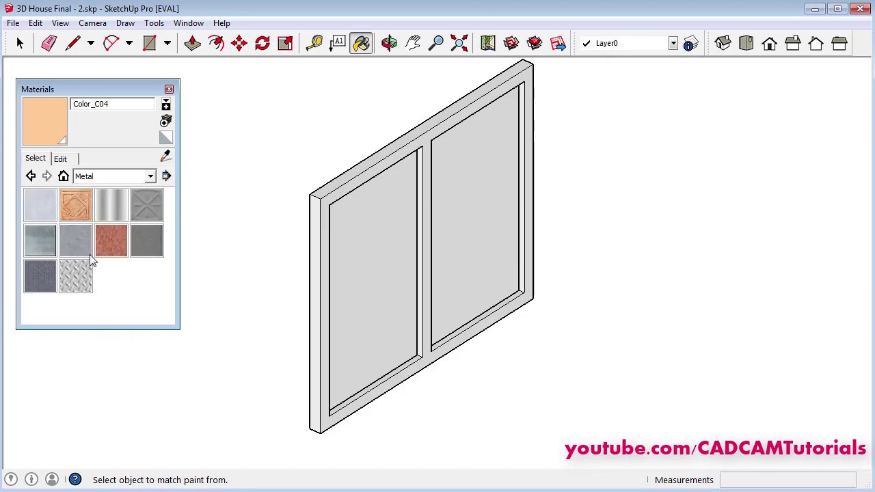
left_click(39, 205)
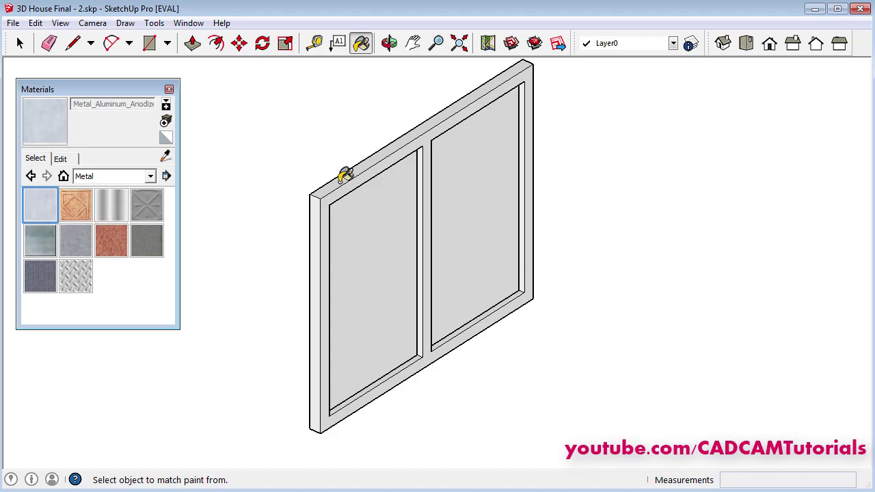
left_click(341, 175)
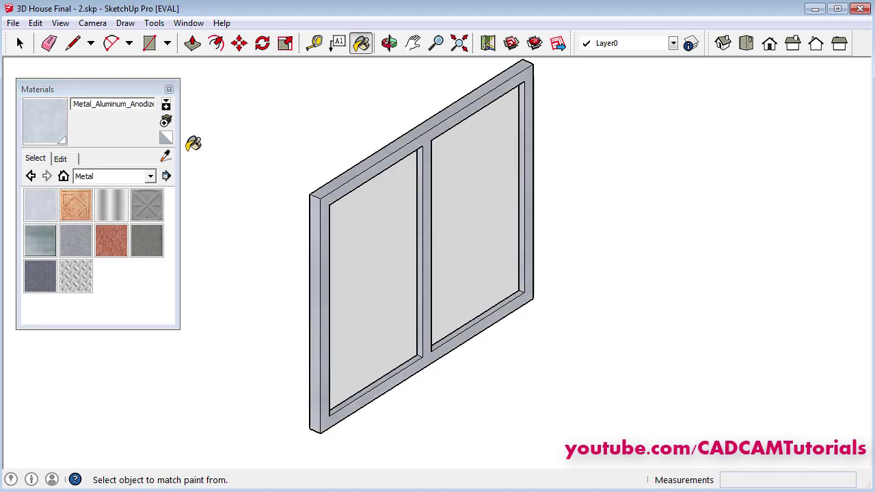
- Paint both window panes with Translucent_Glass_Gold from the Translucent collection and close the materials browser
left_click(150, 176)
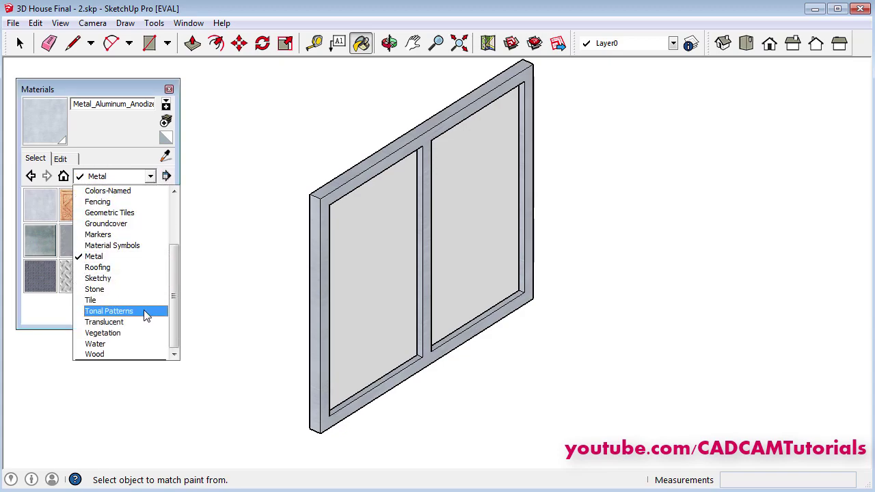
left_click(109, 322)
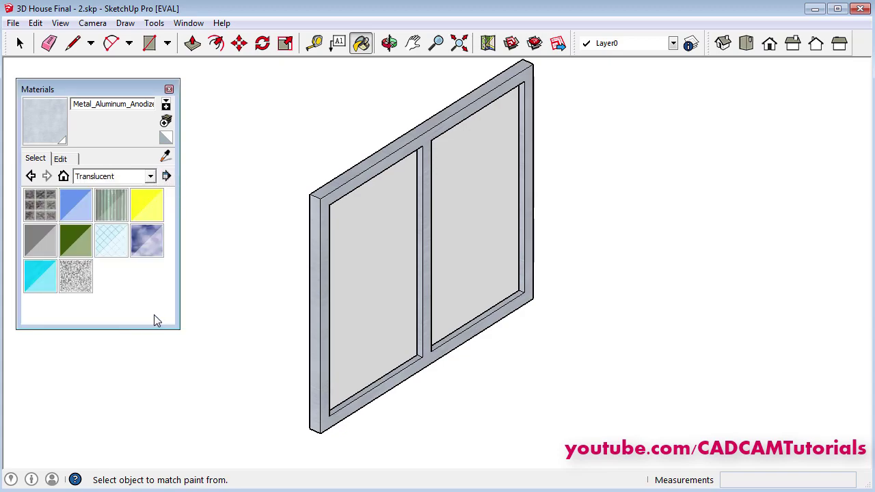
left_click(149, 213)
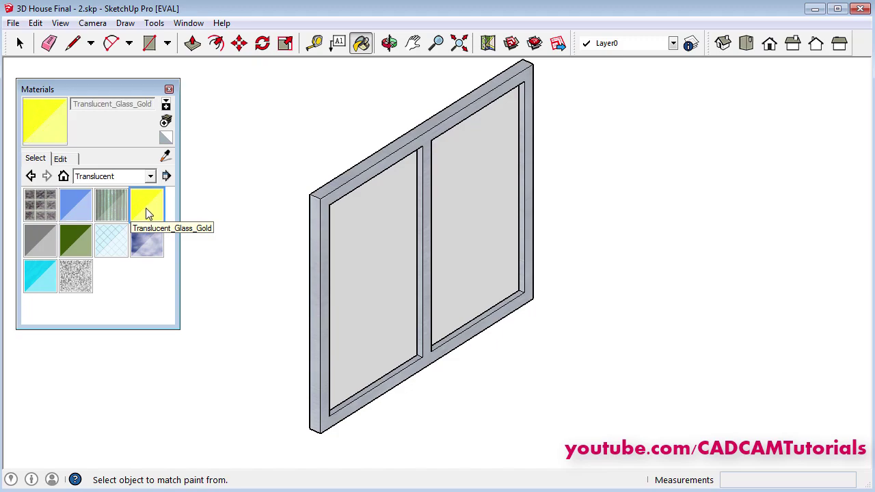
left_click(371, 267)
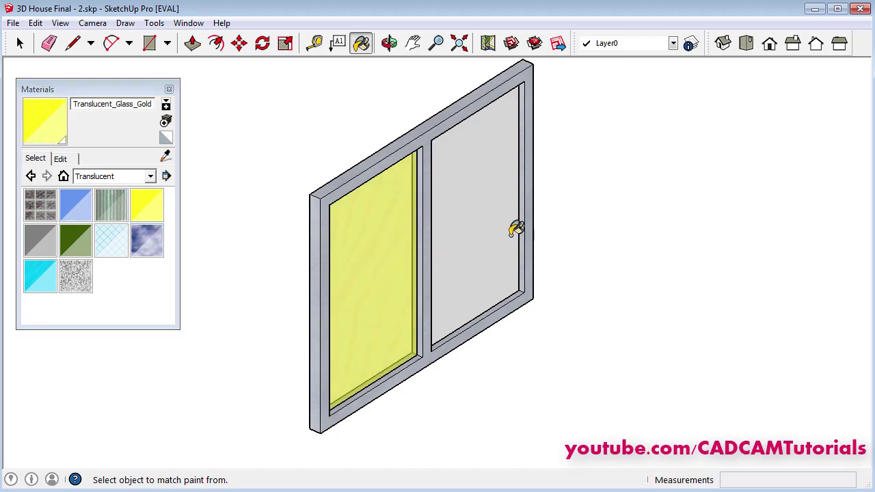
left_click(474, 196)
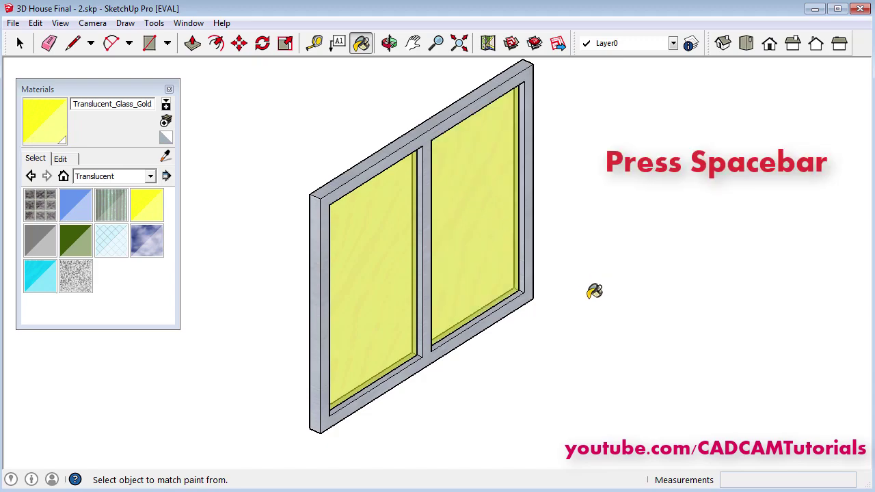
key("space")
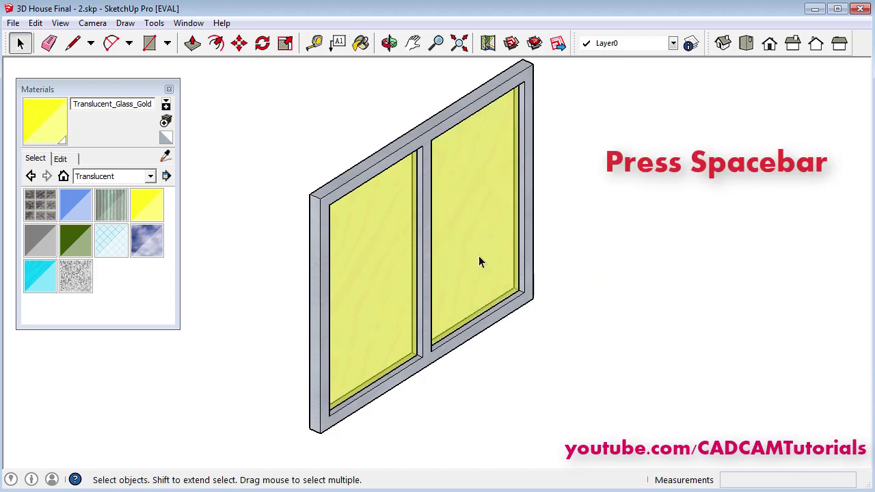
left_click(169, 89)
- Select the window frame together with both glass panes and make them one group
scroll(468, 307, "down", 3)
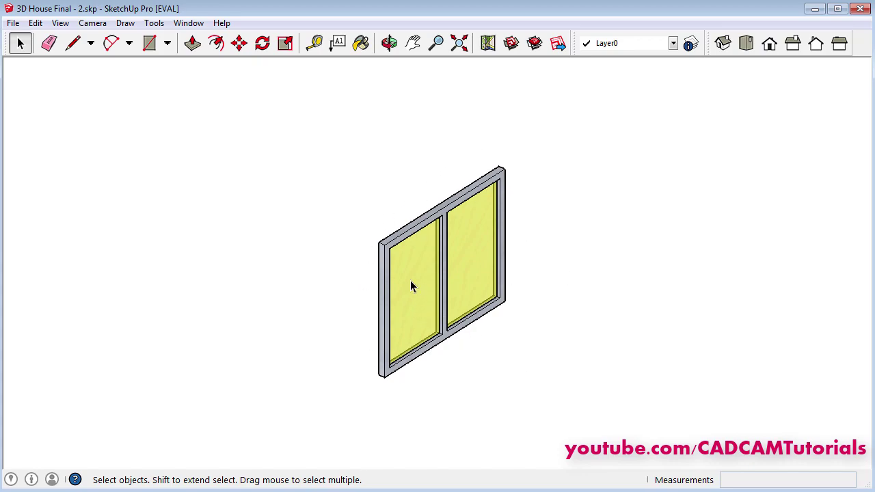
left_click_drag(301, 139, 592, 421)
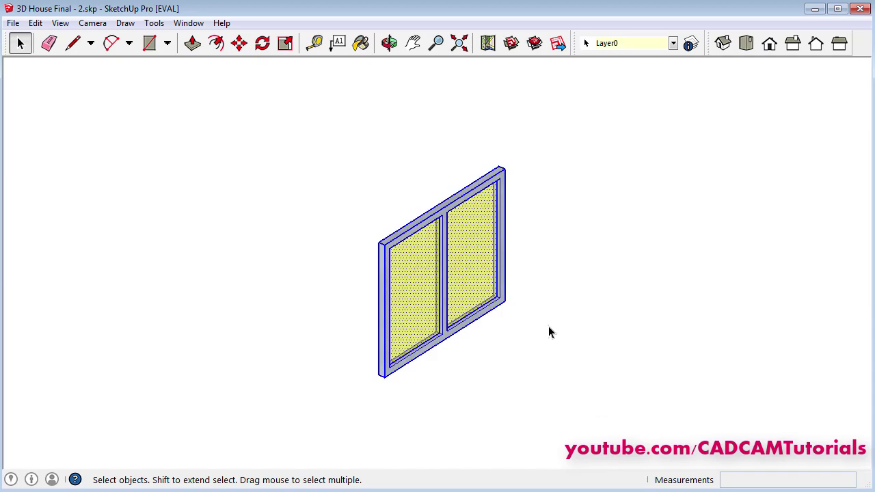
right_click(440, 210)
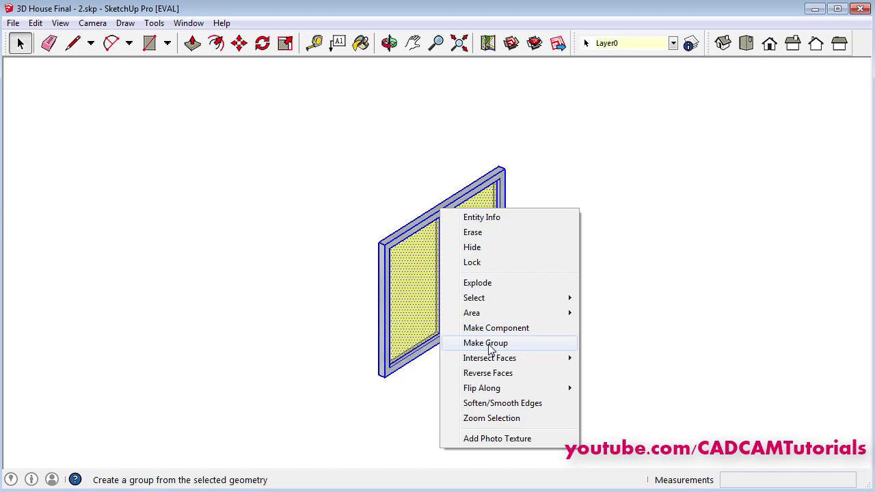
left_click(486, 344)
left_click(597, 342)
- Move the window group by the midpoint of its lower depth edge to the midpoint of the large wall opening's lower depth edge
scroll(620, 332, "down", 5)
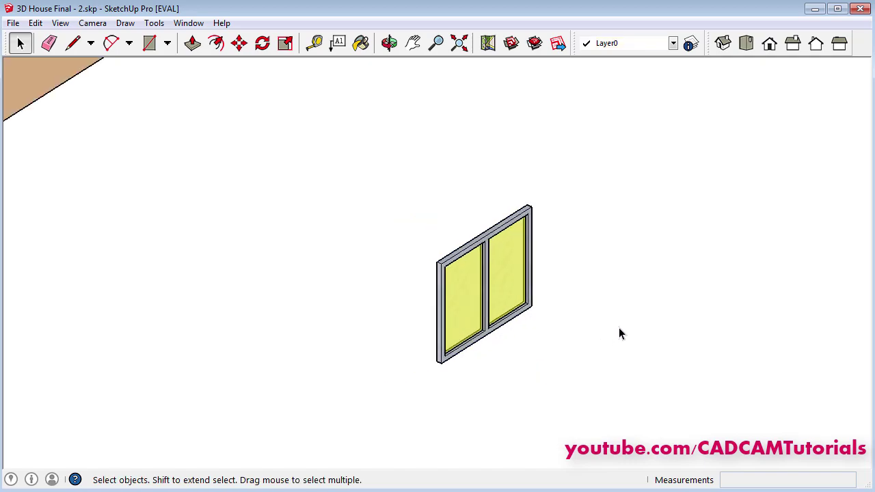
scroll(618, 332, "down", 1)
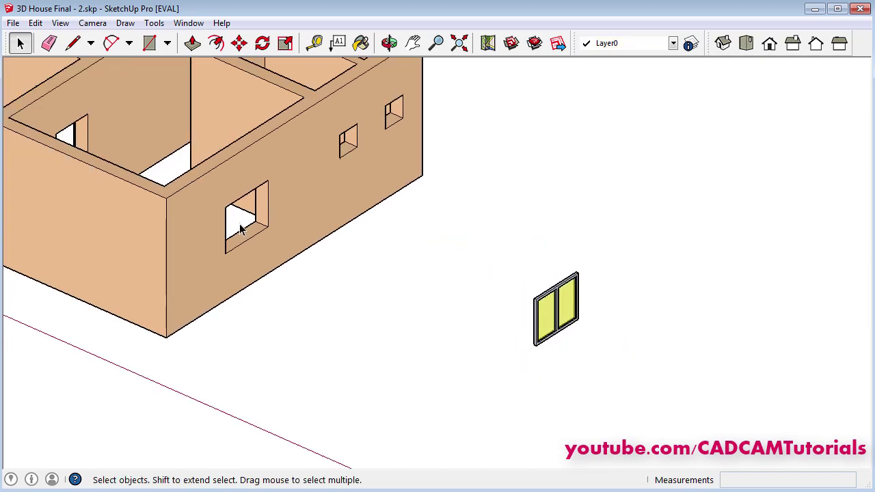
left_click_drag(488, 245, 615, 374)
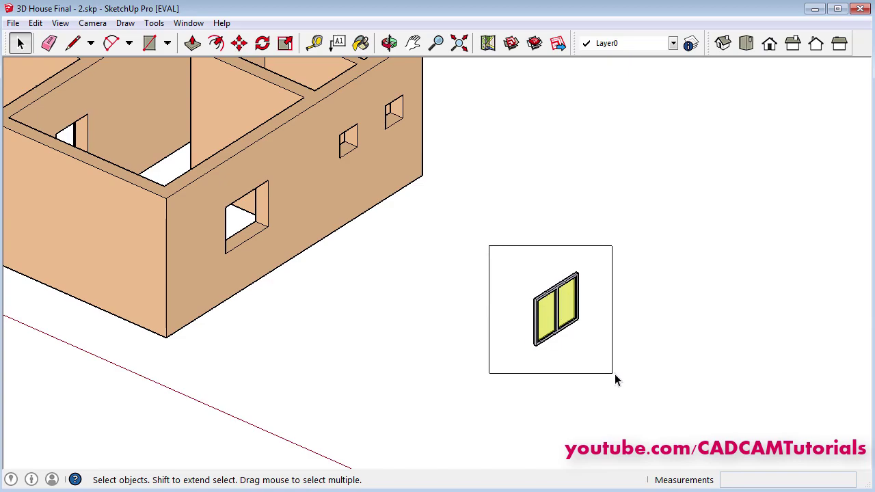
left_click(239, 43)
scroll(526, 360, "up", 2)
scroll(530, 348, "up", 7)
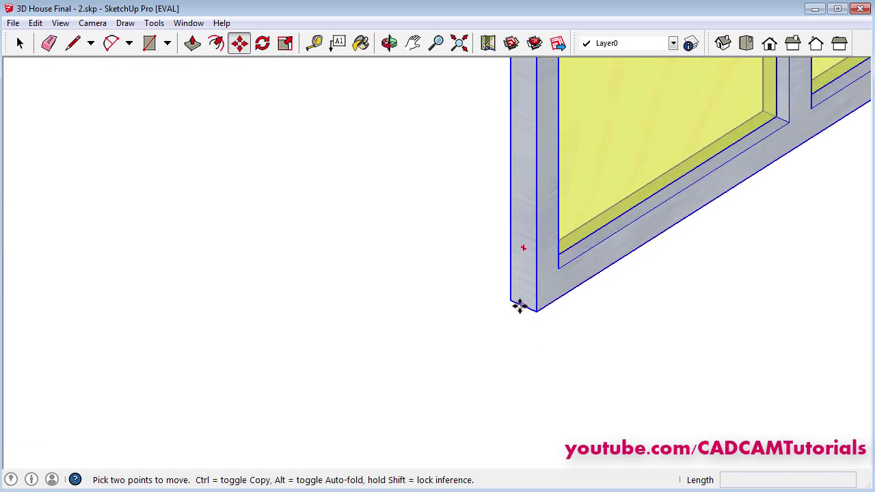
left_click(521, 305)
scroll(391, 250, "down", 8)
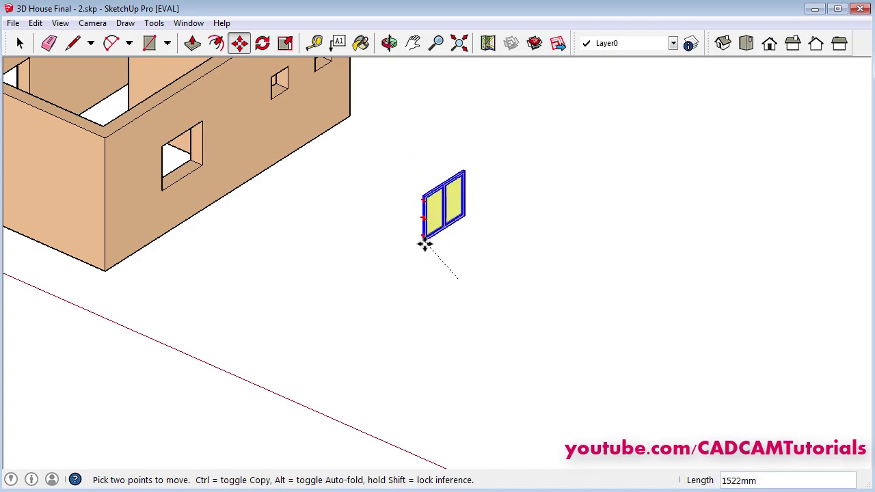
middle_click_drag(426, 242, 447, 187)
scroll(478, 137, "up", 10)
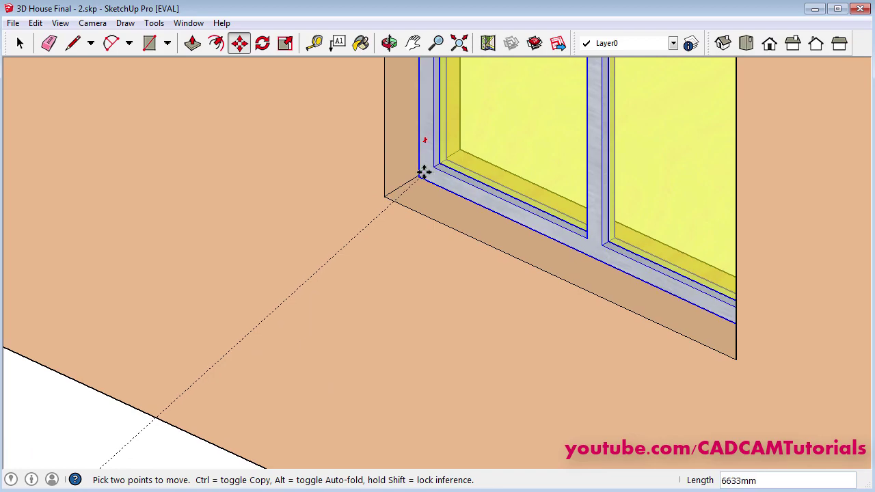
left_click(415, 176)
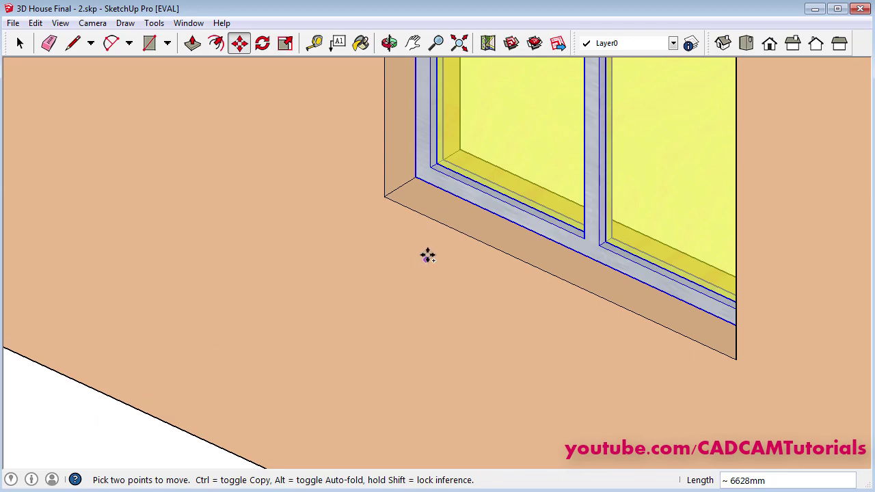
- Copy the window from its opening's lower corner to the matching lower corner of an opening in the opposite parallel wall
left_click(382, 197)
key("ctrl")
scroll(384, 232, "down", 8)
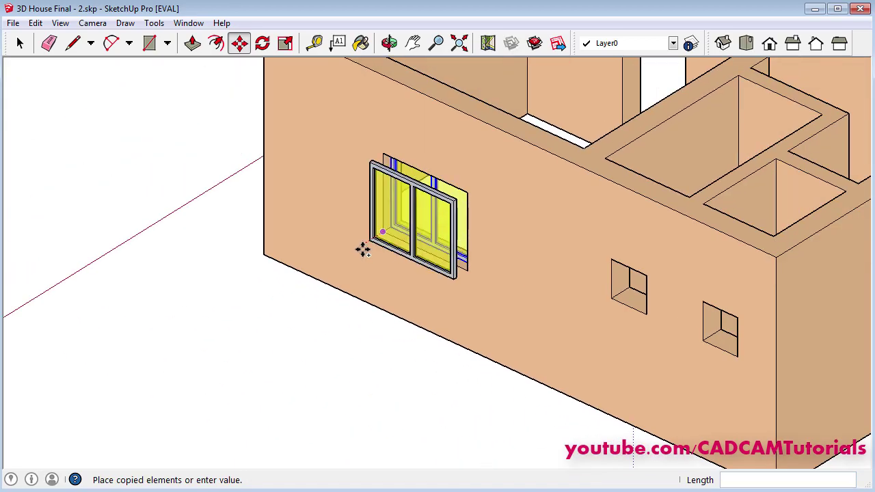
middle_click_drag(458, 185, 410, 366)
scroll(363, 342, "up", 6)
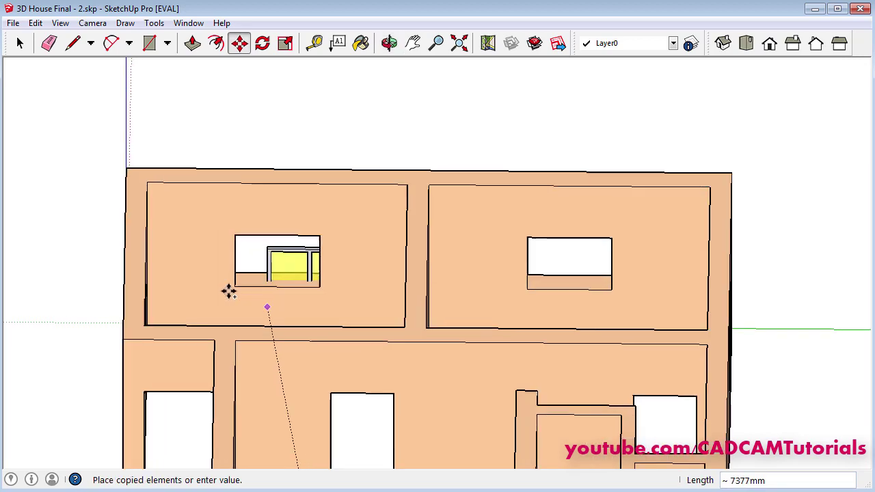
scroll(282, 301, "up", 3)
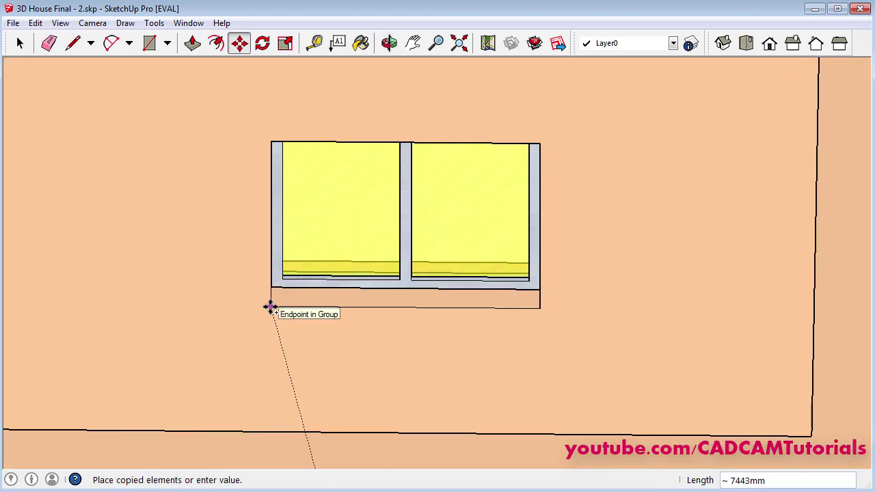
left_click(271, 307)
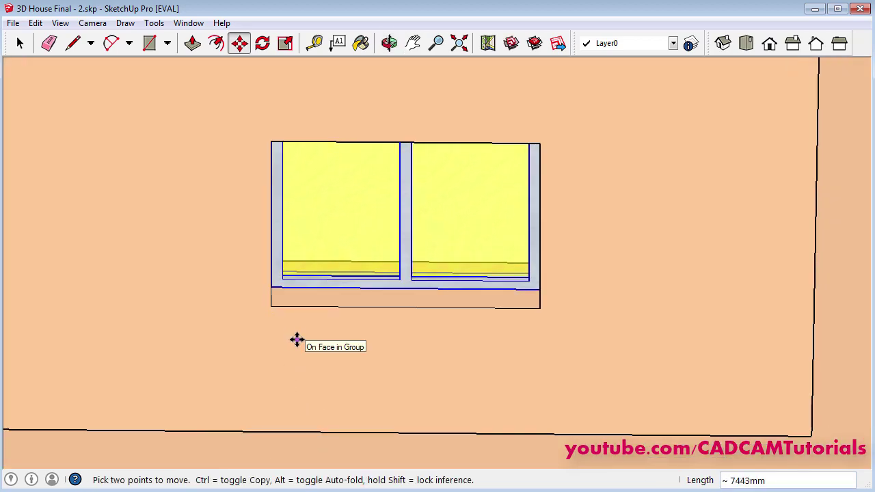
- Copy the window from that opening's lower corner to the matching corner of the neighbouring opening in the same wall
key("ctrl")
left_click(271, 308)
scroll(287, 294, "down", 4)
scroll(846, 278, "up", 4)
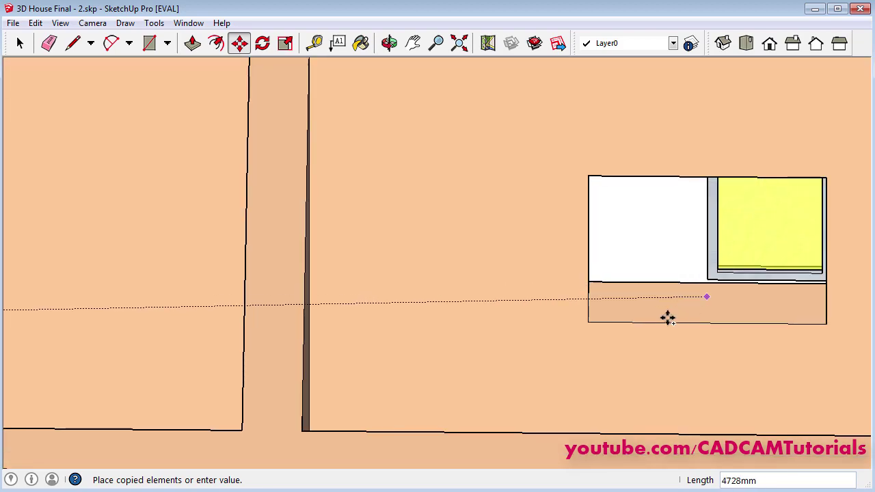
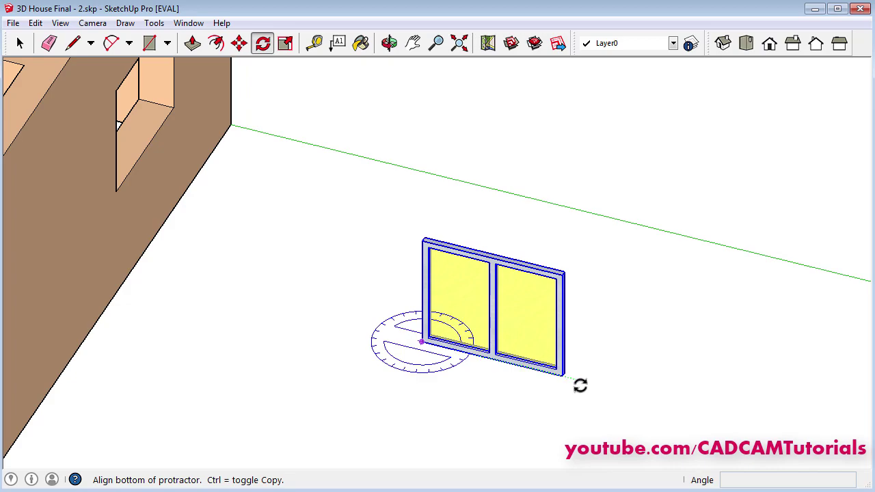
- Rotate the spare window outside the house 90° about its lower corner, from the green axis to the red axis
left_click(582, 387)
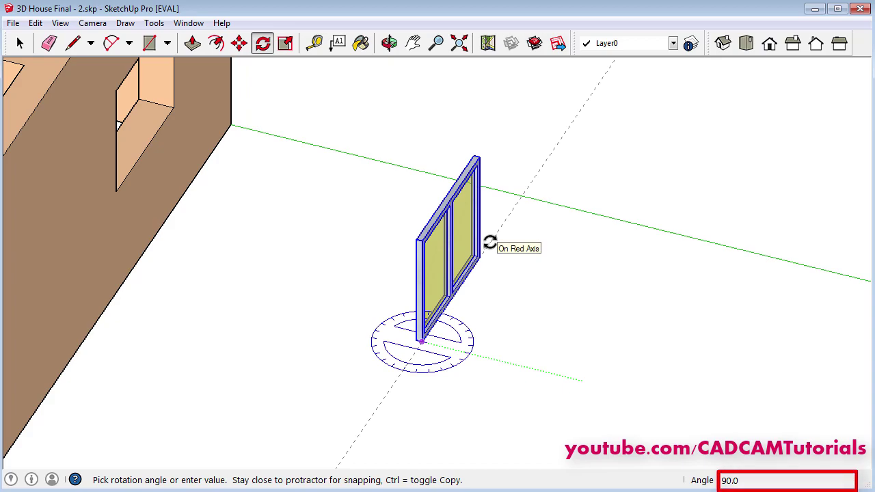
left_click(492, 244)
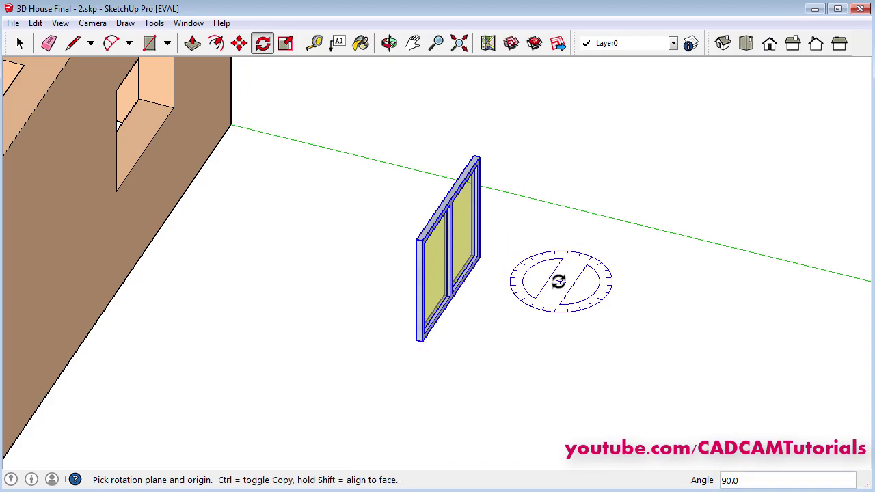
key("space")
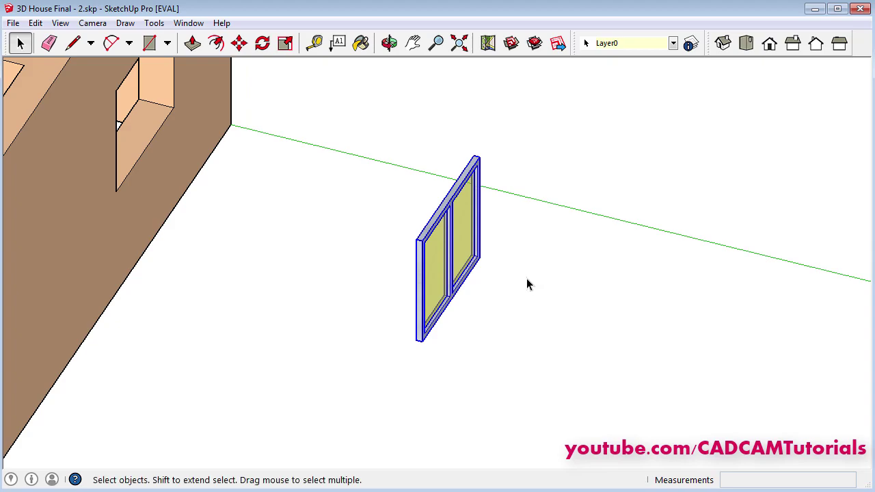
- Move the rotated window by the midpoint of its lower depth edge to the midpoint of the end-wall opening's lower depth edge
left_click(239, 43)
scroll(404, 322, "up", 6)
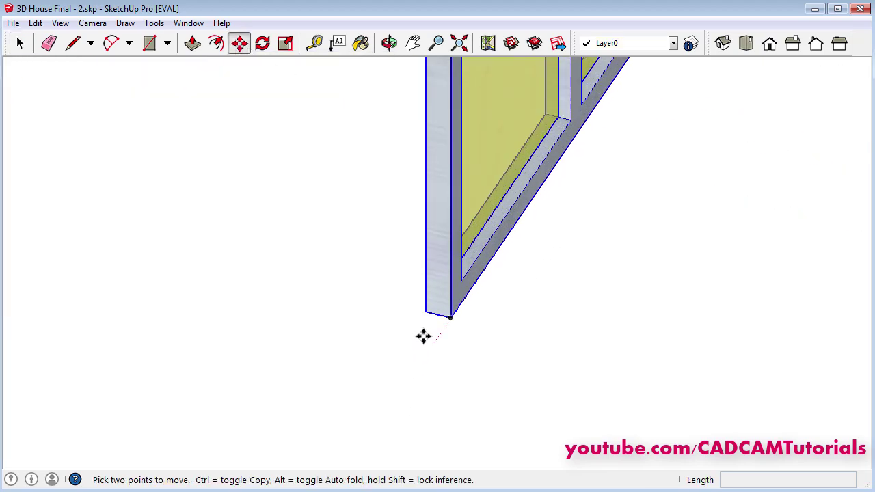
scroll(423, 336, "up", 2)
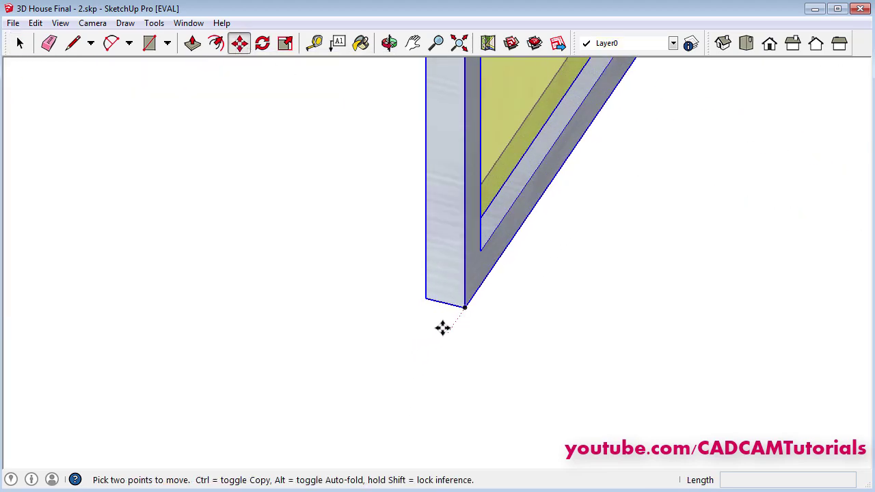
left_click(444, 293)
scroll(451, 263, "down", 8)
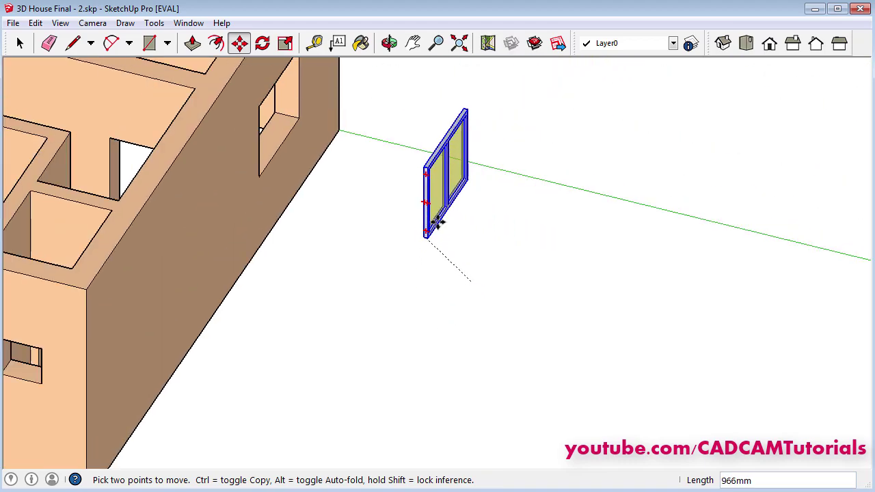
middle_click_drag(436, 222, 48, 198)
scroll(570, 129, "up", 3)
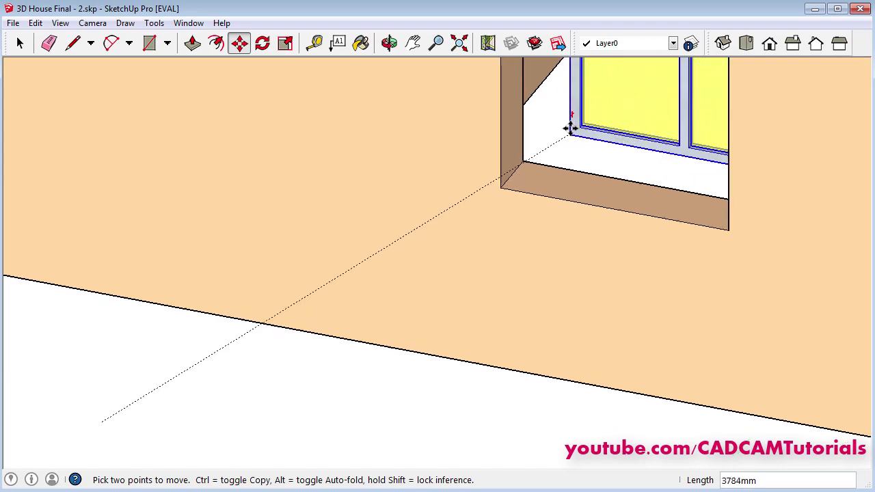
scroll(569, 128, "up", 5)
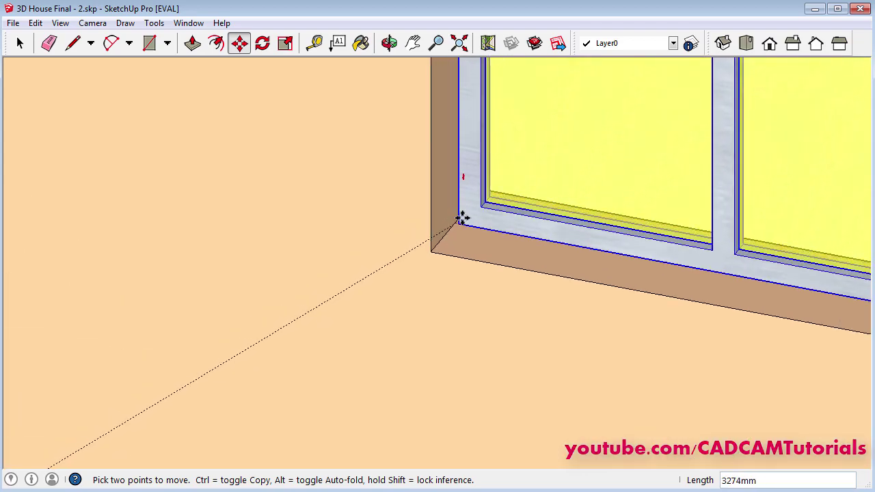
middle_click_drag(523, 236, 423, 185, "shift")
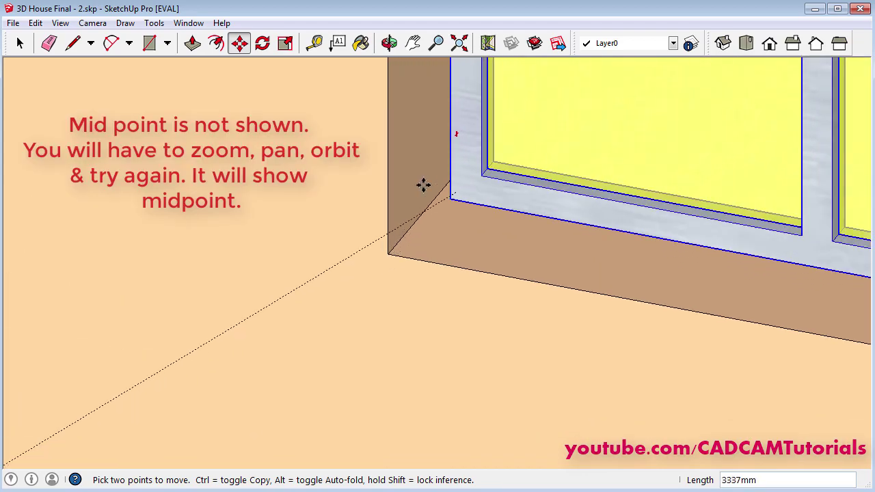
scroll(423, 184, "down", 6)
middle_click_drag(582, 211, 473, 204)
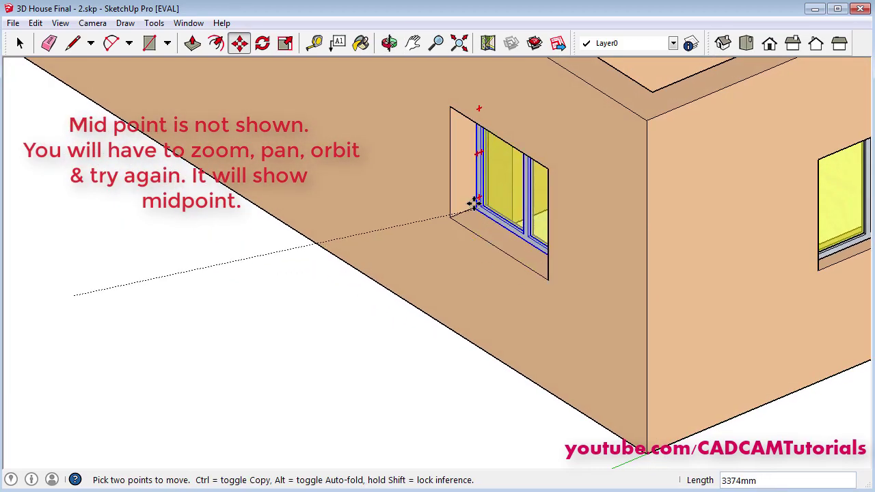
scroll(486, 205, "up", 6)
scroll(418, 274, "down", 2)
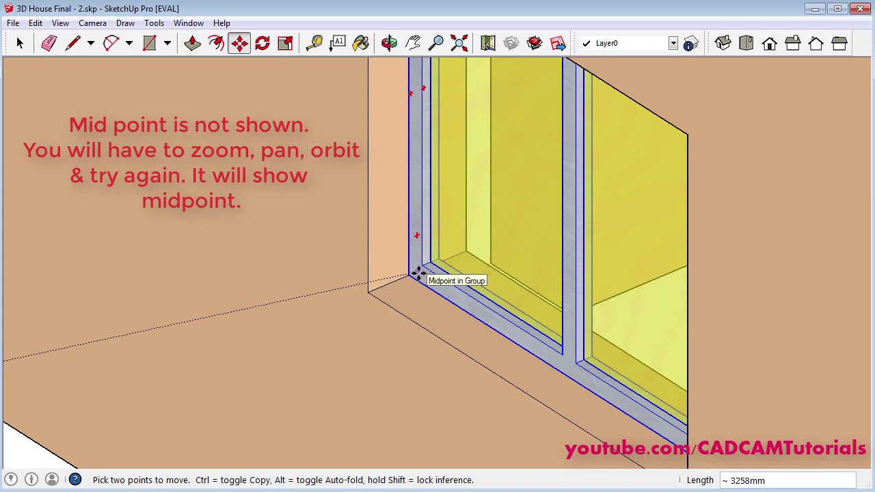
left_click(417, 275)
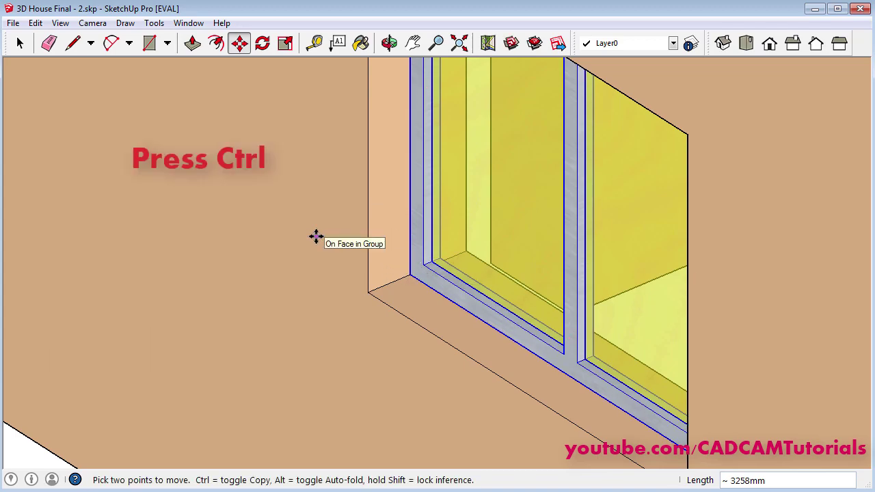
- Copy the window from its opening's lower outer corner to the matching lower corner of the opening in the opposite end wall
key("ctrl")
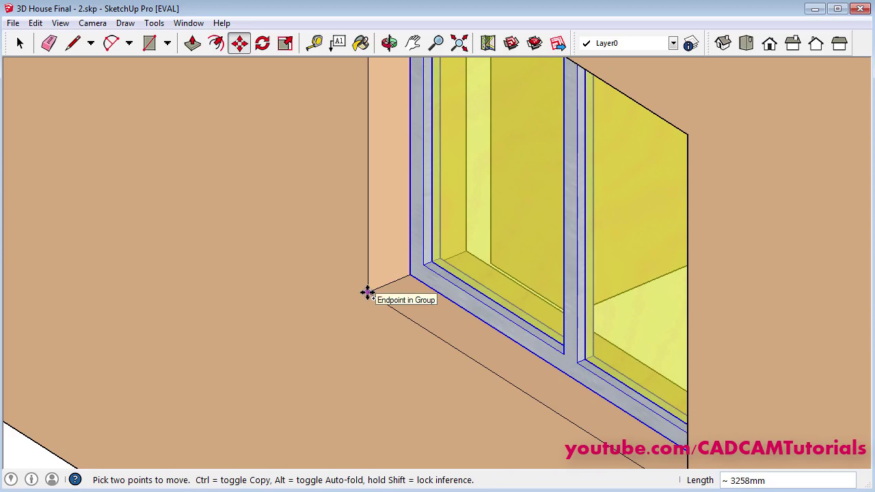
left_click(395, 284)
scroll(390, 264, "down", 6)
middle_click_drag(363, 253, 476, 219)
scroll(538, 130, "up", 3)
scroll(476, 219, "up", 3)
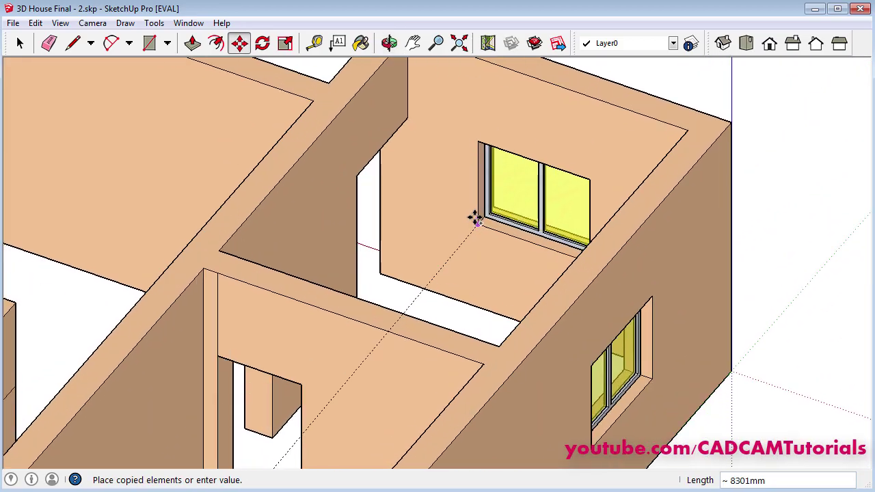
scroll(477, 219, "up", 5)
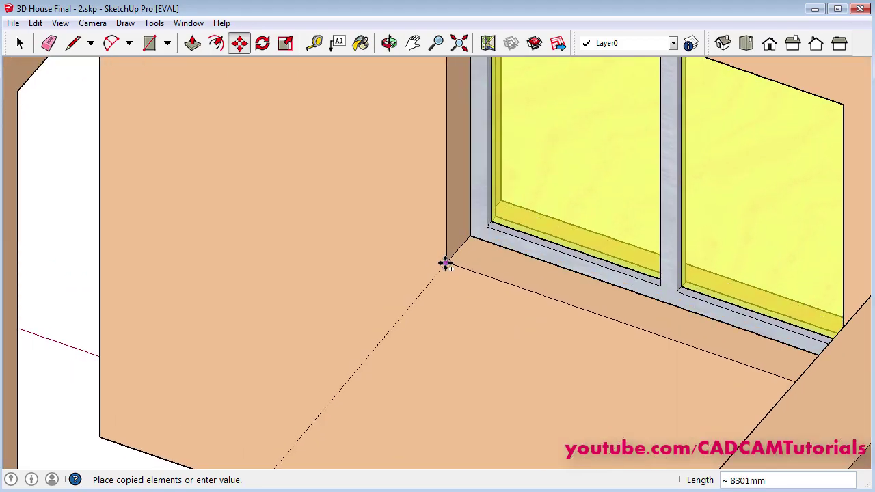
left_click(446, 263)
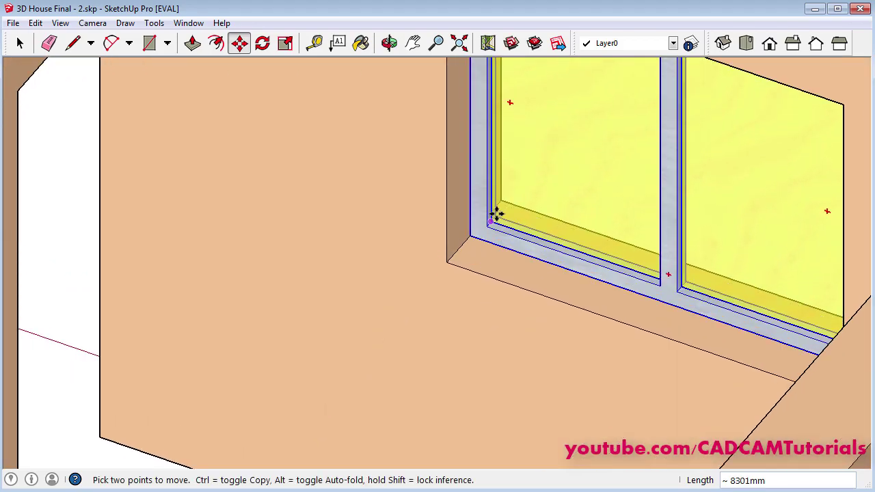
- Draw a 500 × 500 mm rectangle across the small square opening nearer the large window, and reverse its face
scroll(506, 226, "down", 6)
scroll(514, 272, "down", 6)
middle_click_drag(346, 361, 341, 333)
scroll(742, 347, "up", 4)
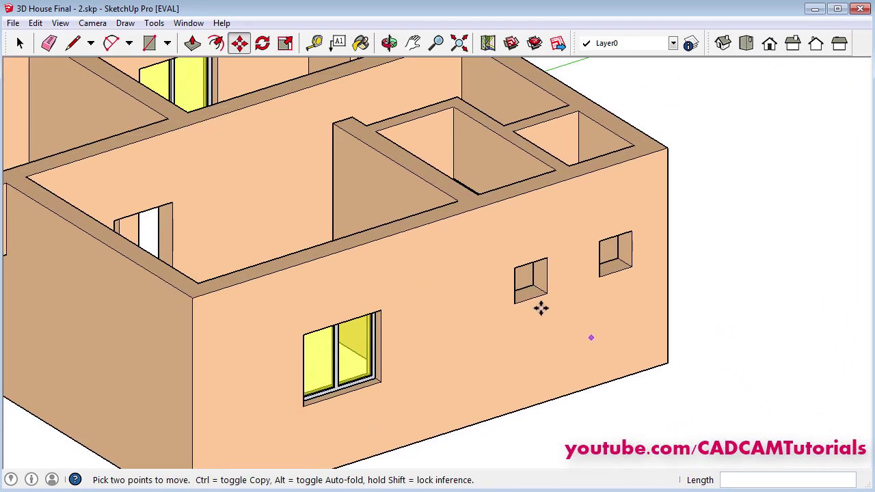
scroll(558, 294, "down", 2)
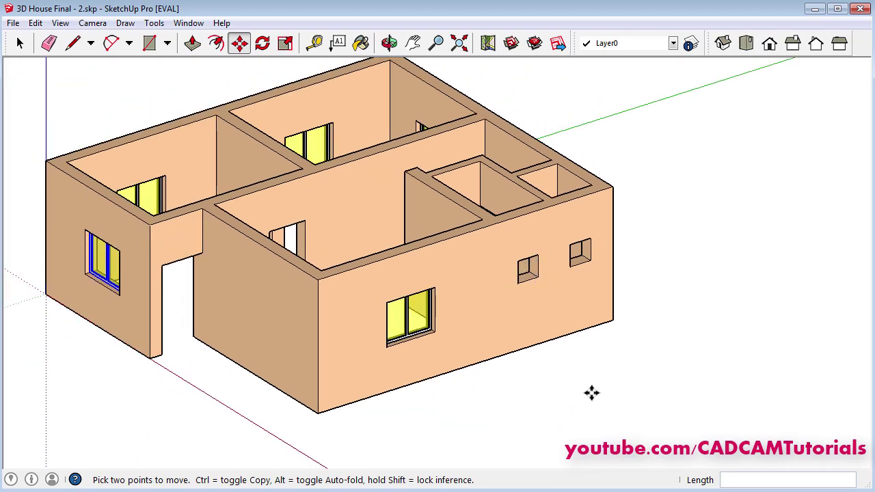
key("space")
scroll(565, 284, "up", 5)
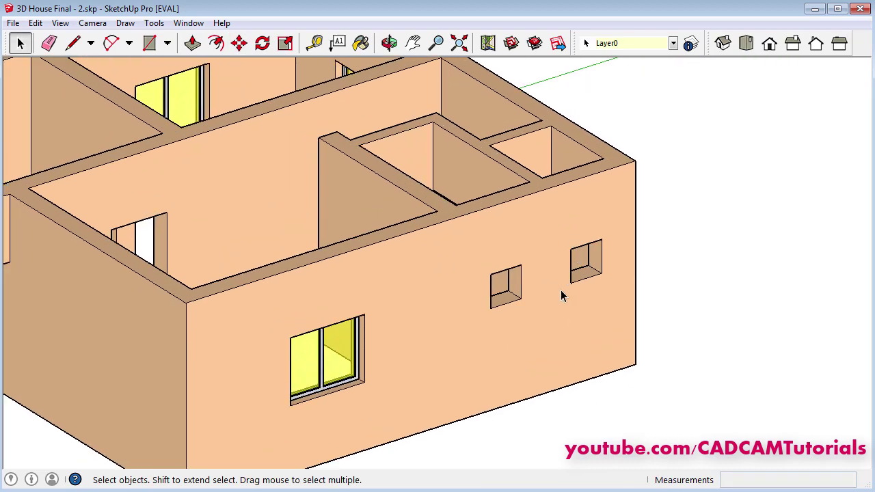
scroll(506, 281, "up", 2)
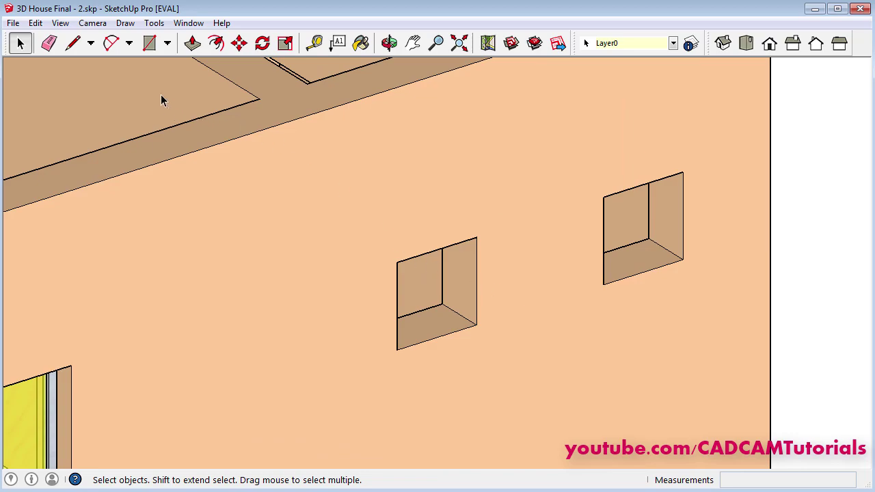
left_click(150, 43)
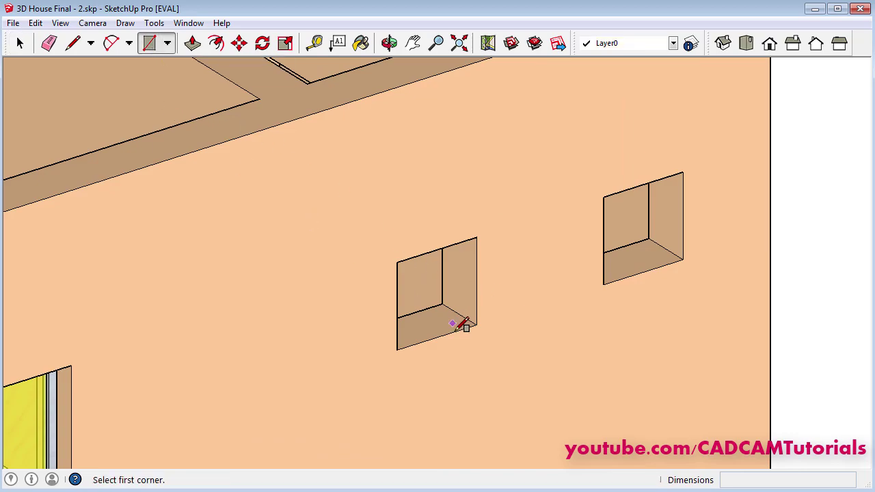
left_click(397, 349)
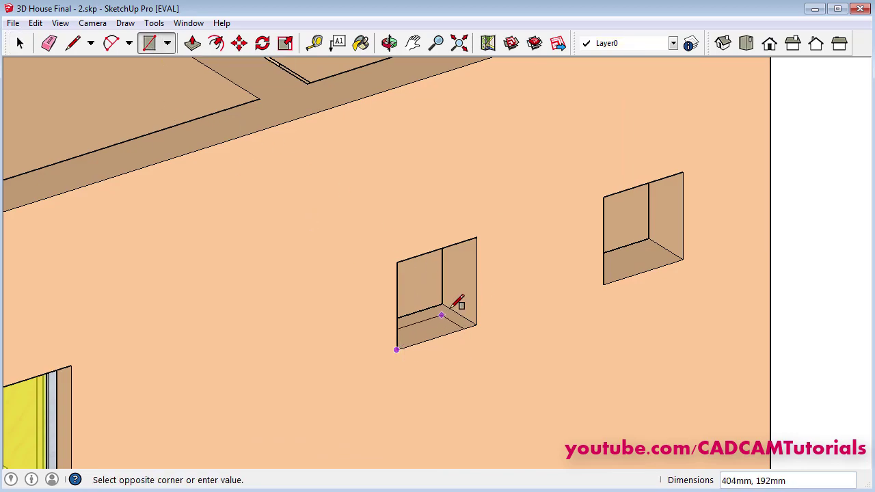
left_click(476, 237)
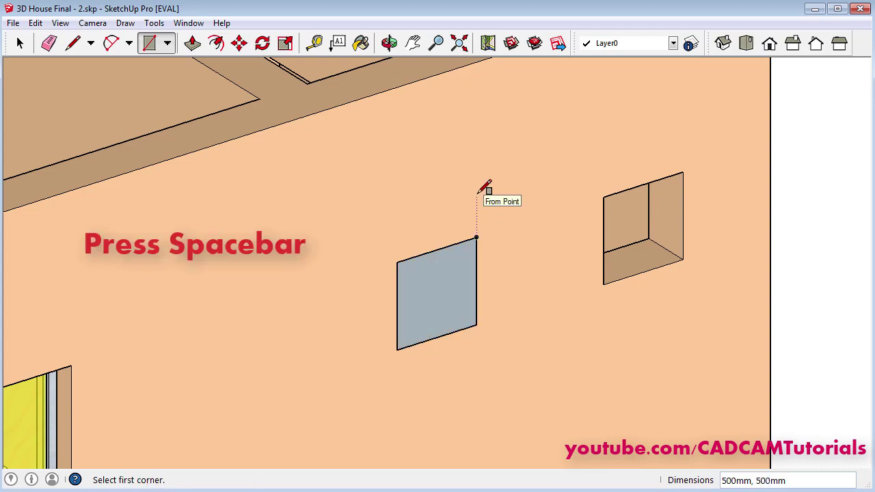
key("space")
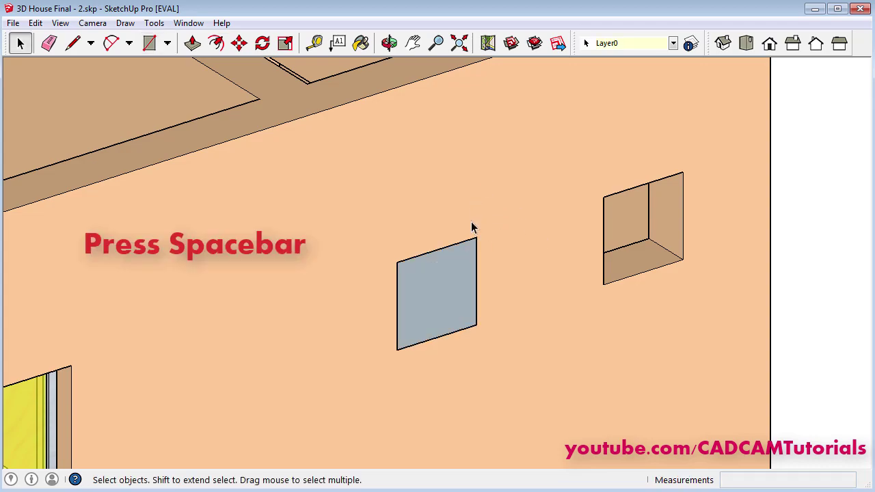
right_click(438, 289)
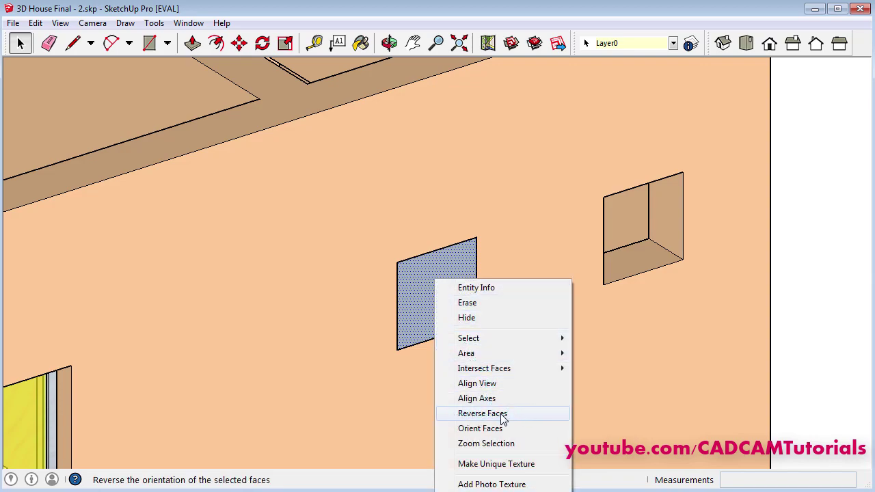
left_click(502, 414)
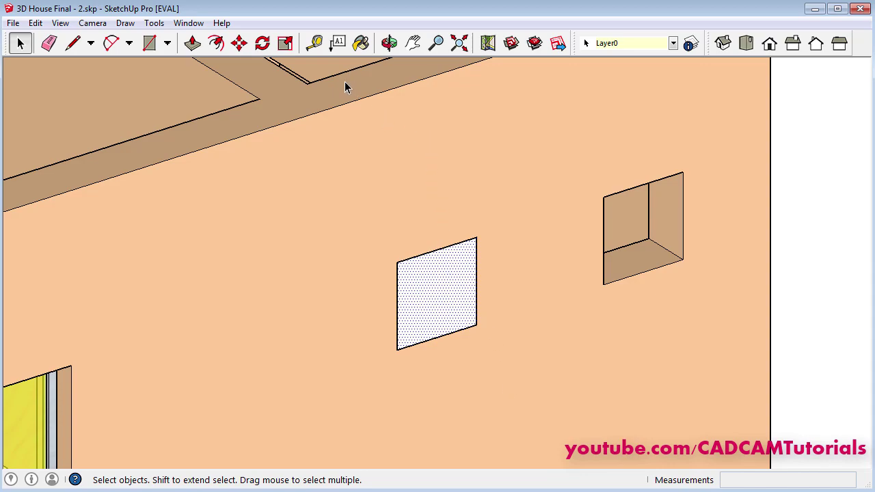
- Move the square face by its lower corner out of the opening to empty space outside the house, about 7300 mm away
left_click(239, 43)
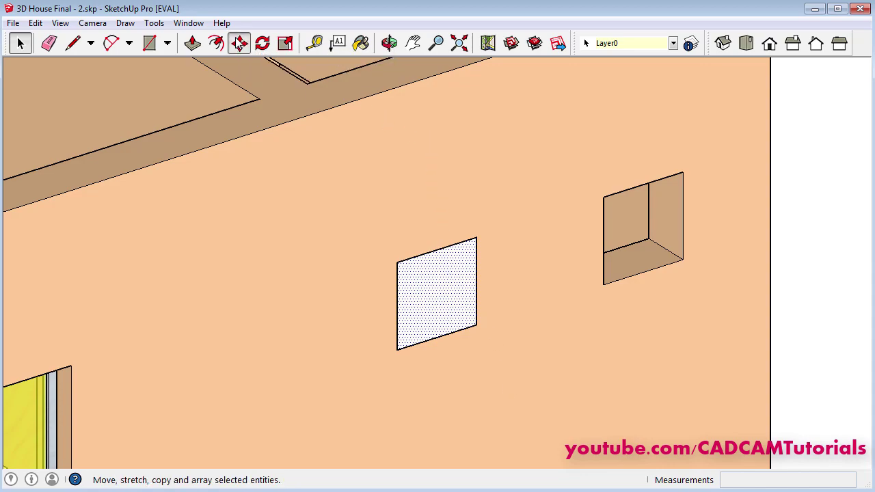
scroll(397, 350, "down", 2)
left_click(397, 350)
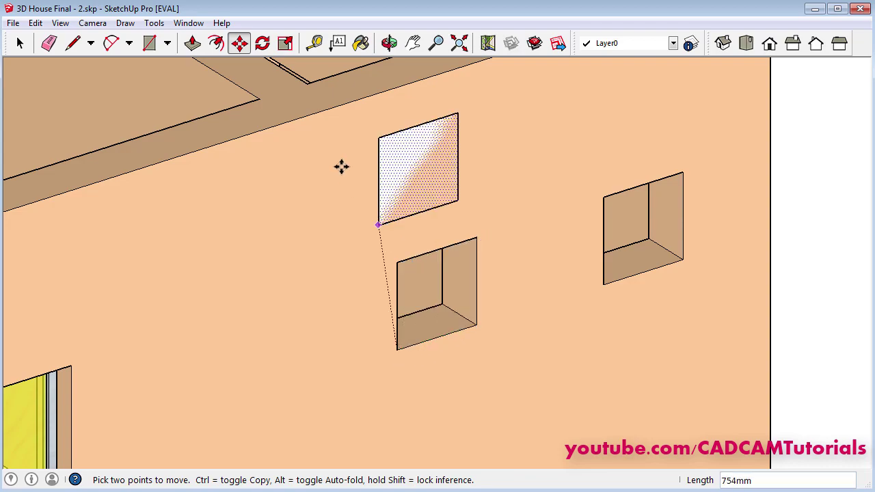
scroll(324, 154, "down", 5)
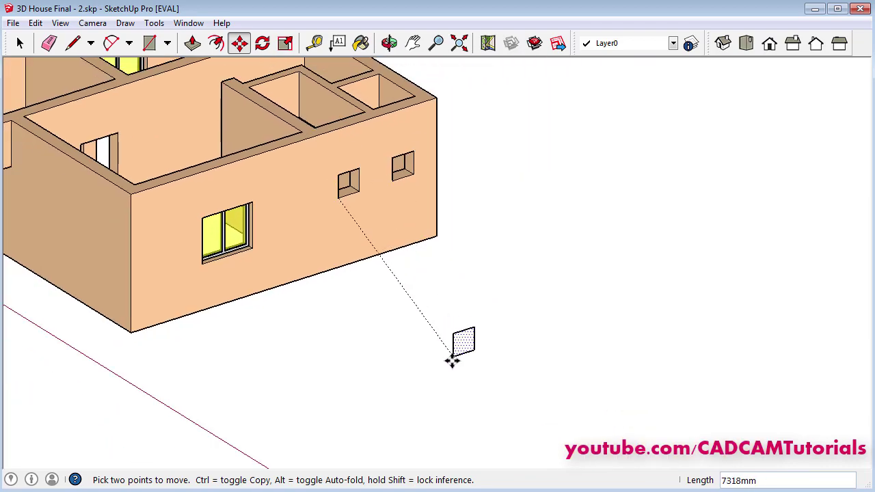
left_click(451, 363)
key("space")
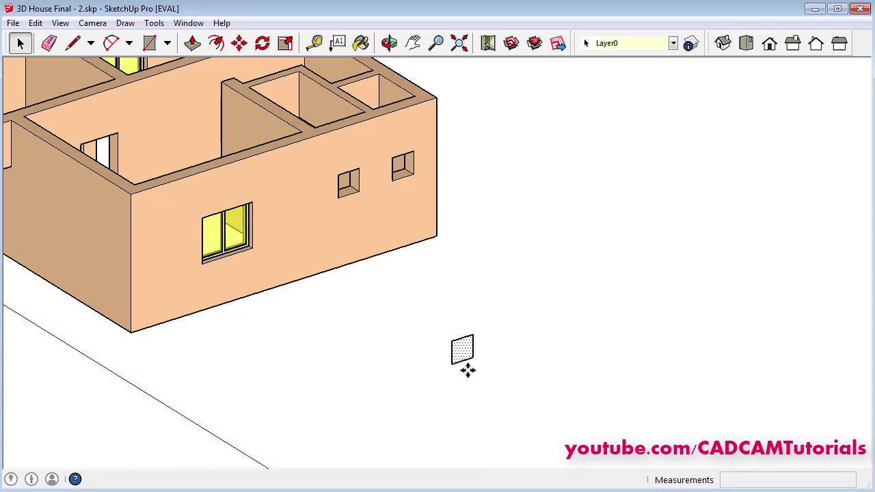
- Offset the square face's outline 50 mm inward and delete the inner face to leave a frame
scroll(461, 365, "up", 8)
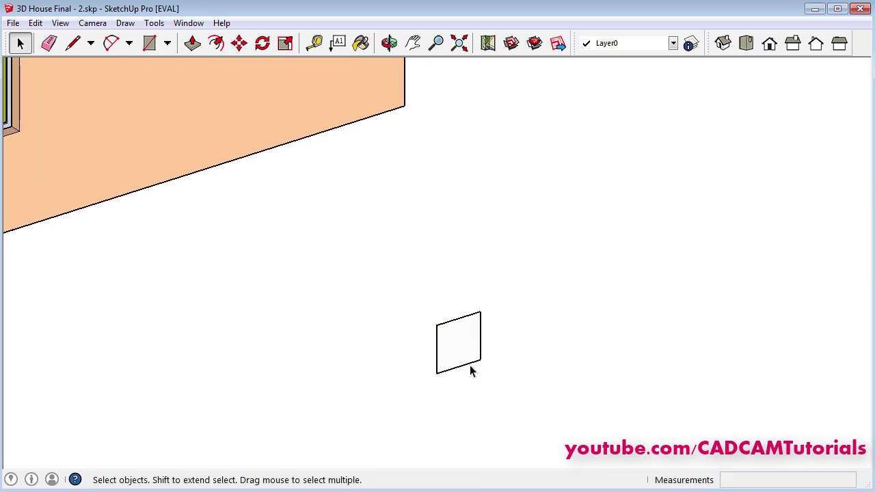
left_click(216, 45)
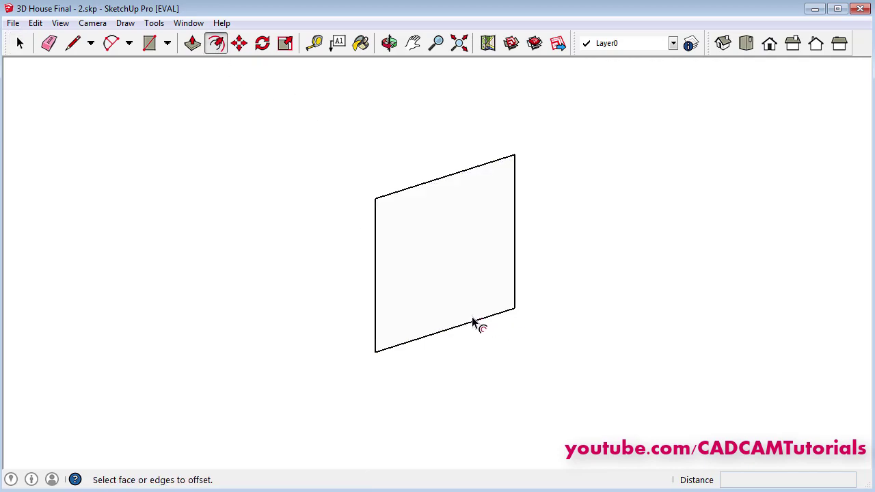
left_click(436, 245)
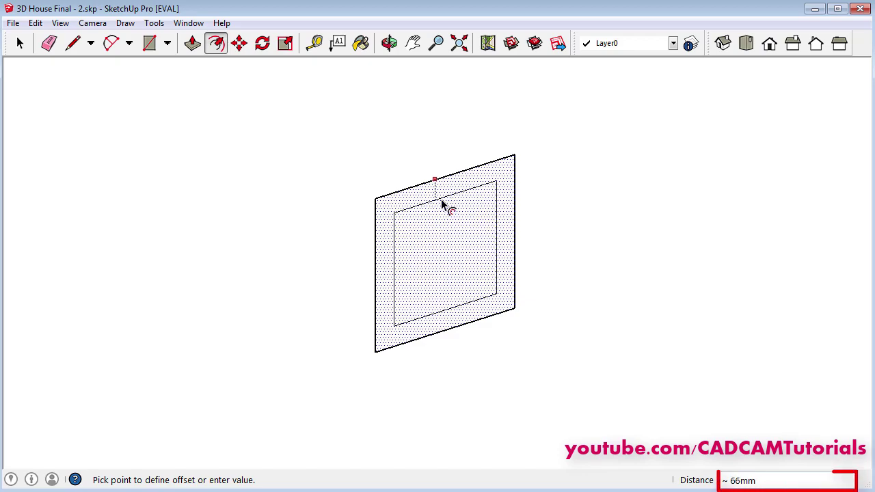
key("Return")
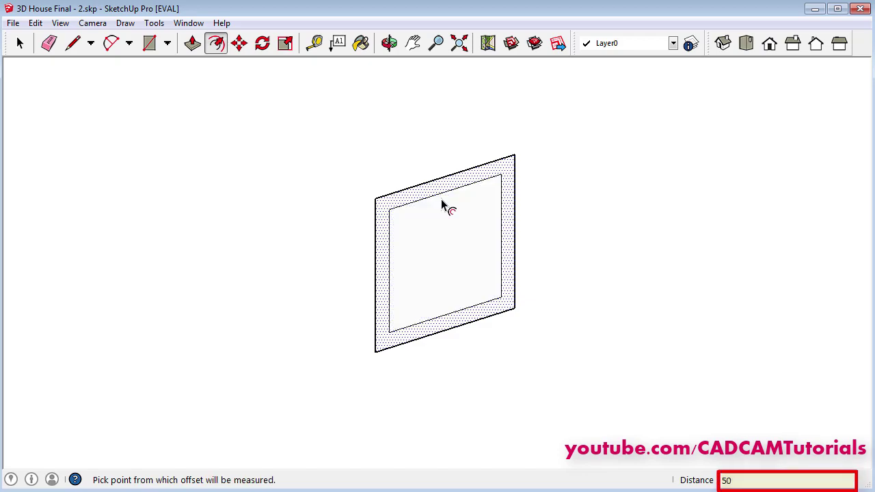
key("space")
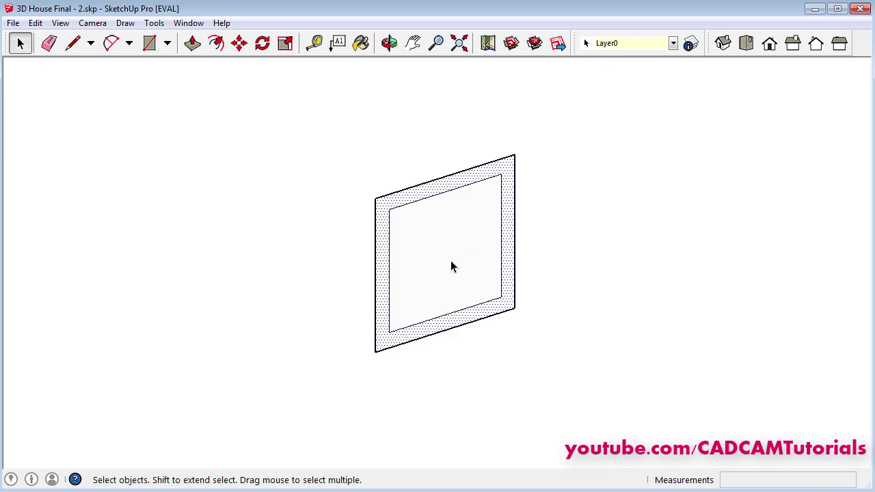
left_click(442, 263)
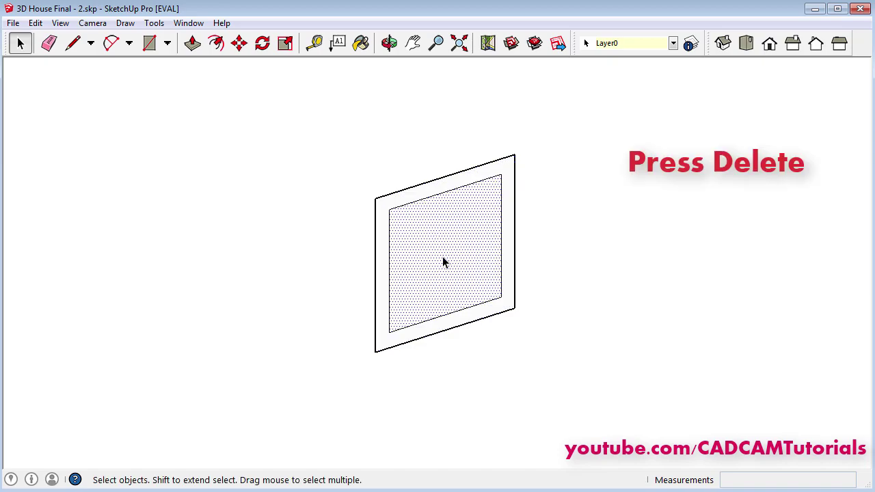
key("Delete")
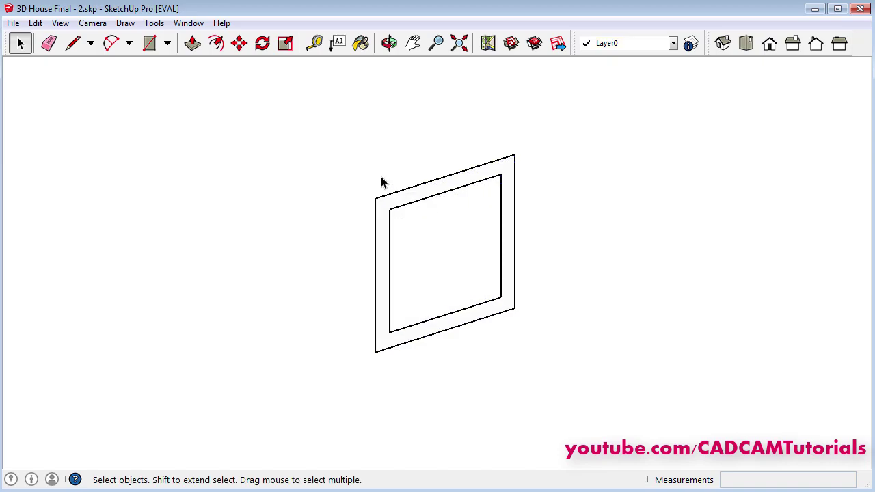
- Extrude the square window frame face 50 mm
left_click(193, 45)
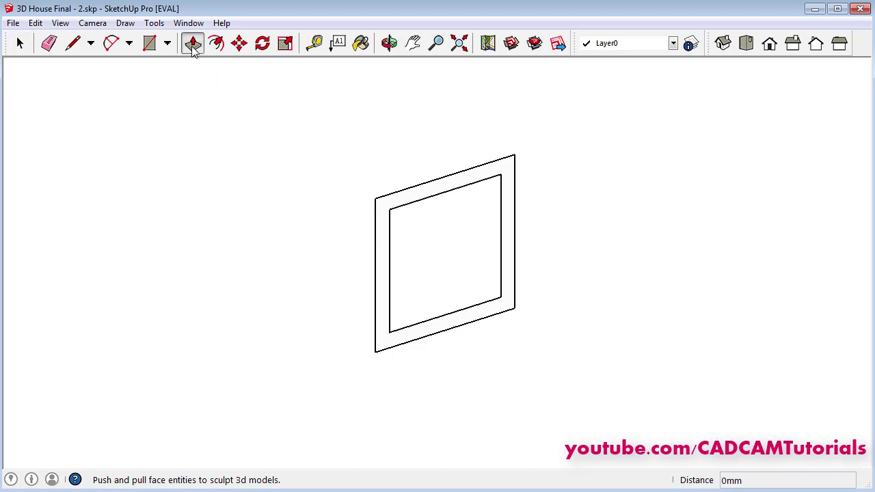
left_click_drag(474, 179, 534, 200)
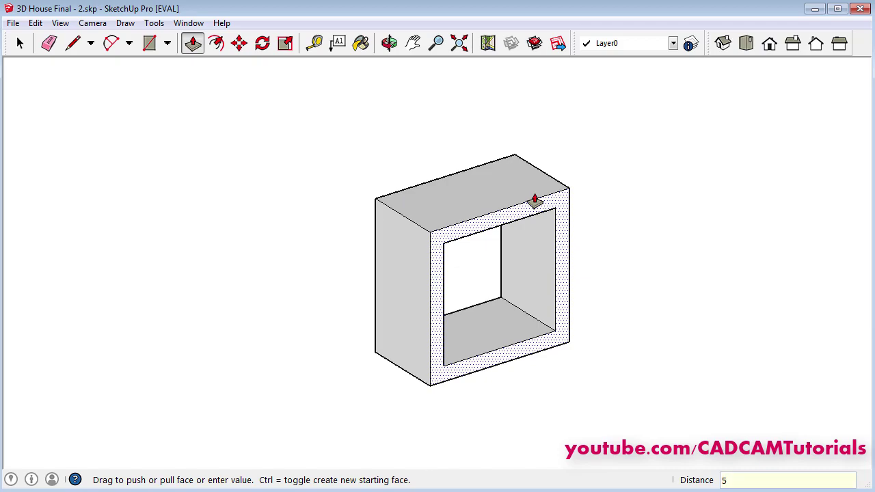
key("Return")
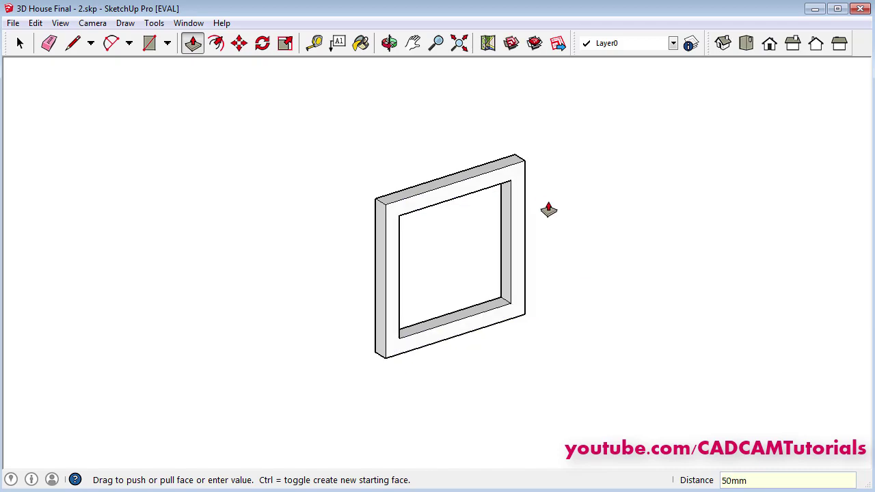
key("space")
- Make the whole extruded square frame a group
scroll(553, 227, "up", 1)
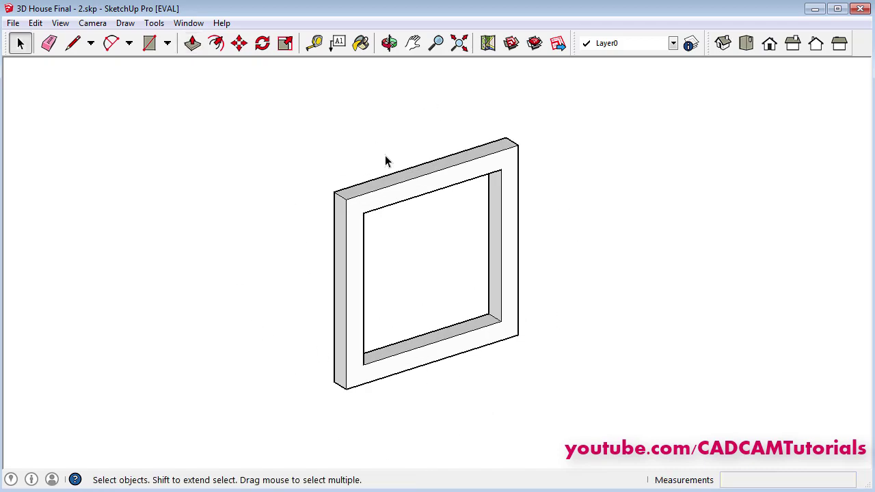
left_click_drag(265, 98, 589, 409)
right_click(448, 164)
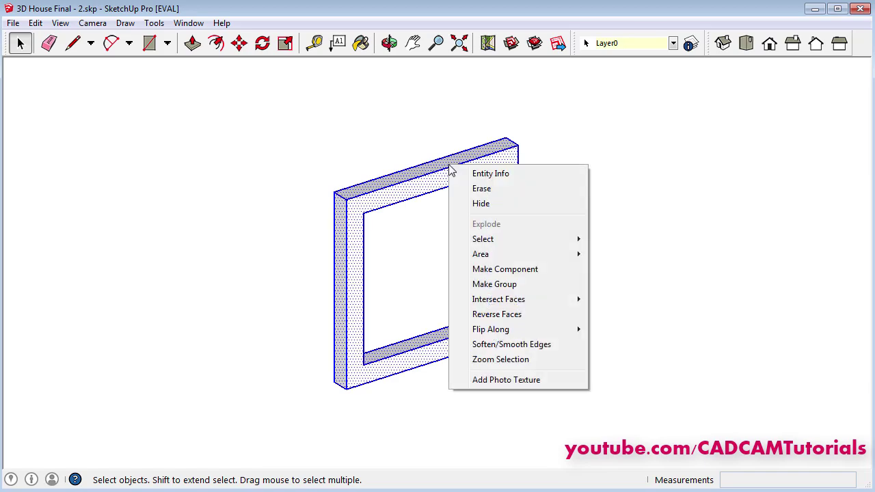
left_click(504, 287)
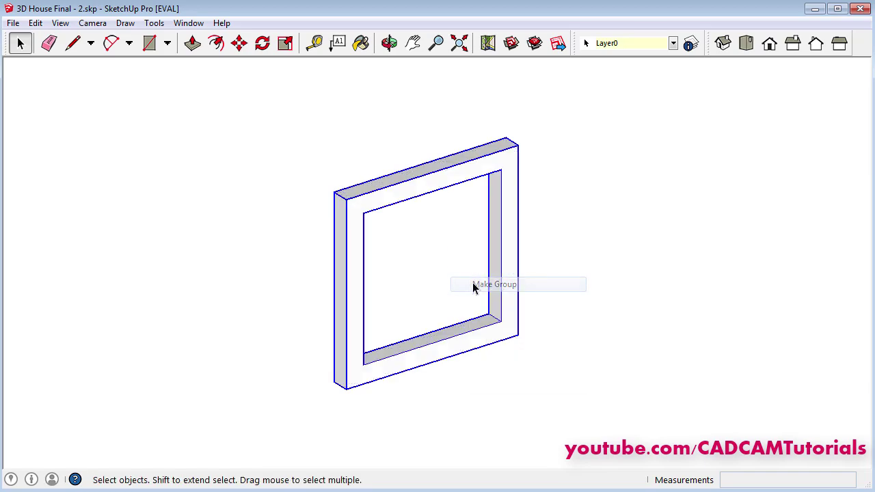
left_click(431, 257)
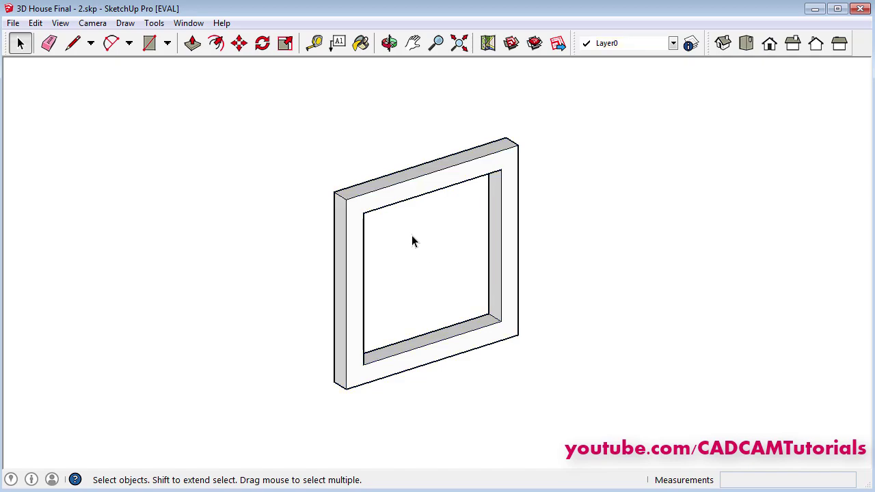
- Draw a 400 × 400 mm rectangle across the frame's inner opening from corner to corner, and reverse its face
left_click(153, 48)
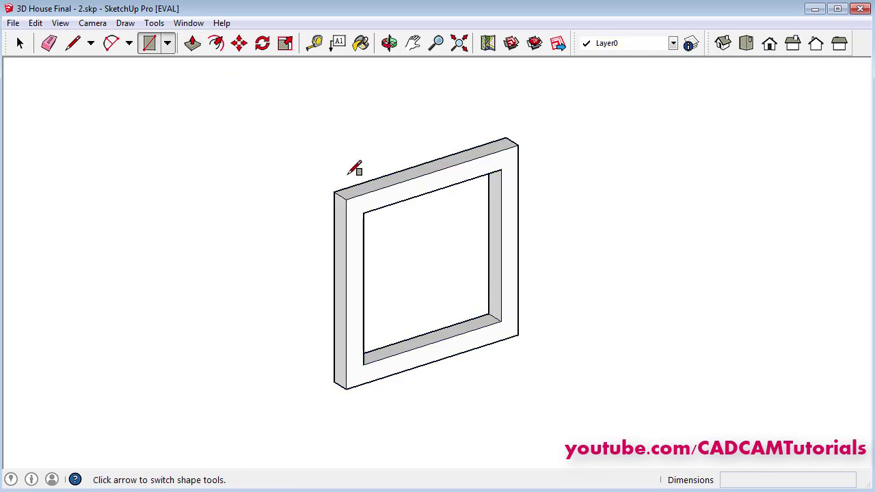
left_click(363, 364)
left_click(501, 170)
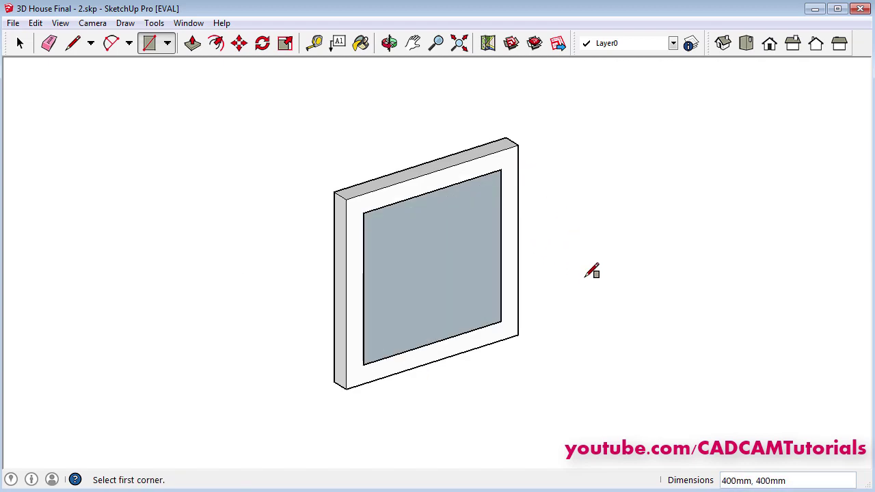
key("space")
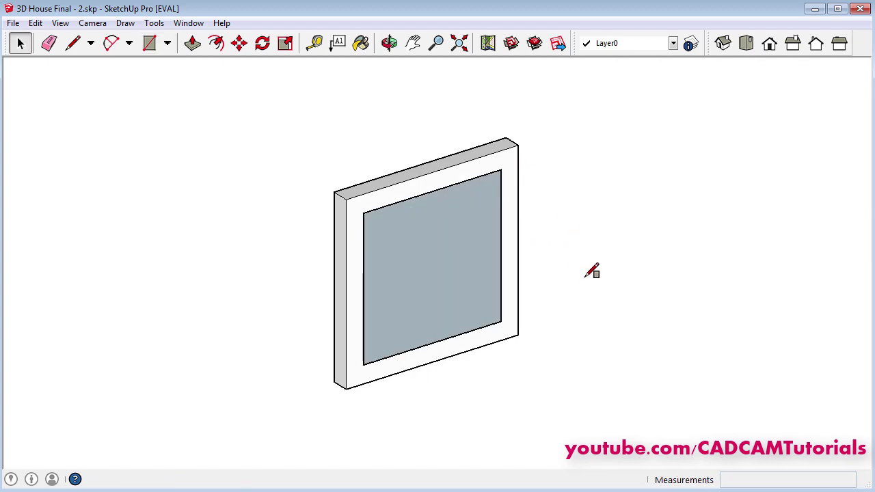
left_click(432, 265)
right_click(424, 238)
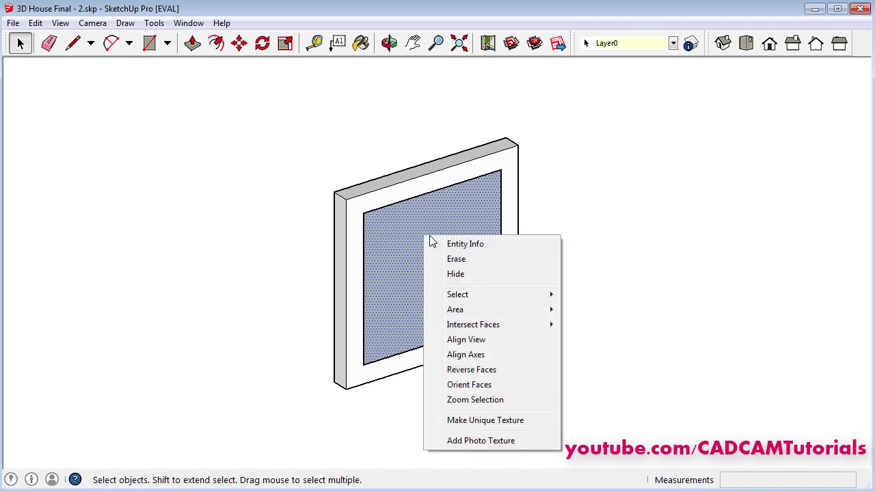
left_click(482, 372)
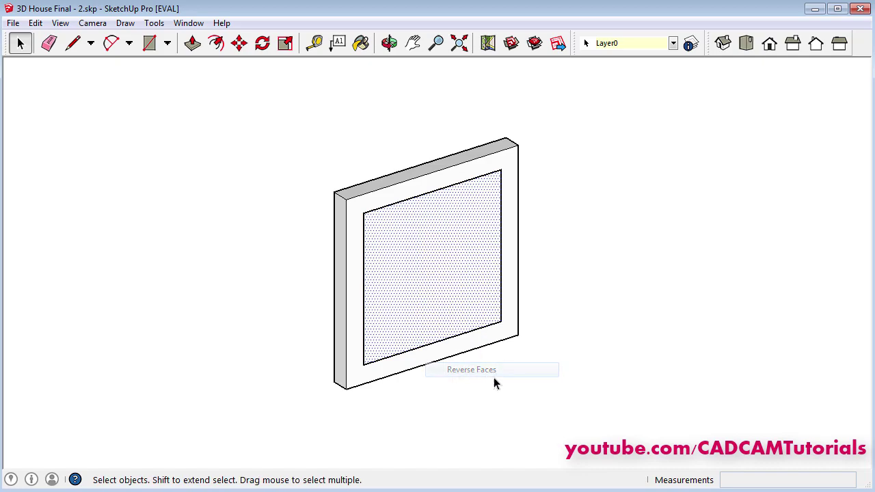
- Move the pane face 25 mm back from the frame's front inner corner to the midpoint of the frame's depth
left_click(239, 43)
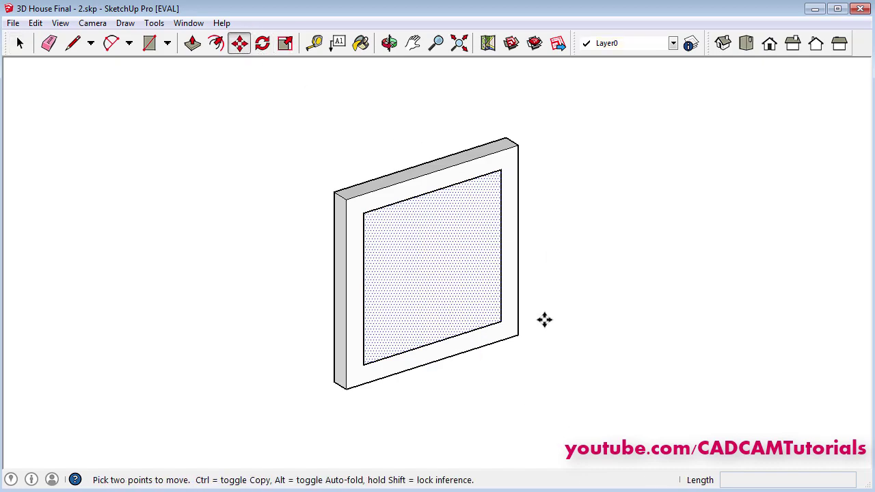
left_click(503, 323)
scroll(480, 313, "up", 2)
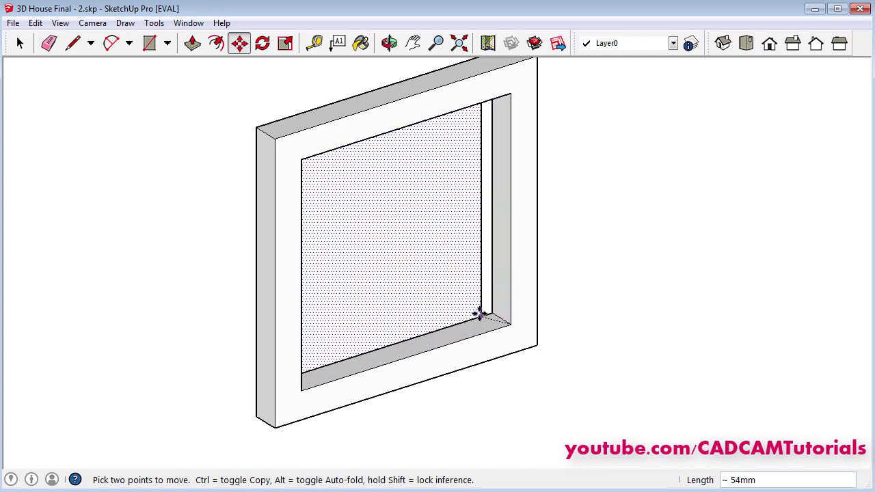
scroll(481, 313, "up", 3)
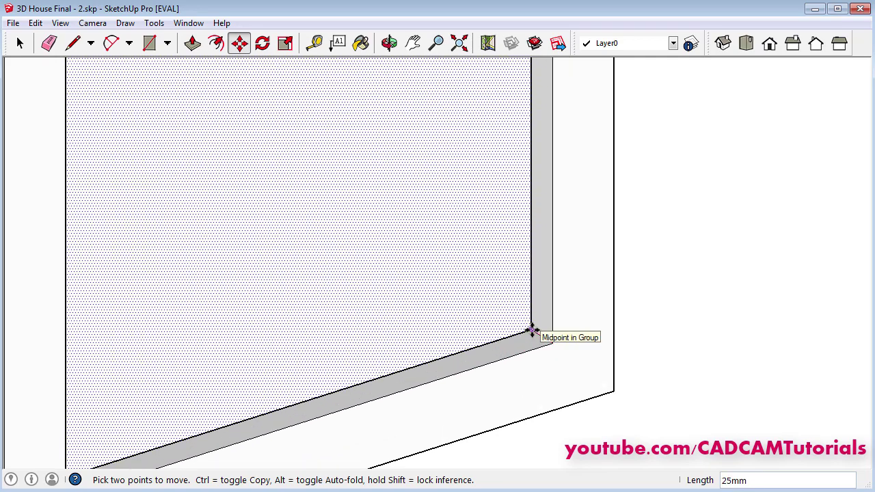
left_click(532, 331)
scroll(649, 273, "down", 5)
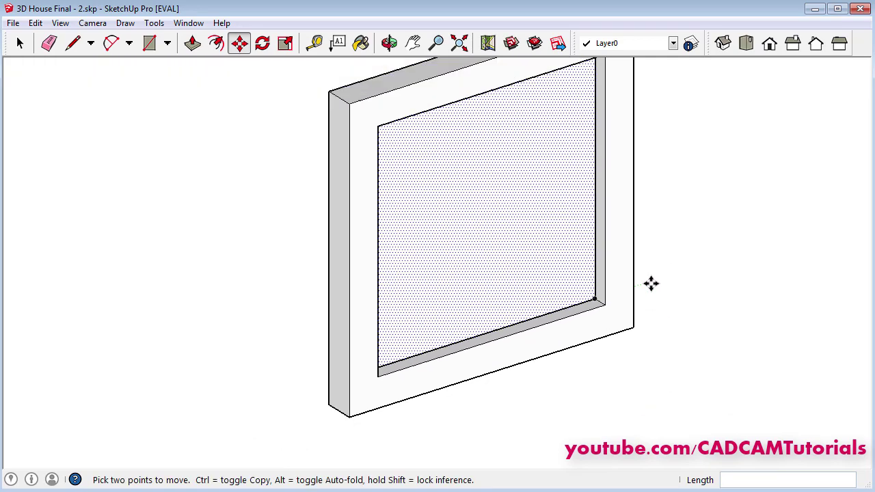
key("space")
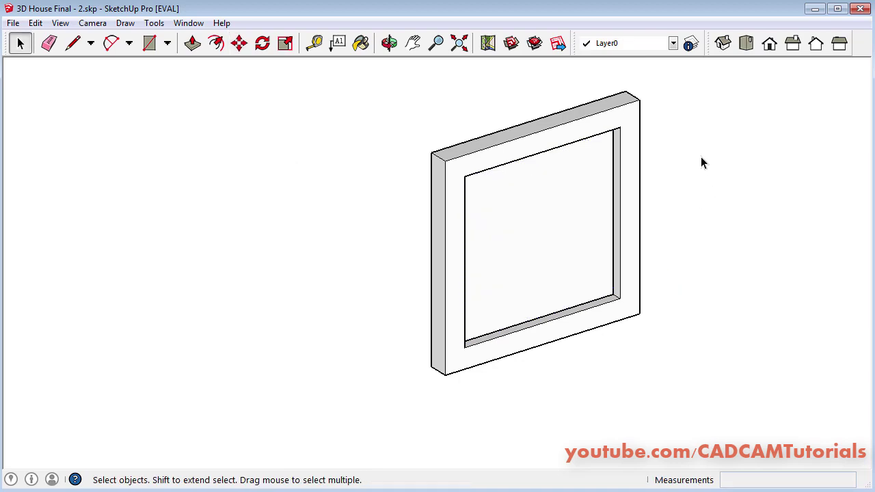
- Paint the square pane with the speckled Translucent_Resin material from the Translucent collection
scroll(708, 73, "up", 2)
scroll(684, 294, "down", 1)
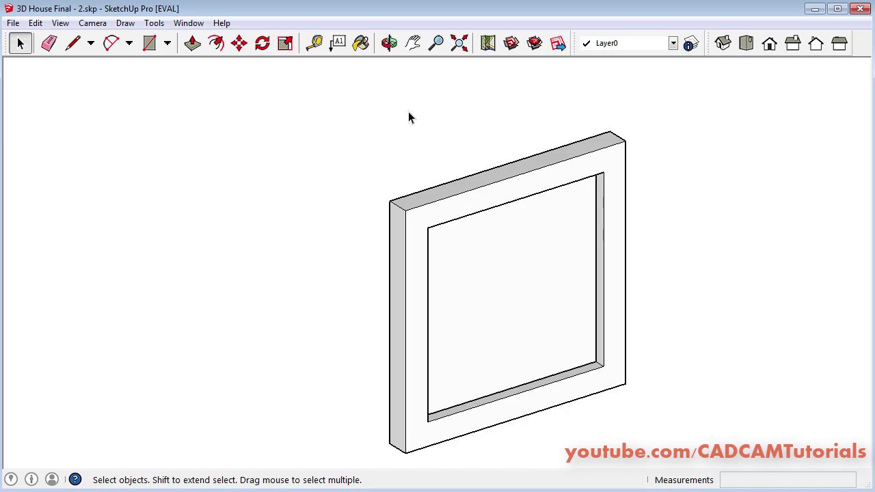
left_click(361, 47)
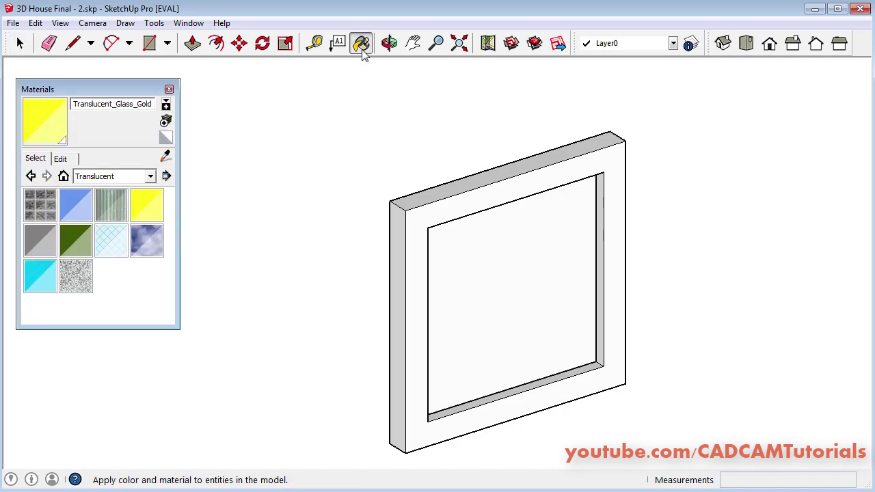
left_click(74, 283)
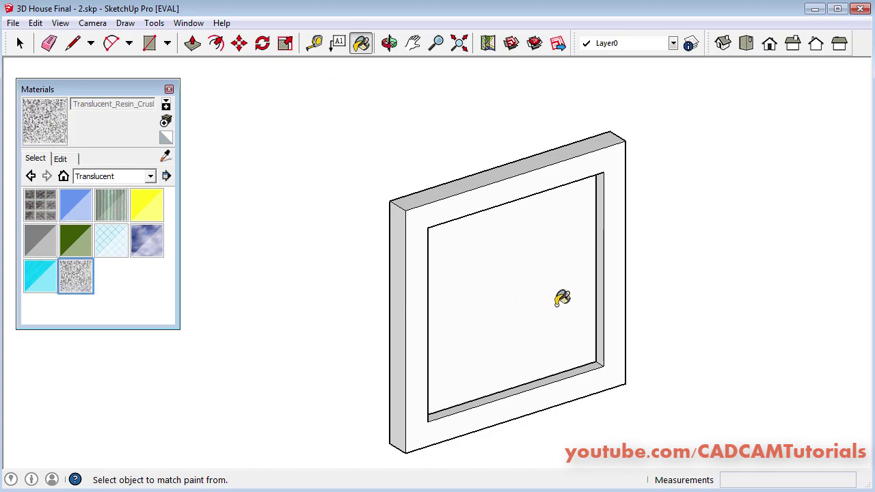
left_click(501, 286)
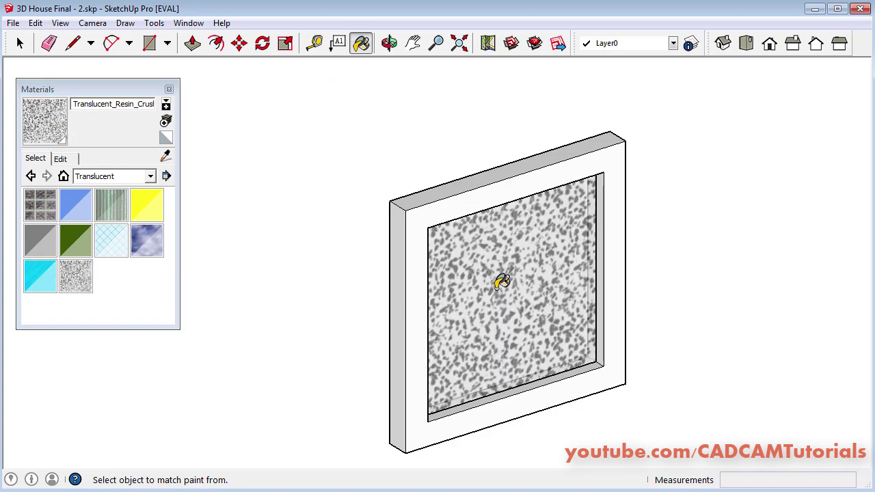
- Paint the frame group with Metal_Aluminum_Anodized from the Metal collection, and close the materials window
left_click(151, 176)
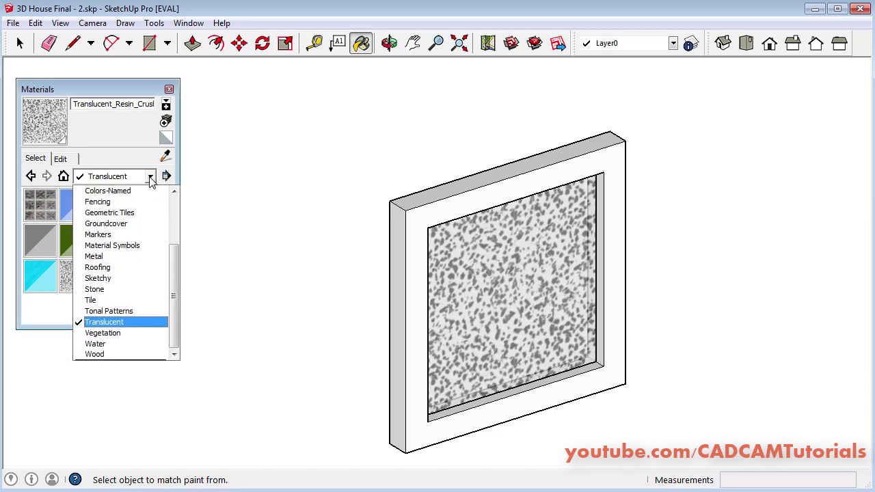
left_click(100, 256)
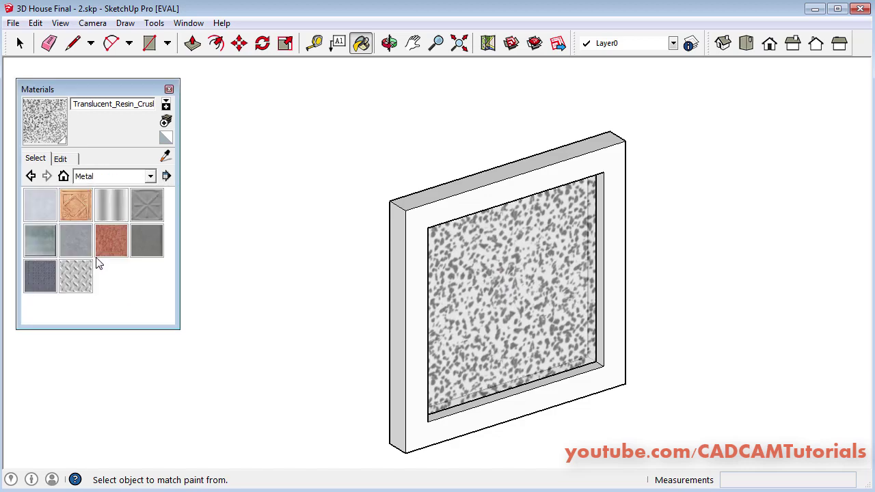
left_click(38, 207)
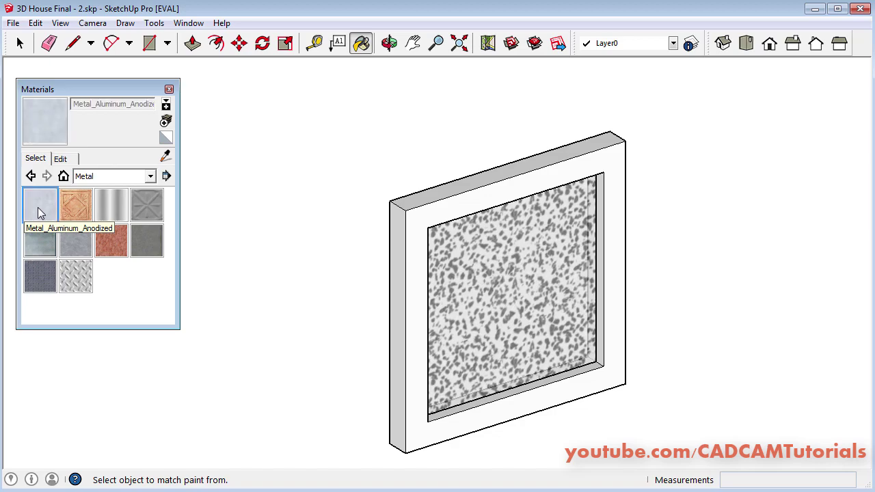
left_click(420, 203)
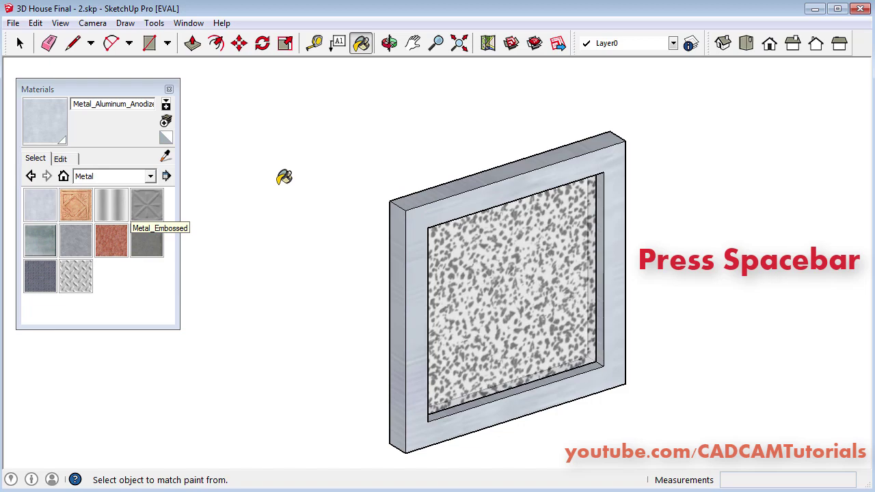
key("space")
left_click(169, 88)
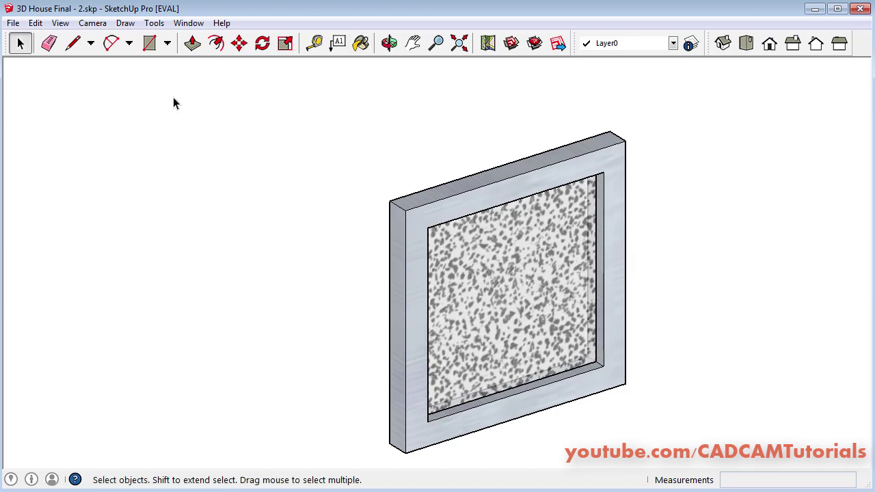
- Group the aluminium frame and its pane into one square window
scroll(335, 174, "down", 3)
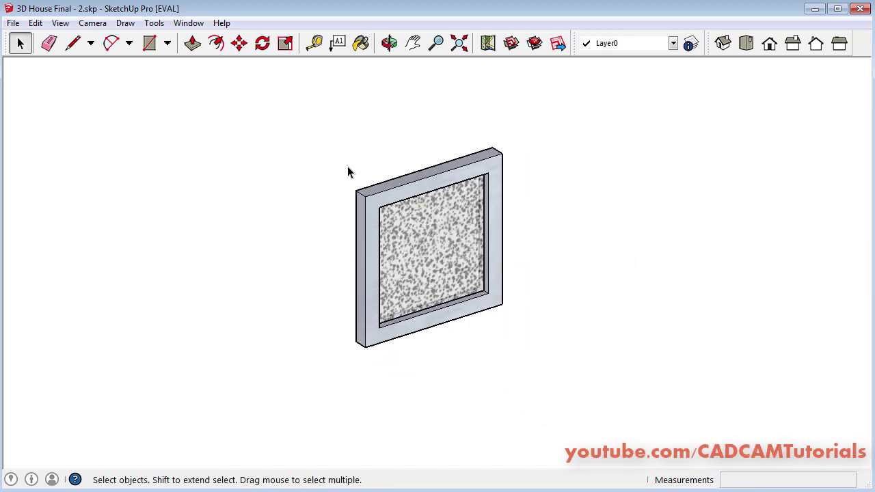
left_click_drag(274, 121, 600, 391)
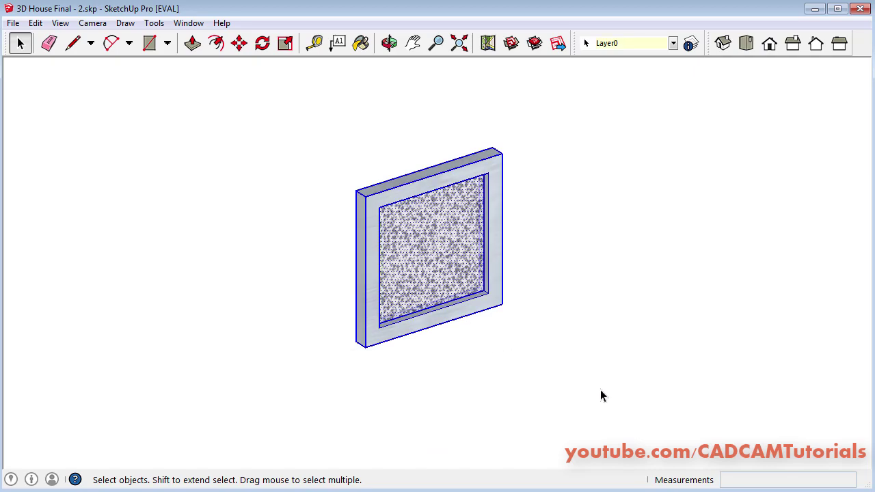
right_click(438, 198)
left_click(486, 316)
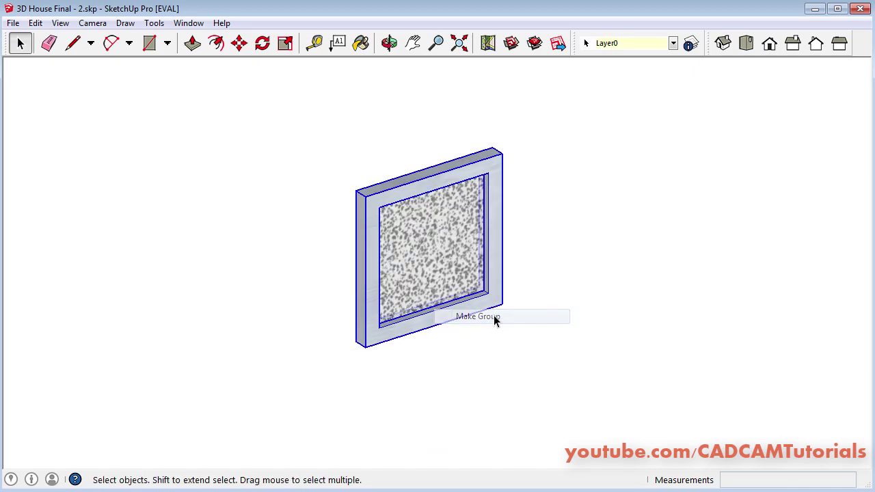
- Move the square window by the midpoint of its lower side edge to the midpoint of the small square wall opening's lower side edge
left_click(239, 44)
scroll(341, 356, "up", 6)
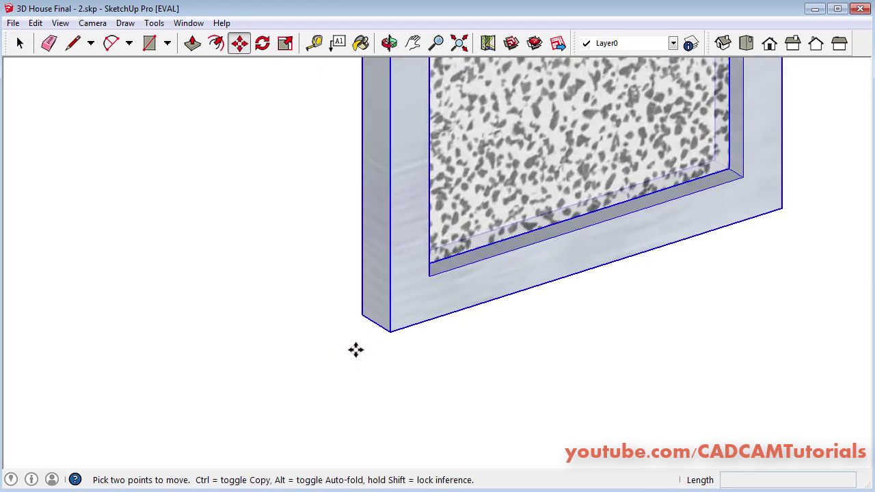
left_click(375, 323)
scroll(375, 323, "down", 10)
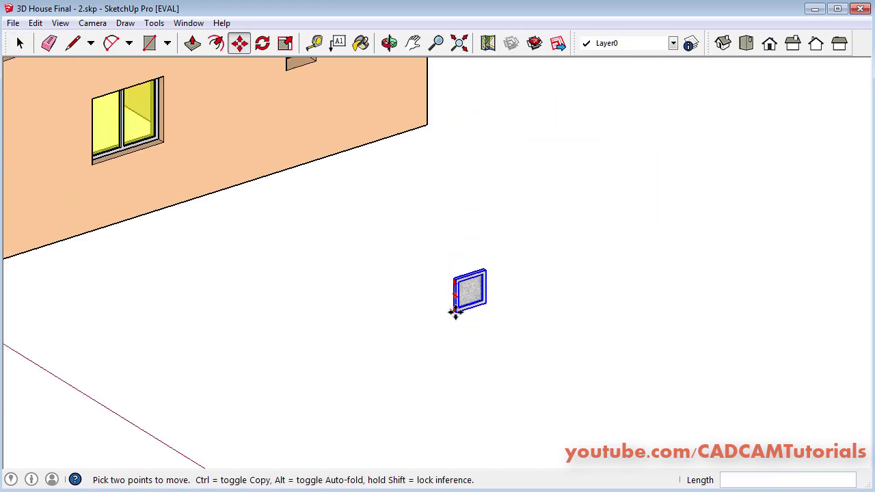
middle_click_drag(415, 171, 244, 283)
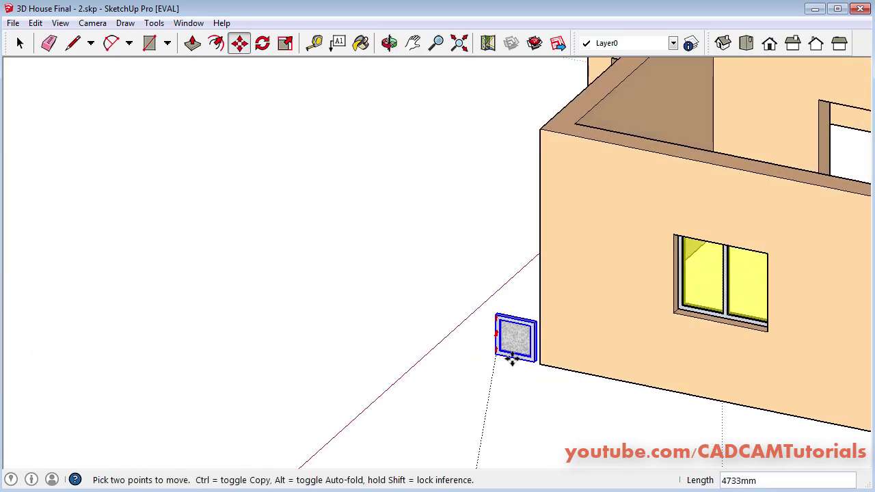
middle_click_drag(559, 376, 424, 117)
scroll(437, 113, "up", 8)
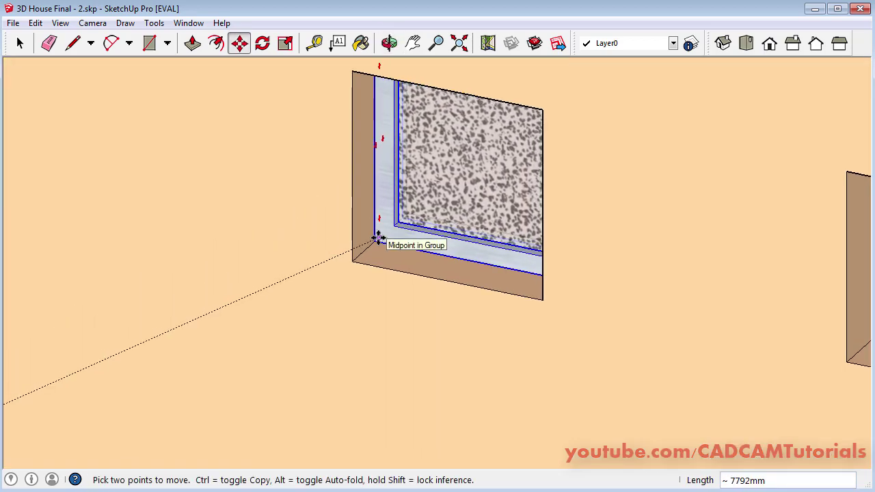
left_click(356, 247)
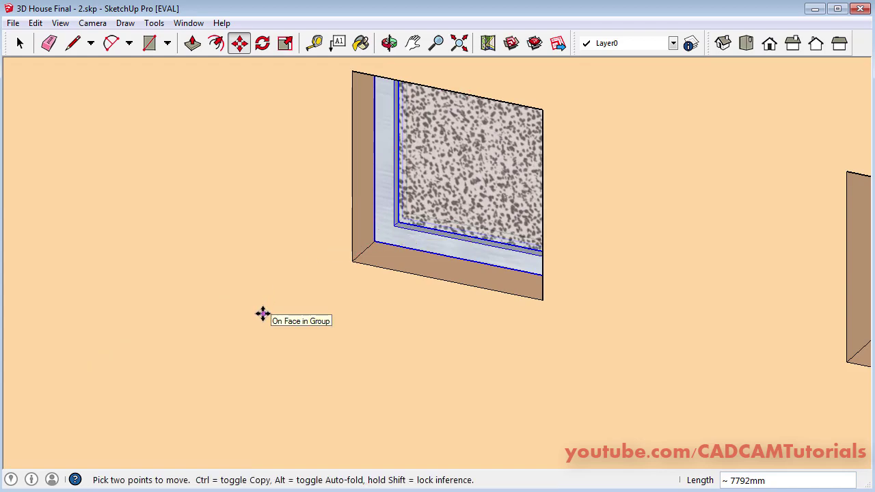
- Copy the square window 1300 mm along the wall, from its opening's lower outer corner to the matching corner of the neighbouring square opening
left_click(351, 263)
scroll(561, 256, "down", 3)
scroll(561, 256, "up", 2)
scroll(607, 264, "up", 2)
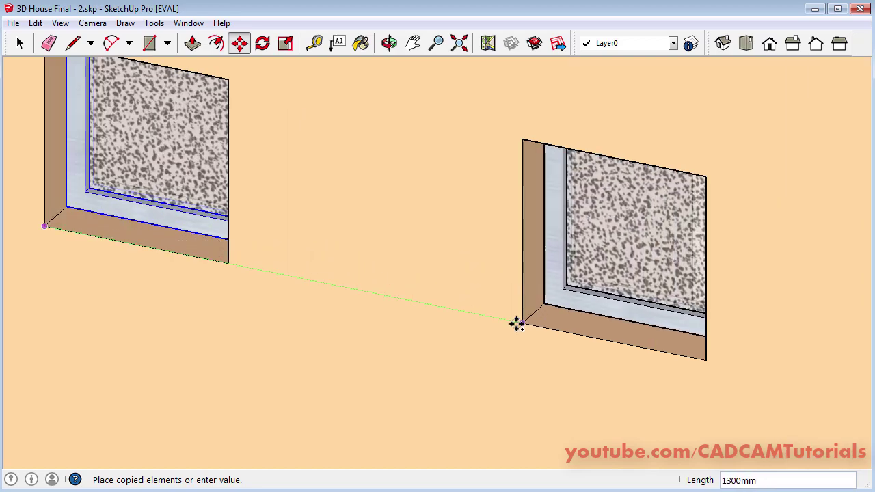
left_click(522, 324)
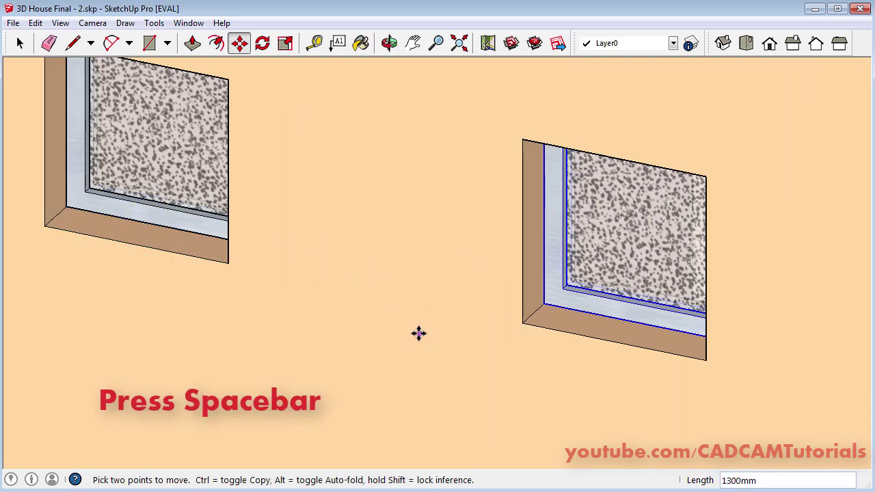
key("space")
scroll(413, 301, "down", 5)
scroll(441, 319, "down", 5)
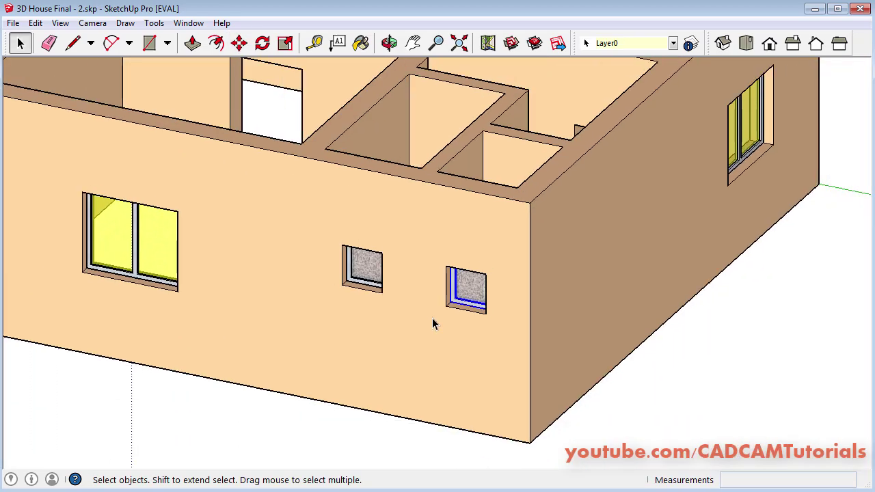
- Draw a 2000 by 1000 mm rectangle across the front doorway, from its lower outer corner to the diagonally opposite upper corner
mouse_move(248, 361)
middle_mouse_down()
mouse_move(328, 374)
mouse_move(562, 365)
mouse_move(557, 387)
mouse_move(540, 393)
middle_mouse_up()
scroll(172, 433, "up", 2)
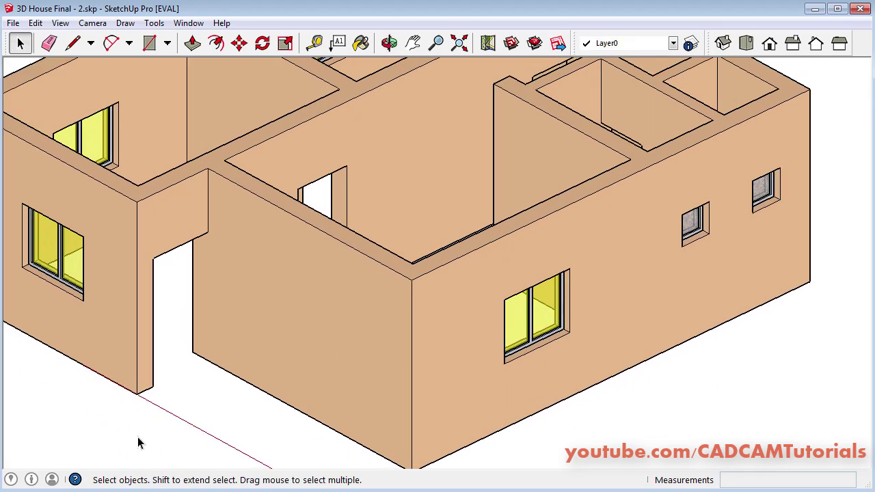
scroll(142, 429, "up", 2)
scroll(168, 361, "up", 2)
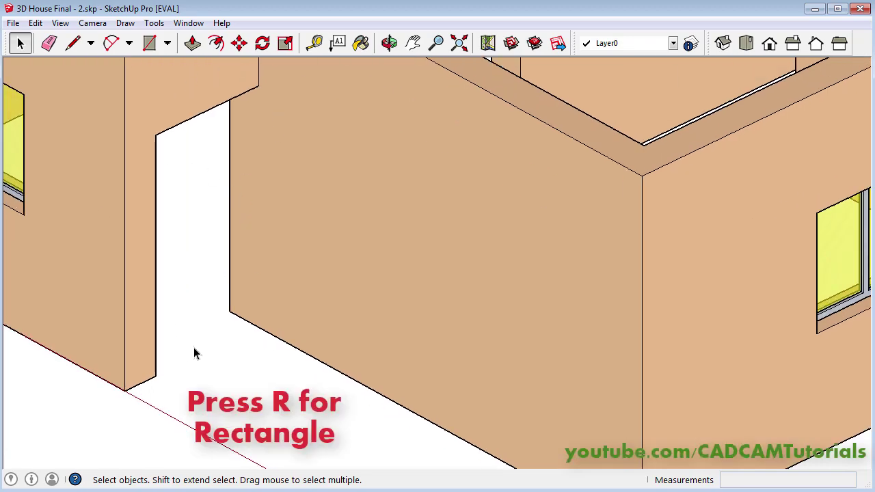
key("r")
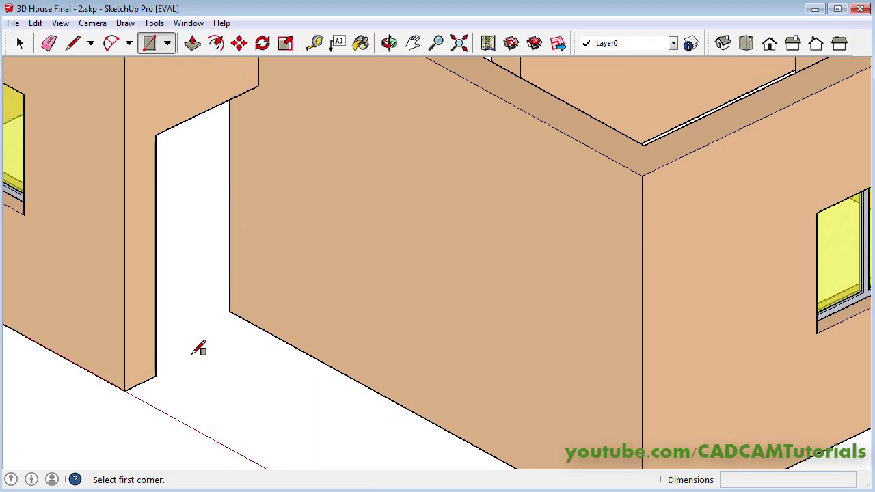
left_click(156, 375)
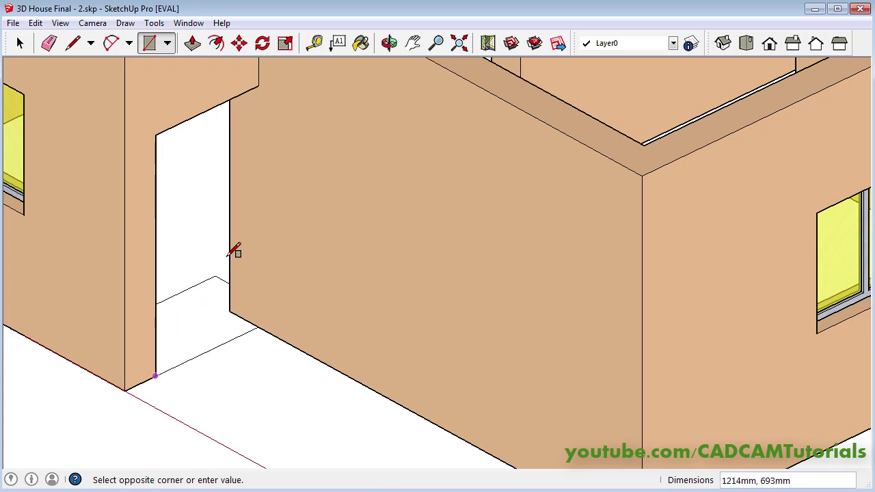
left_click(259, 86)
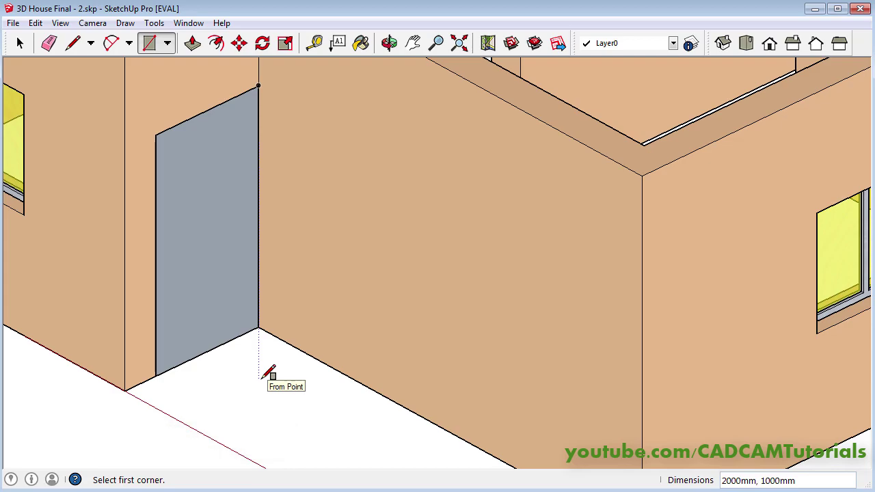
key("space")
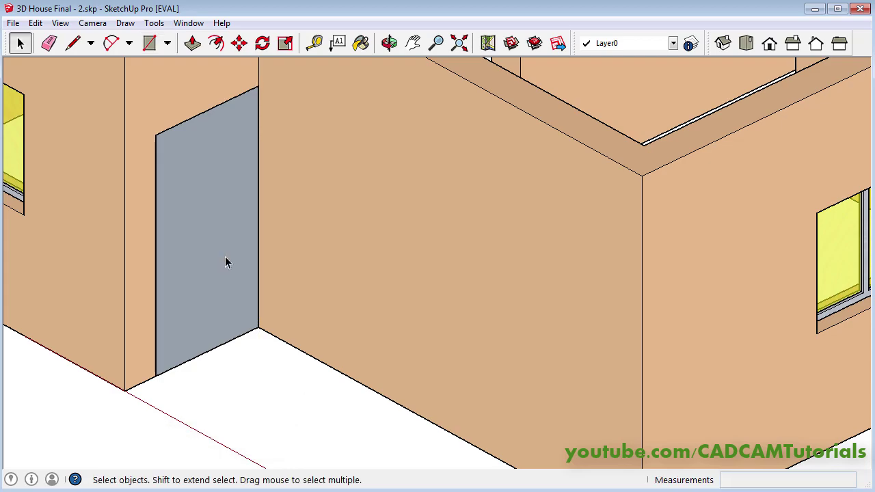
- Reverse the doorway rectangle's face so its front side points outward
left_click(202, 225)
right_click(199, 219)
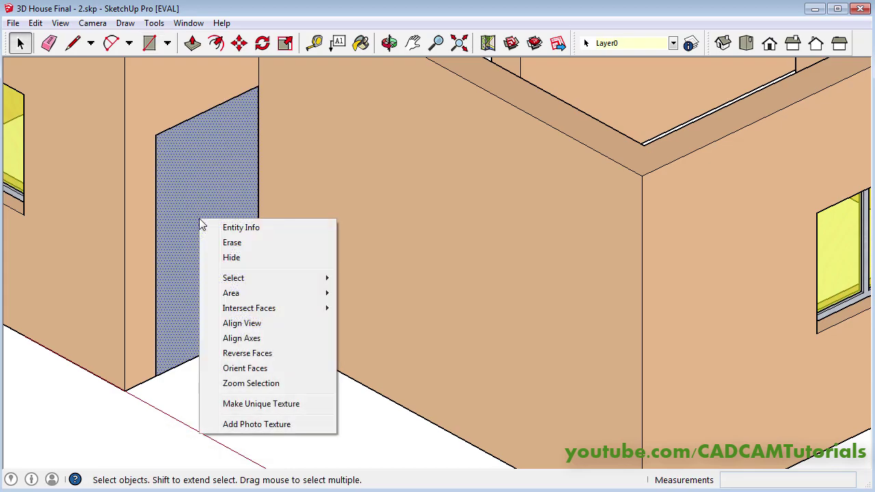
left_click(262, 360)
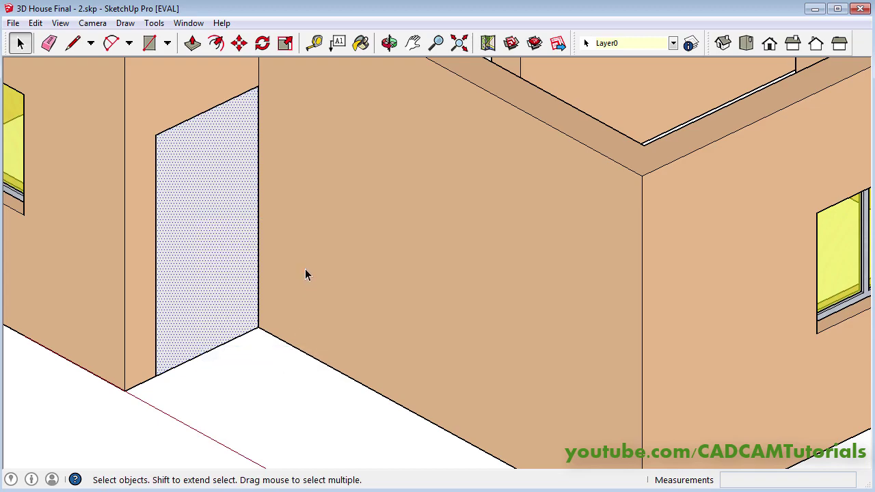
- Move the door face from its lower outer corner out of the doorway into the empty space in front of the house
scroll(306, 269, "down", 5)
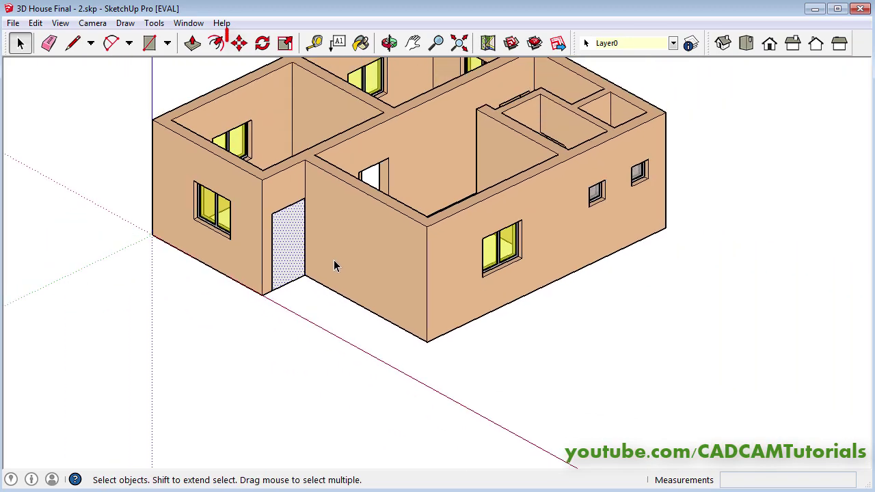
left_click(244, 49)
left_click(273, 292)
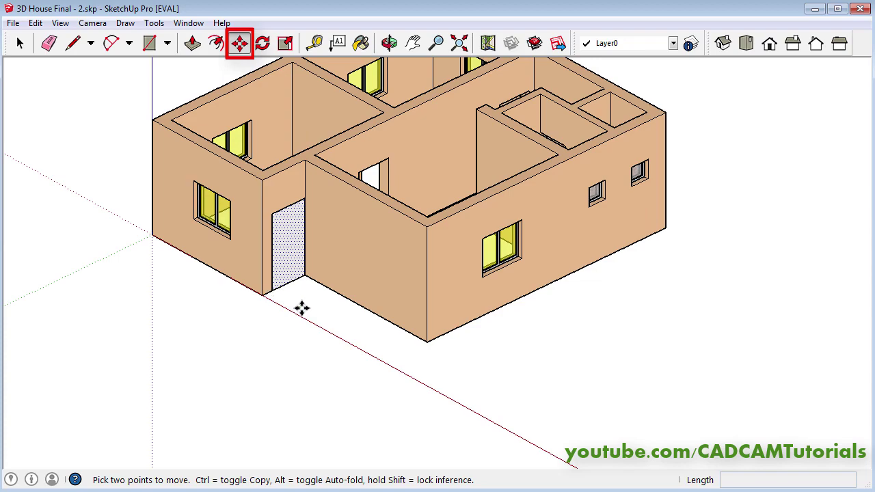
left_click(677, 402)
scroll(816, 397, "up", 6)
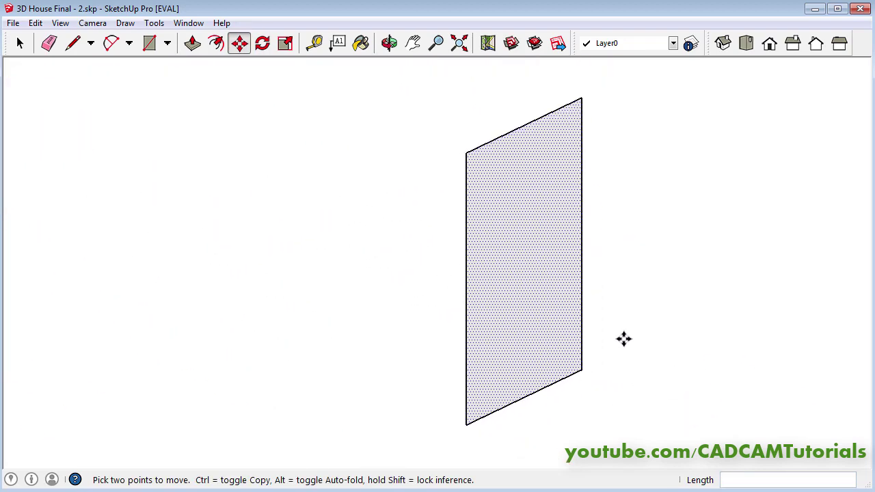
key("space")
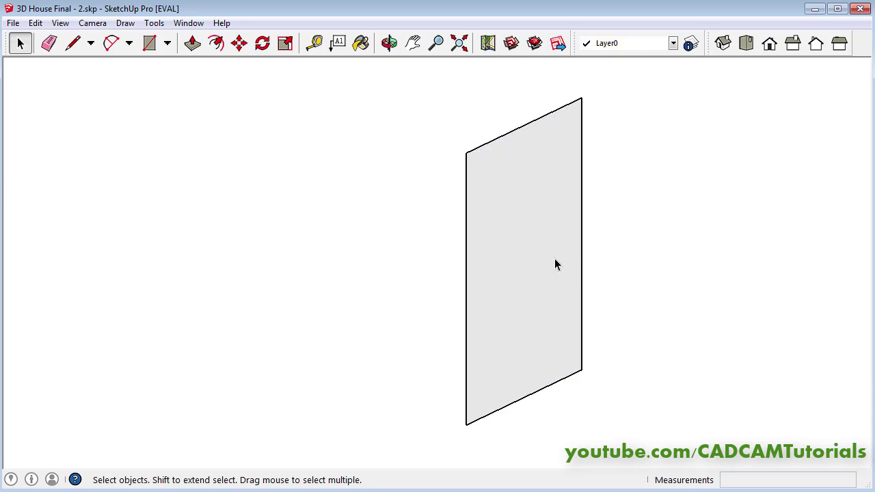
- Push/Pull the door face outward to a thickness of 25 mm
left_click(194, 47)
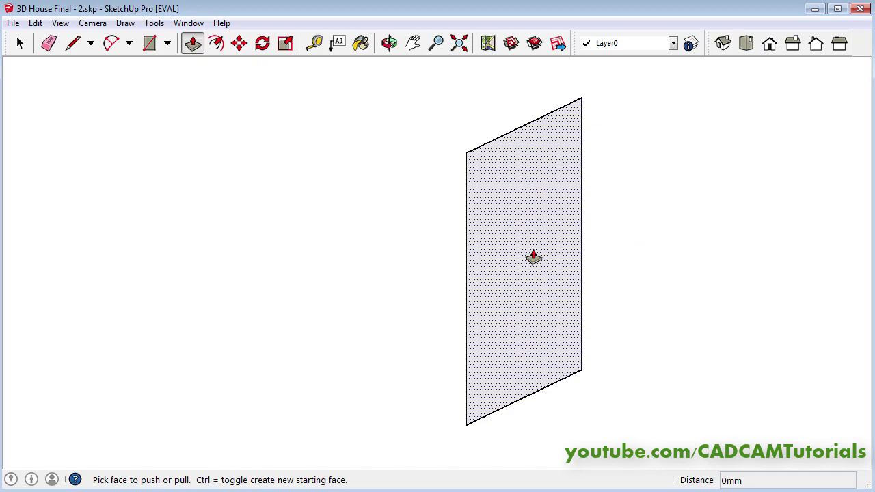
left_click_drag(534, 258, 571, 292)
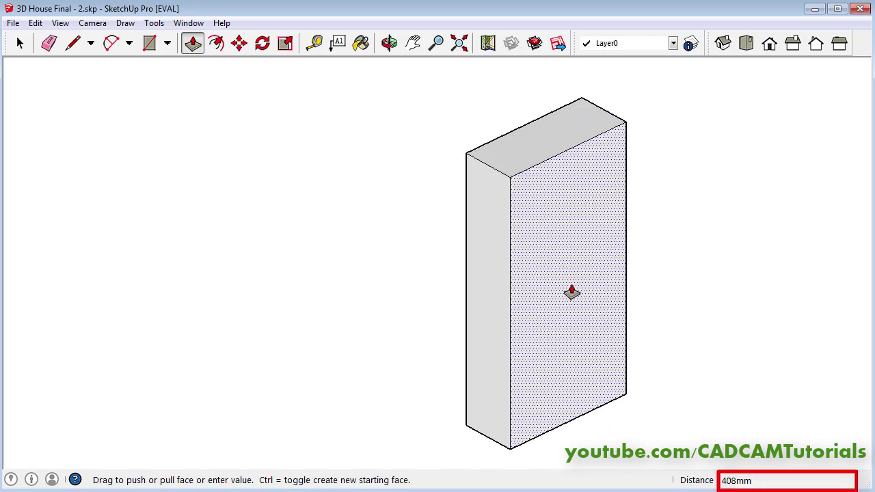
type("25")
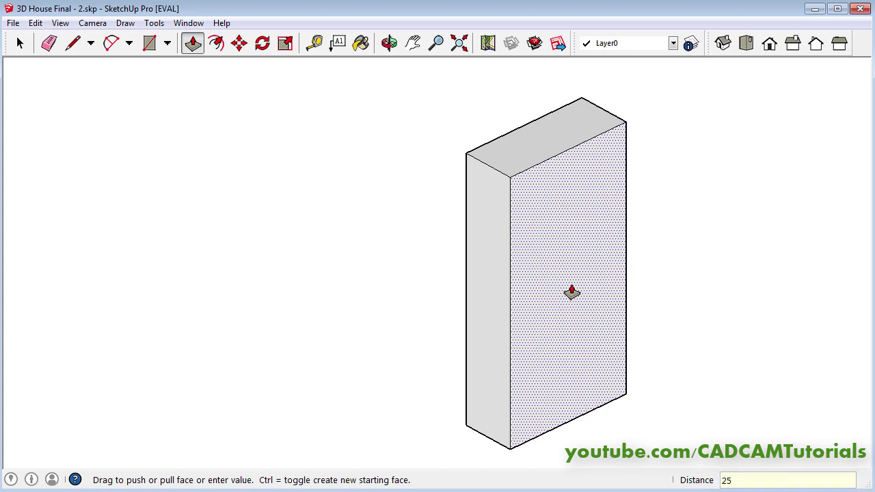
key("Return")
key("space")
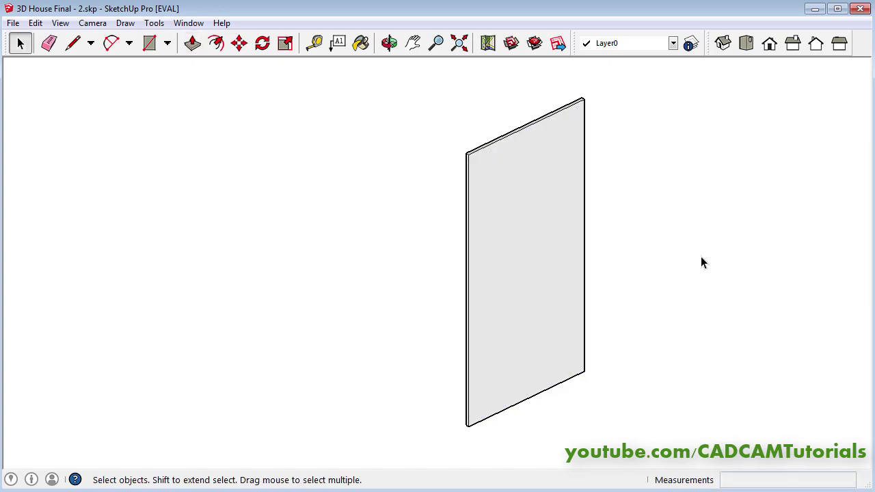
- Draw three parallel diagonal lines across the door's front face, joining corners and midpoints of its two vertical edges
scroll(701, 259, "up", 1)
scroll(679, 279, "up", 1)
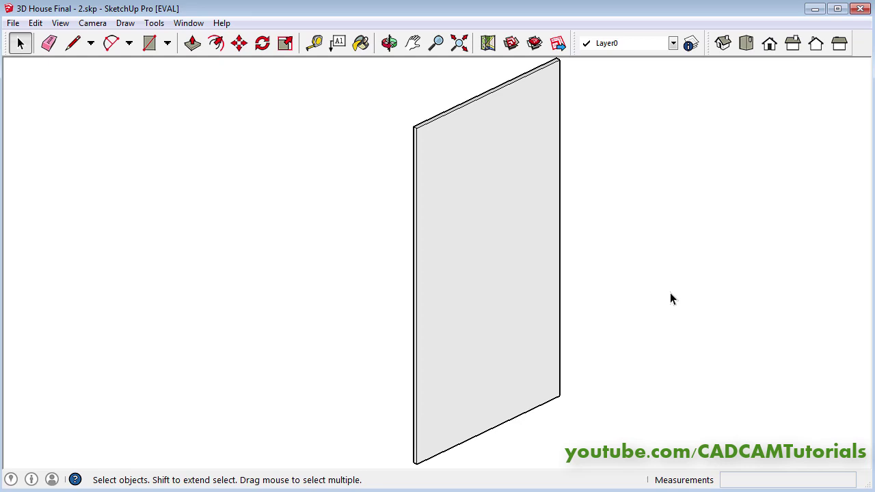
scroll(669, 294, "down", 1)
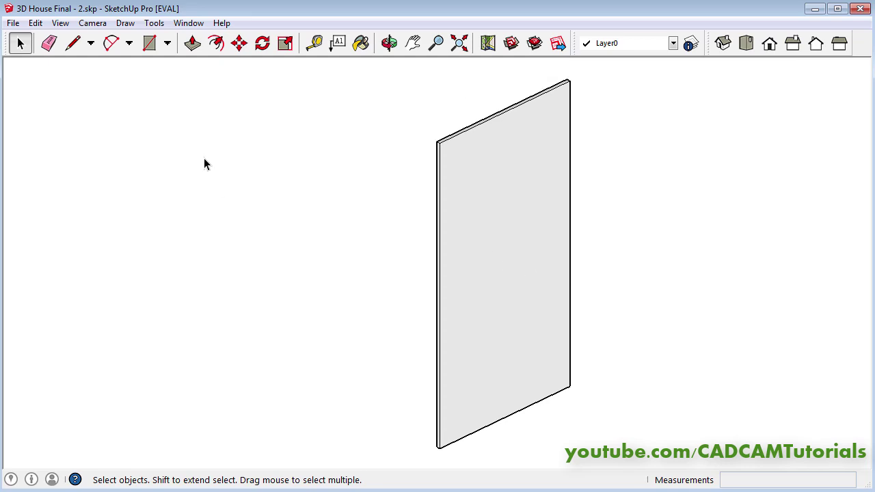
left_click(72, 43)
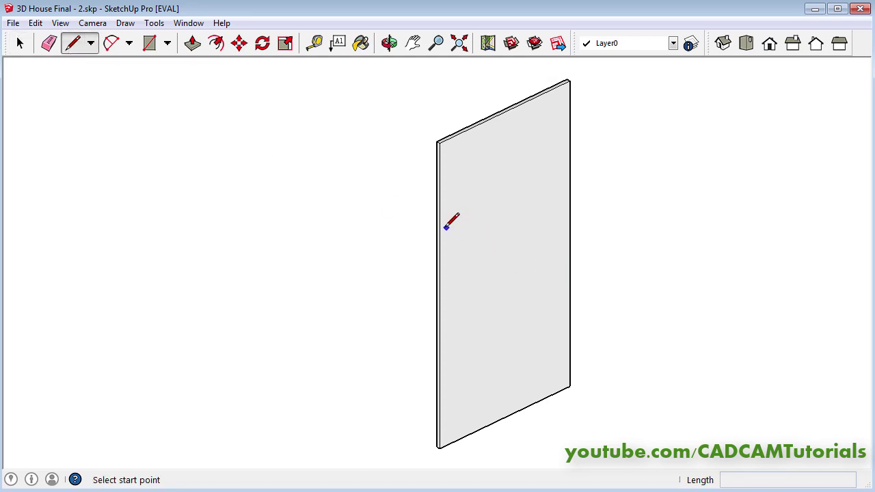
left_click(439, 295)
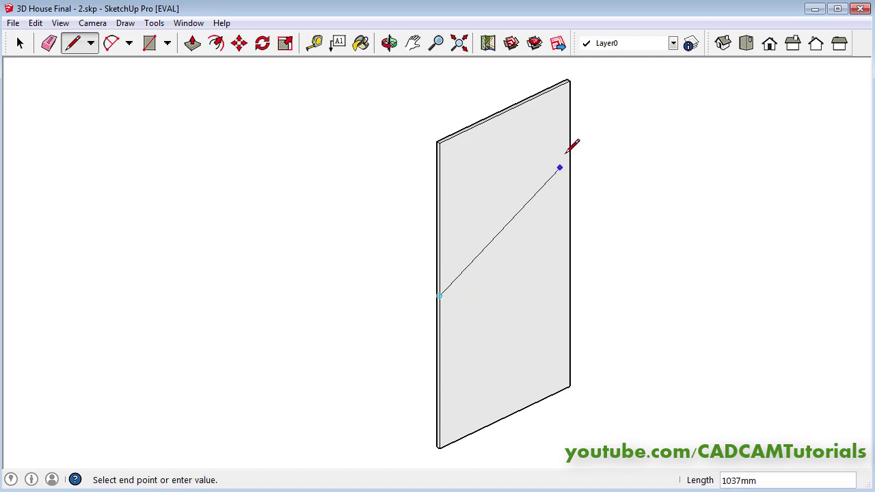
left_click(570, 81)
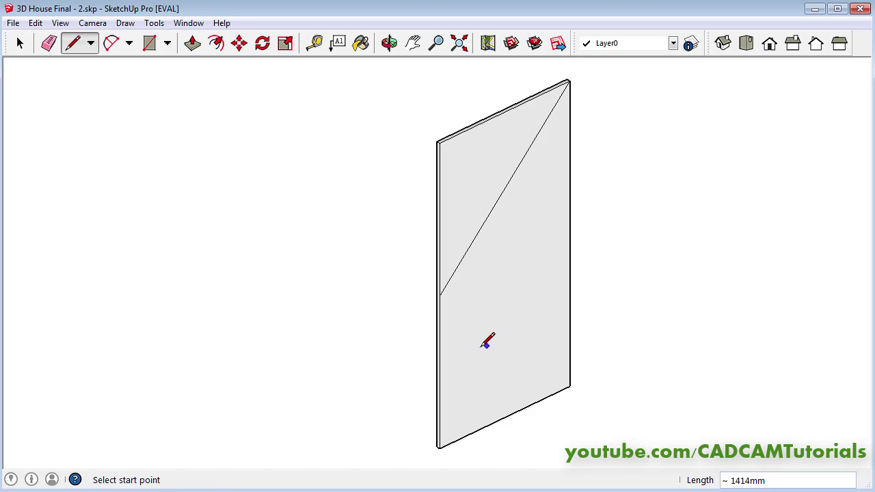
left_click(439, 447)
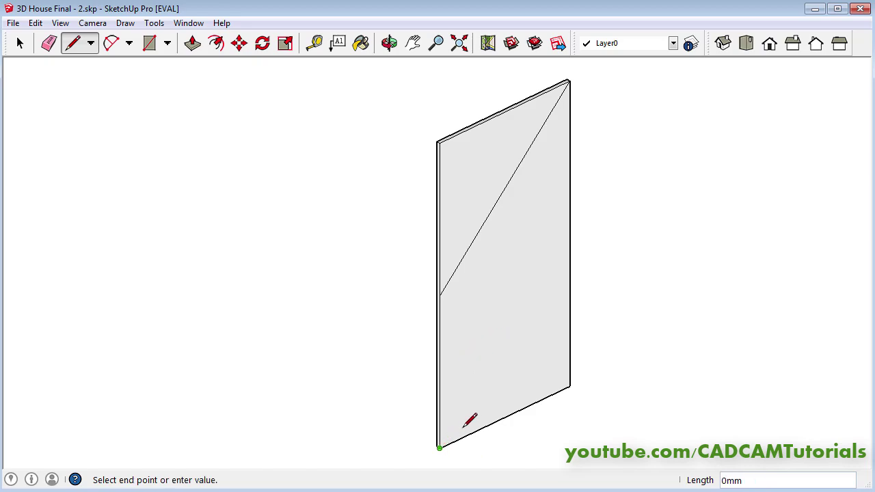
left_click(569, 233)
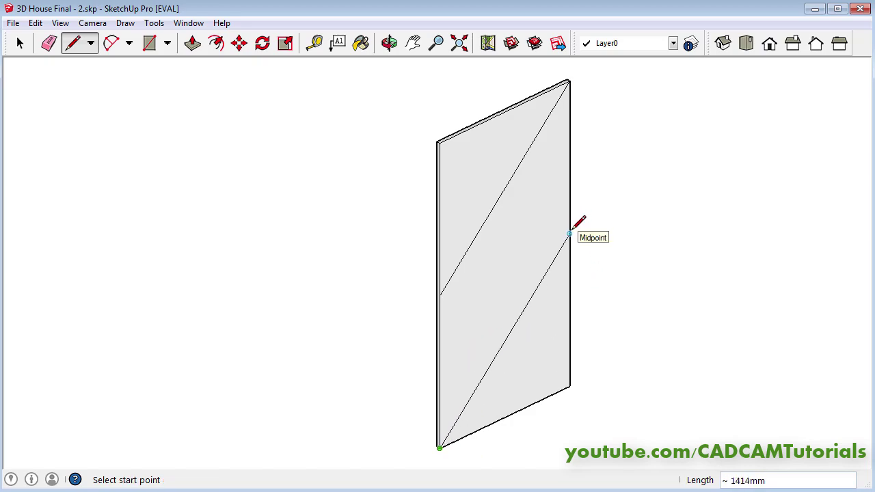
left_click(440, 371)
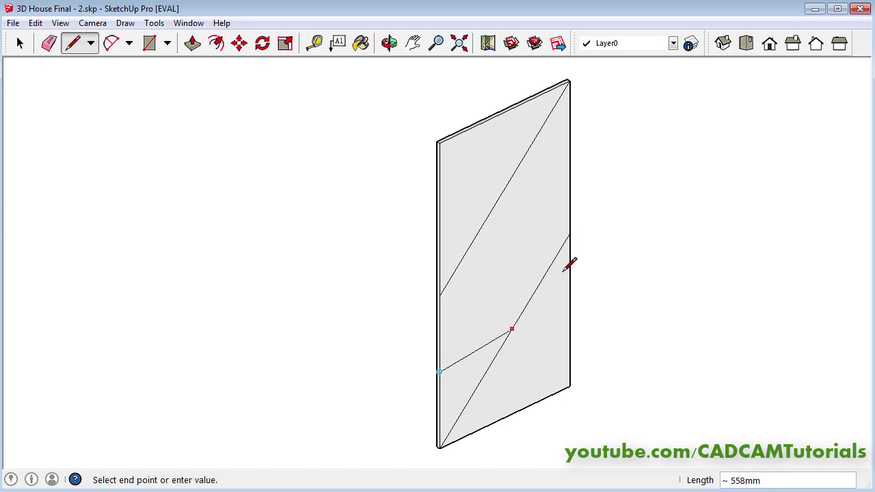
left_click(569, 158)
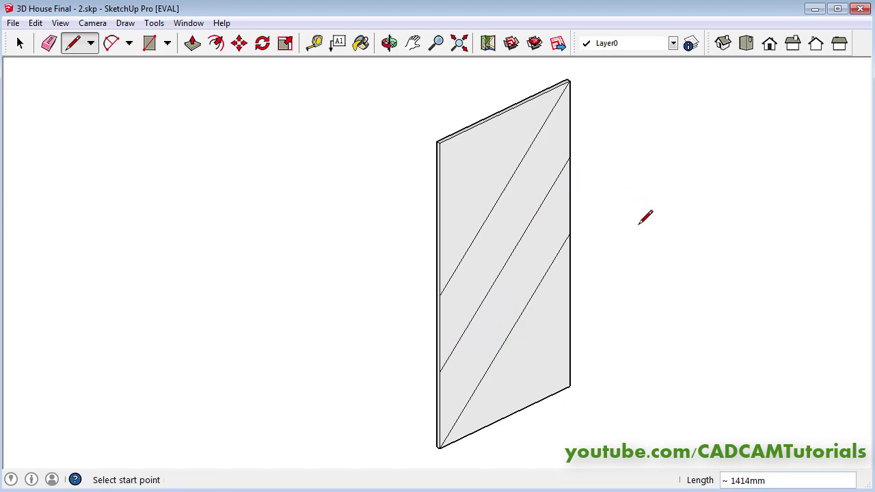
- Draw a crossing diagonal line from the door's upper-left front corner to its lower-right corner
left_click(439, 143)
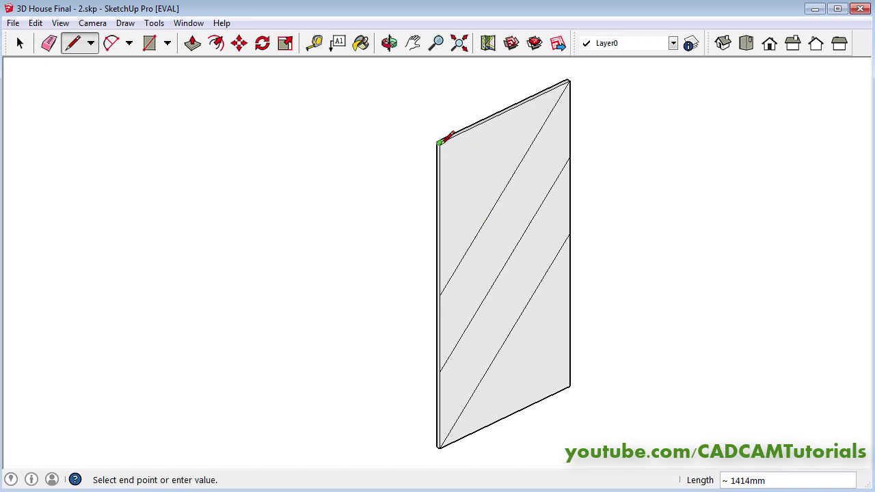
left_click(571, 385)
key("space")
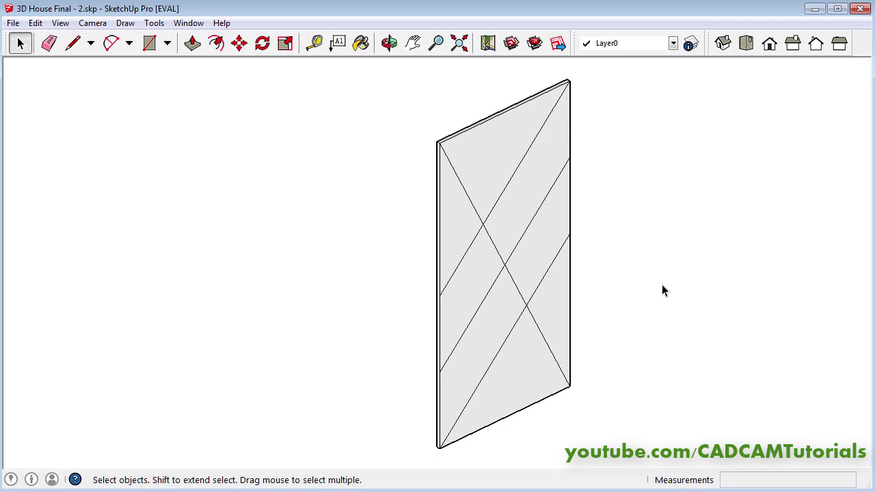
- Paint the whole door panel, including its edges, with the Wood_Cherry_Original material from the Wood collection
left_click(362, 50)
left_click(151, 176)
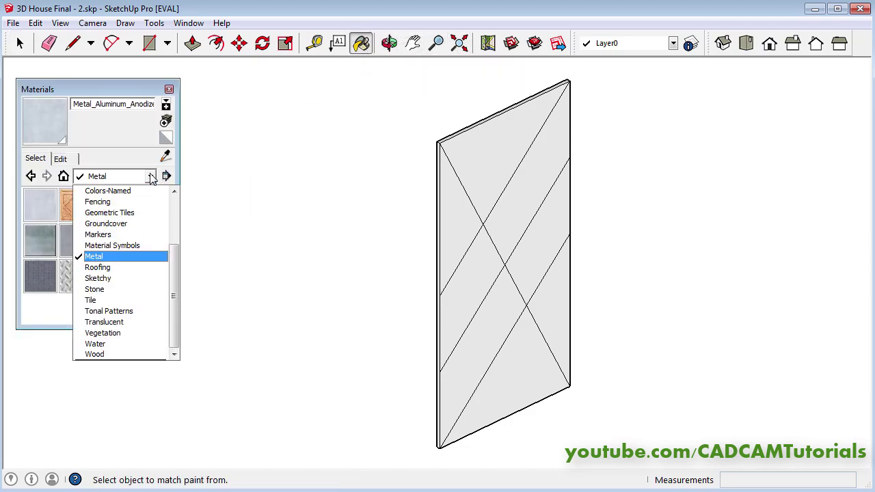
left_click(117, 355)
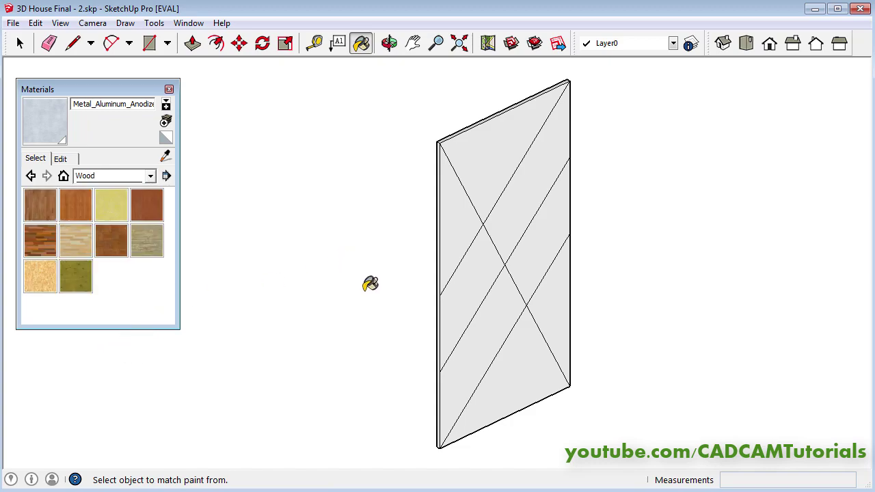
key("space")
scroll(383, 241, "down", 1)
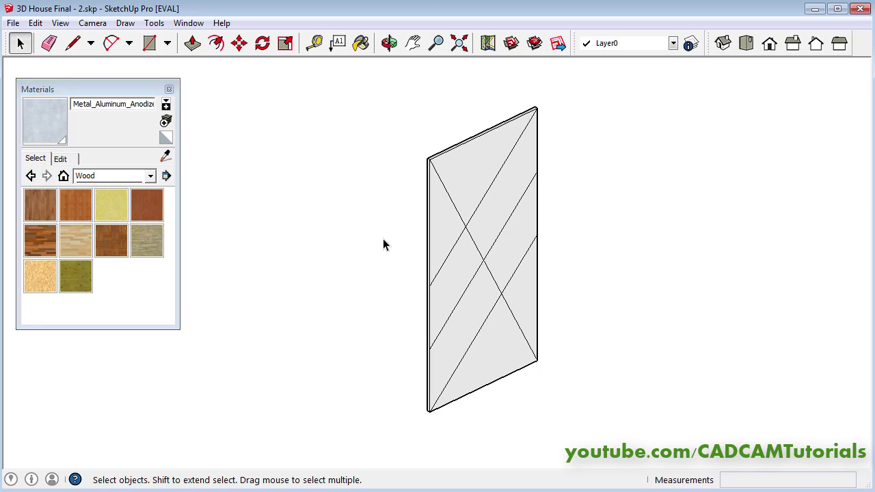
scroll(383, 244, "down", 1)
left_click_drag(383, 94, 588, 438)
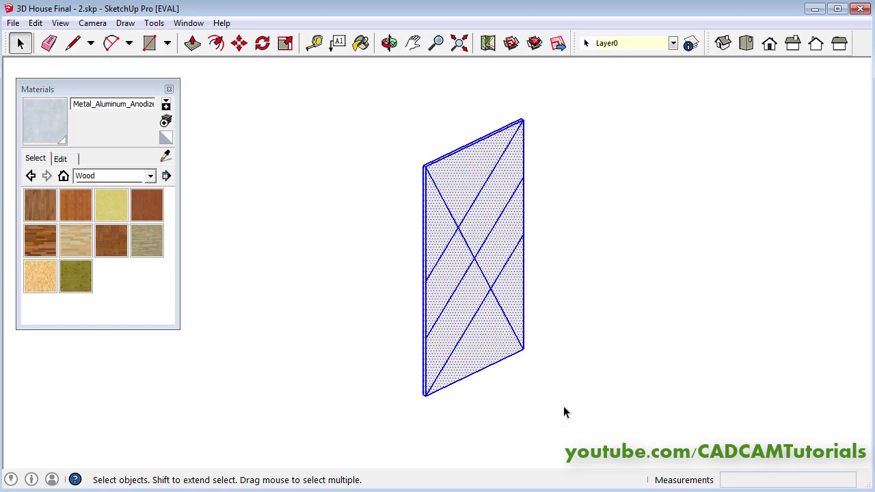
left_click(140, 205)
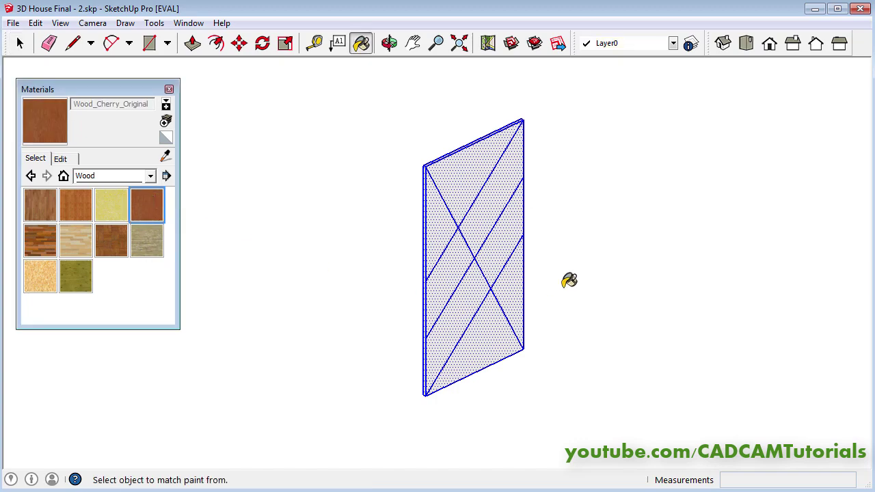
left_click(469, 168)
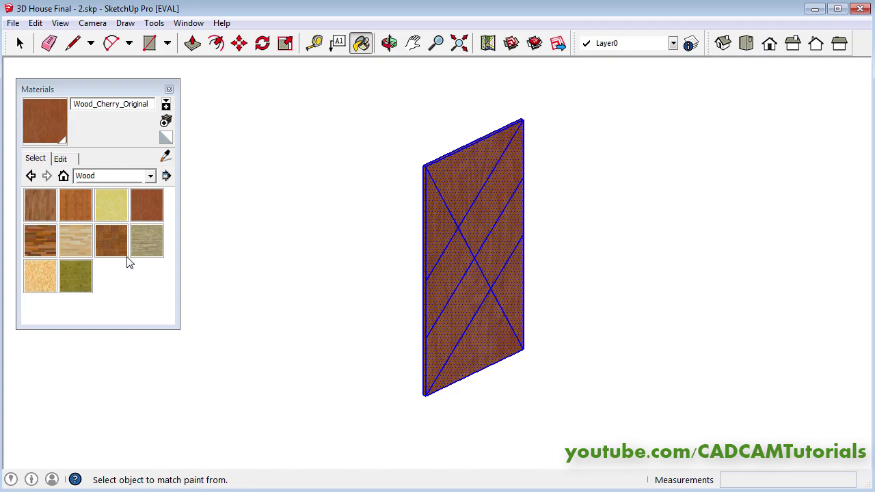
- Paint four alternating sections of the door's front face with Wood_OSB, starting from the upper-left triangle, to form a two-tone pattern
left_click(38, 284)
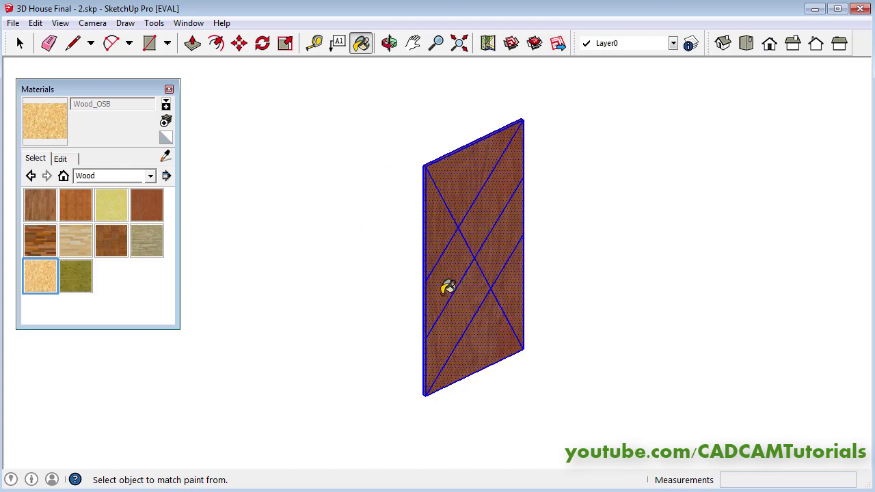
key("space")
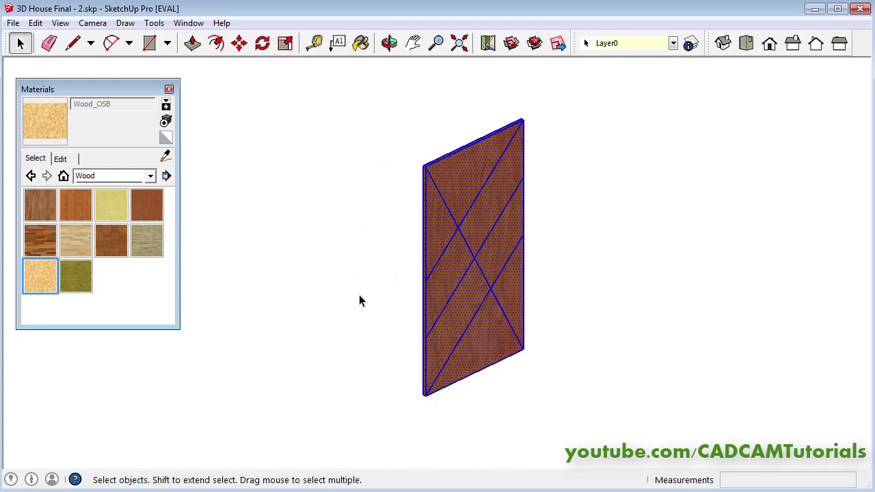
left_click(349, 361)
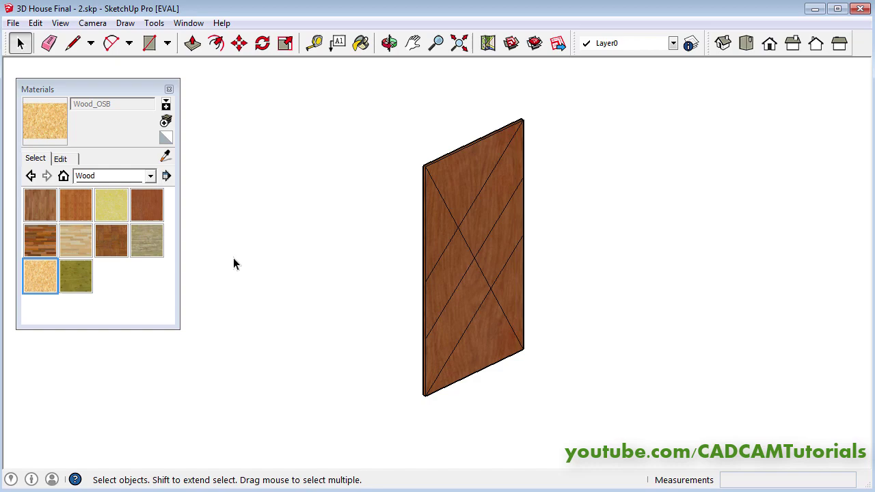
left_click(41, 279)
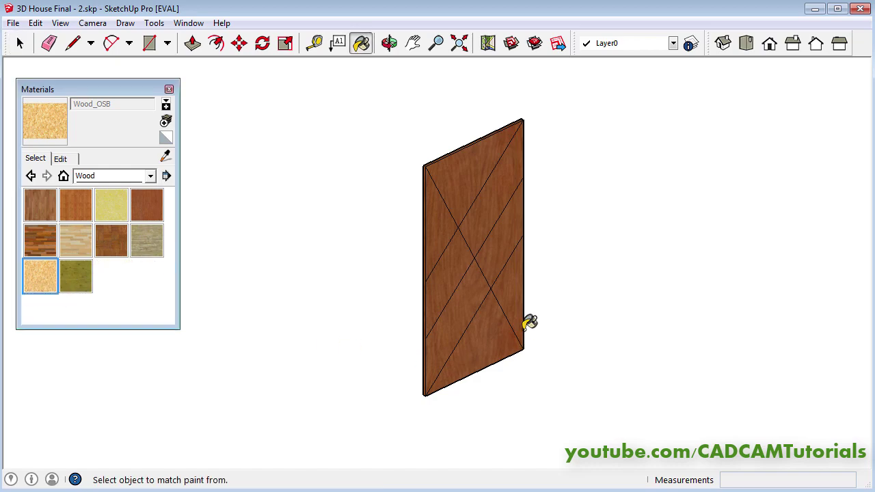
left_click(440, 220)
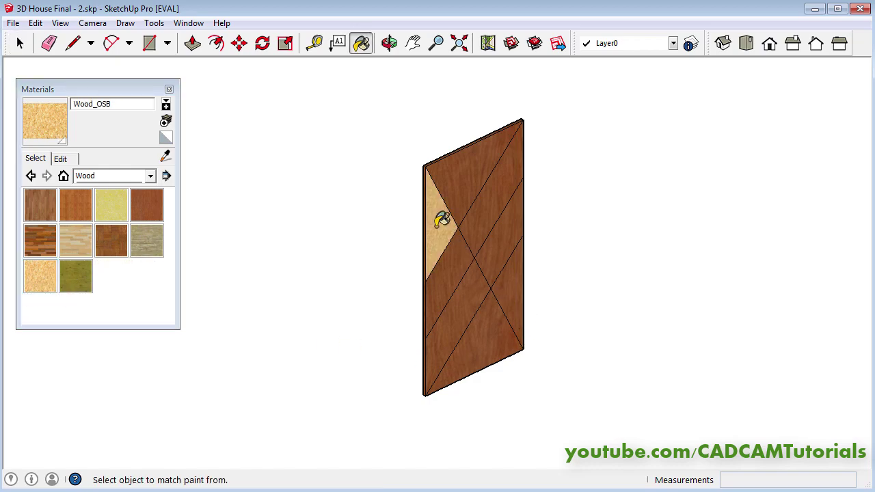
left_click(489, 210)
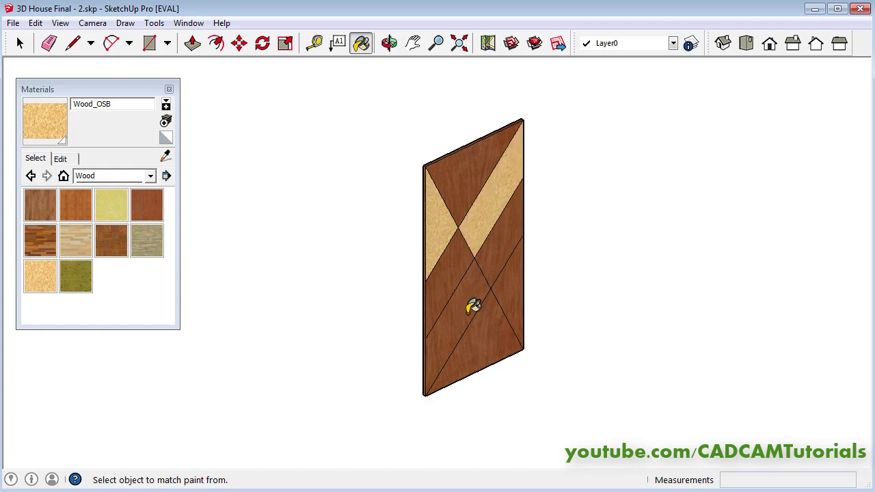
left_click(471, 306)
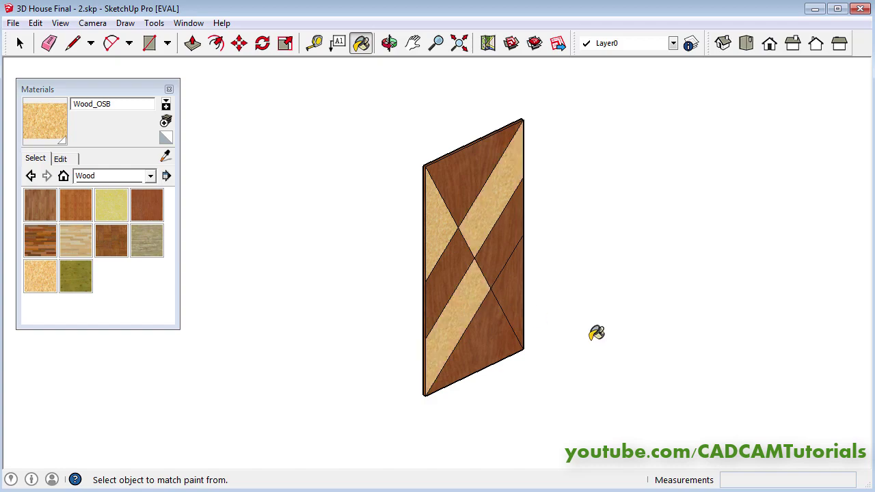
left_click(514, 287)
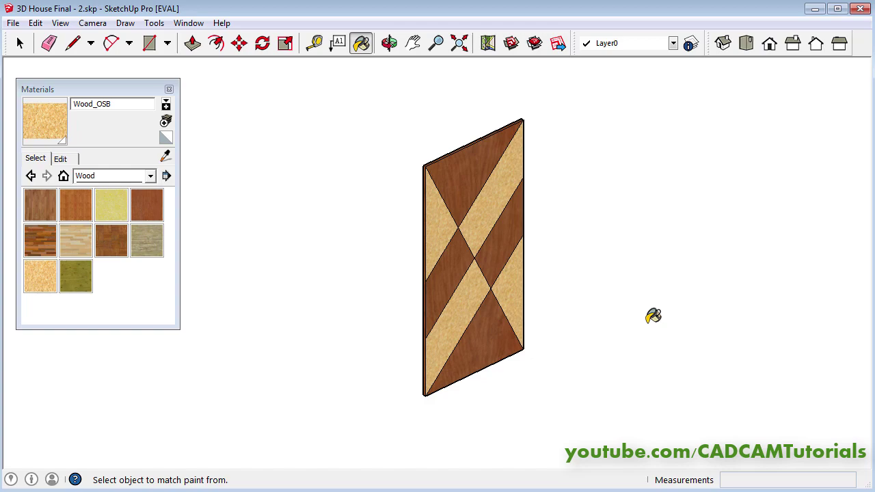
- Group all of the door panel's geometry and close the materials window
key("space")
left_click_drag(375, 94, 608, 421)
right_click(469, 230)
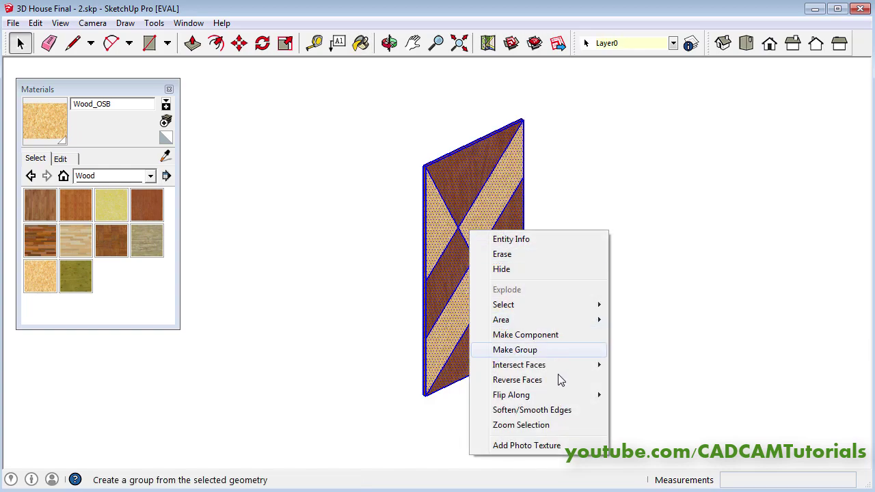
left_click(517, 351)
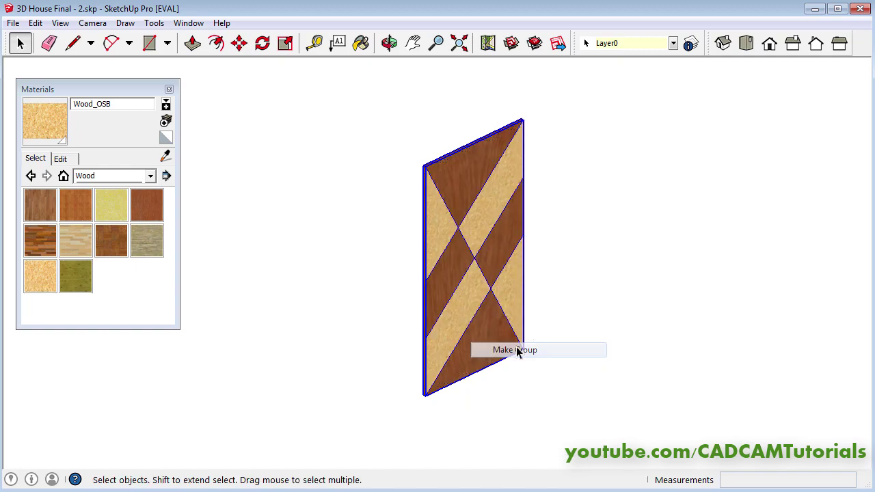
left_click(169, 90)
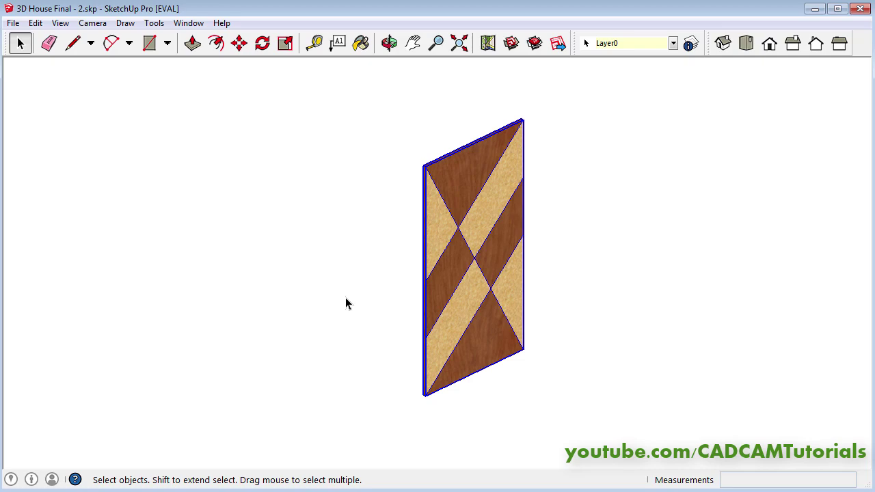
- Move the door group by its lower-left front corner onto the outer lower-left corner of the front doorway
left_click(240, 43)
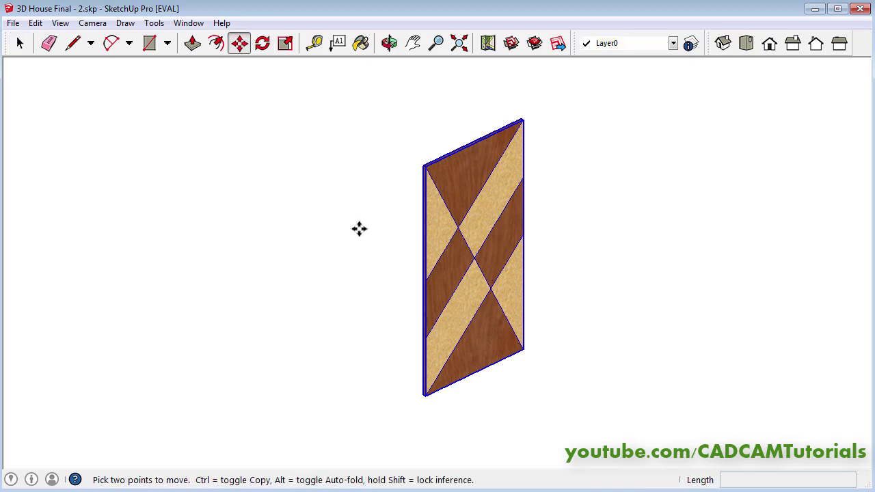
scroll(445, 414, "up", 4)
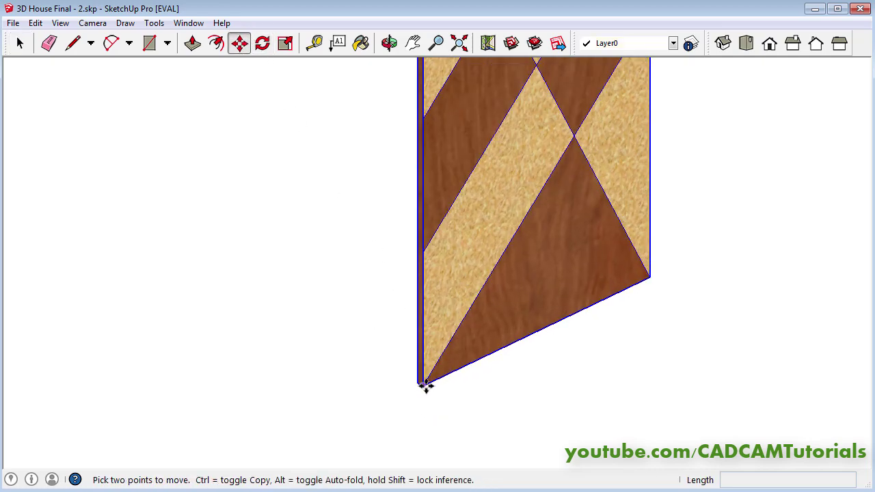
left_click(425, 386)
scroll(462, 297, "down", 8)
middle_click_drag(244, 285, 43, 127)
scroll(259, 255, "up", 8)
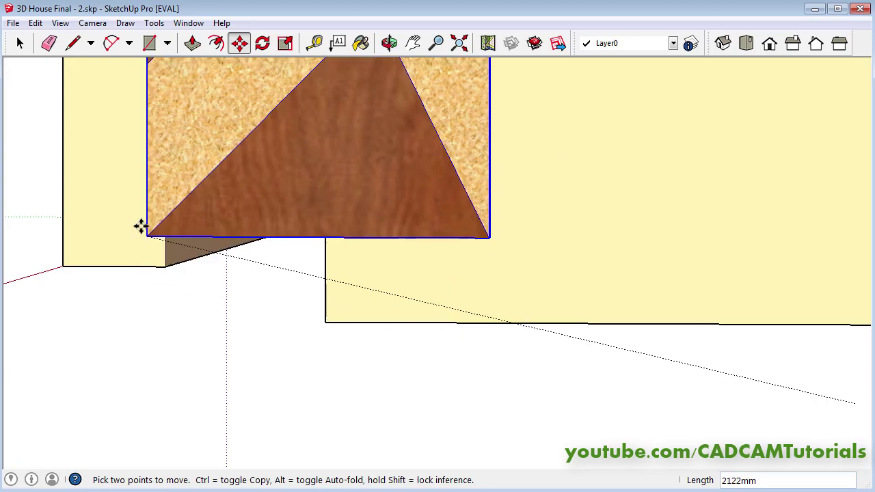
scroll(140, 227, "up", 4)
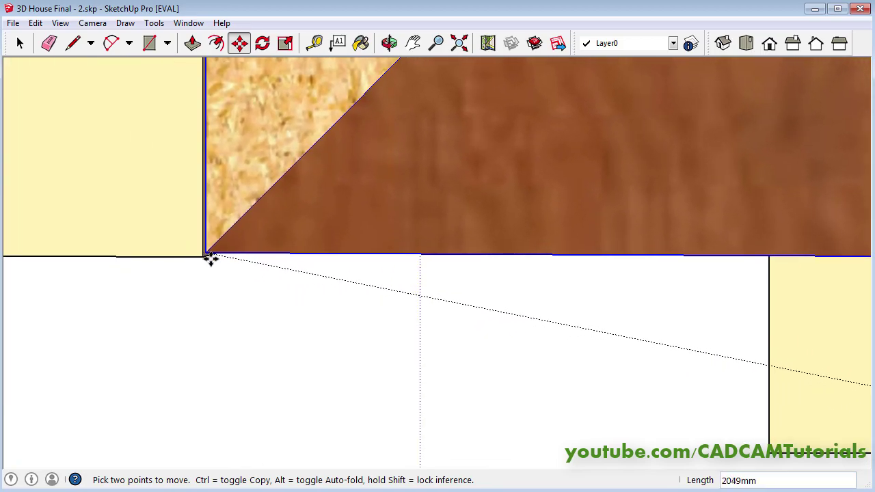
scroll(211, 258, "down", 4)
middle_click_drag(189, 279, 216, 328)
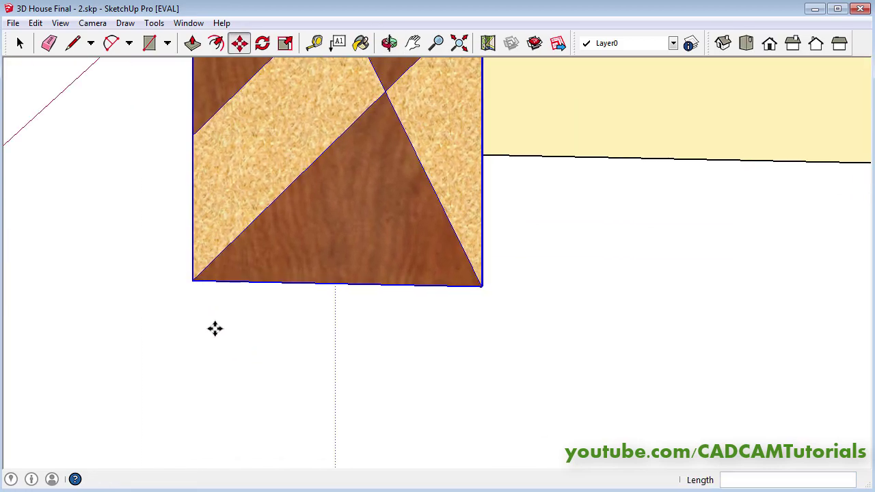
scroll(291, 359, "up", 2)
scroll(317, 399, "down", 4)
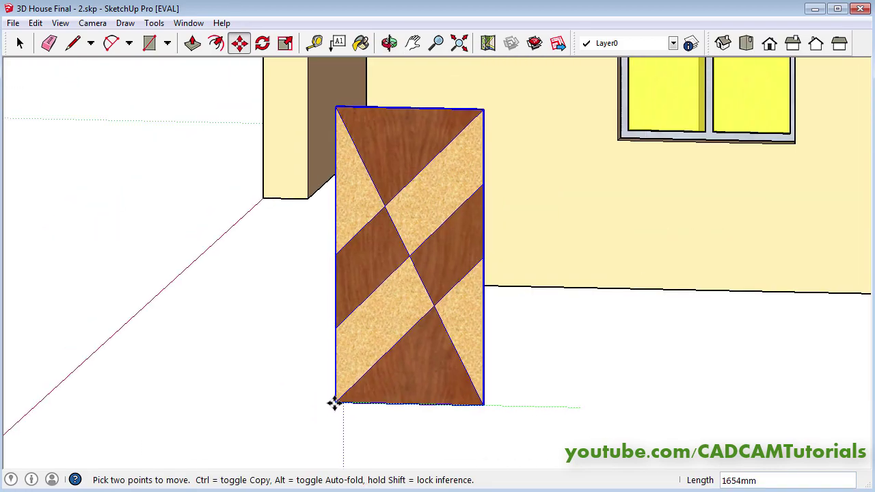
scroll(334, 404, "down", 2)
middle_click_drag(595, 364, 582, 285)
scroll(371, 413, "up", 5)
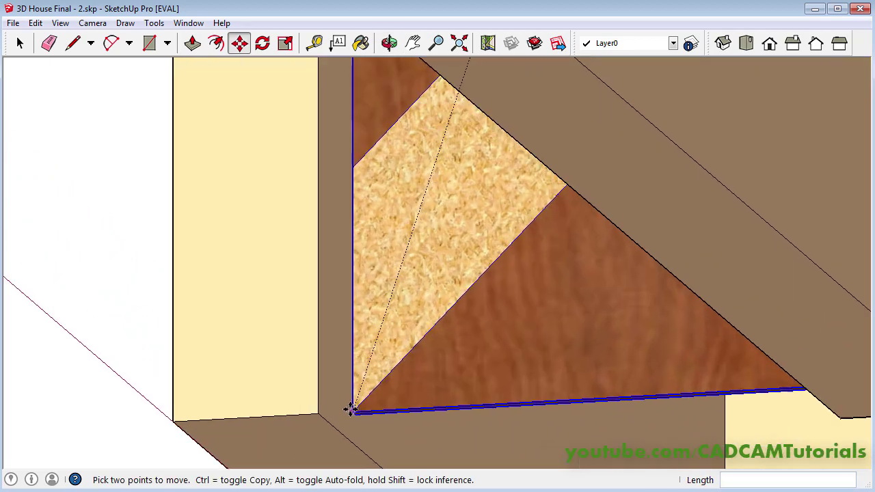
scroll(346, 410, "up", 1)
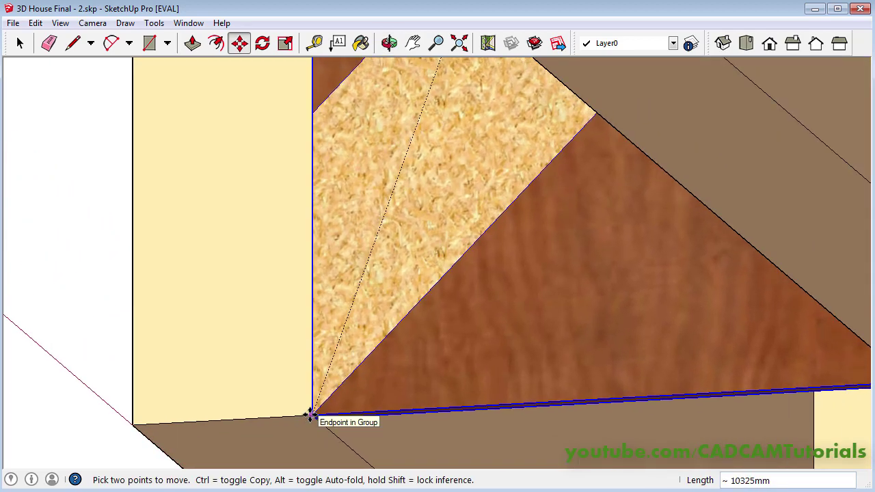
left_click(311, 415)
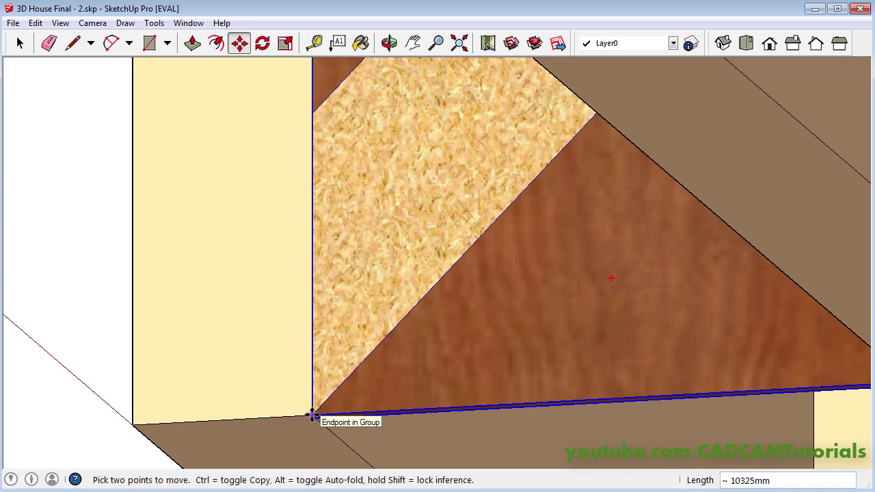
- Move the door group 100 mm inward from the outer wall face along the doorway's depth, and deselect it
left_click(311, 415)
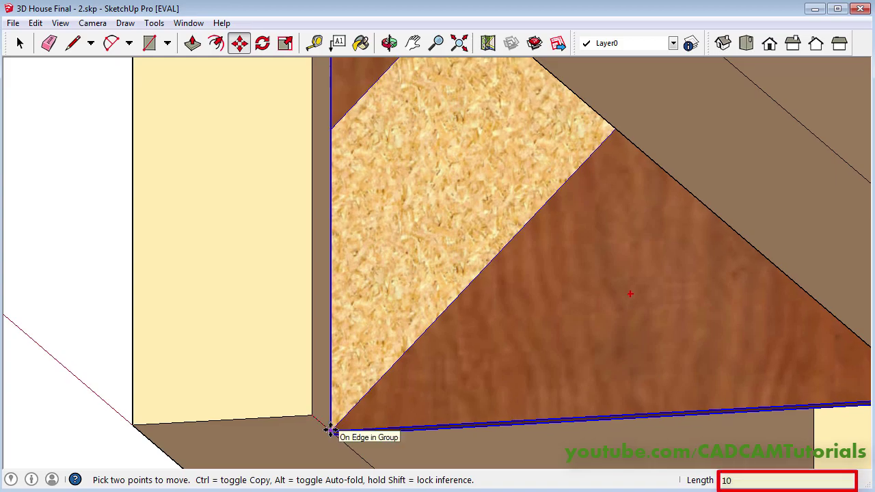
key("Return")
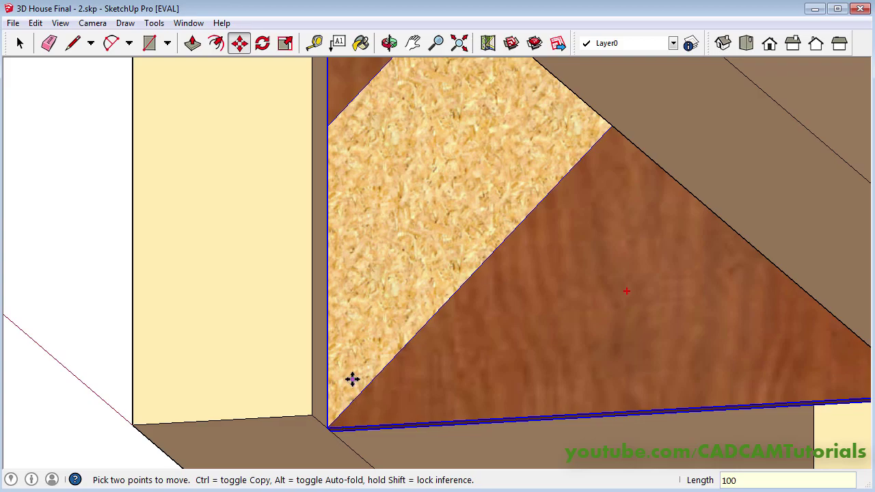
key("space")
left_click(75, 259)
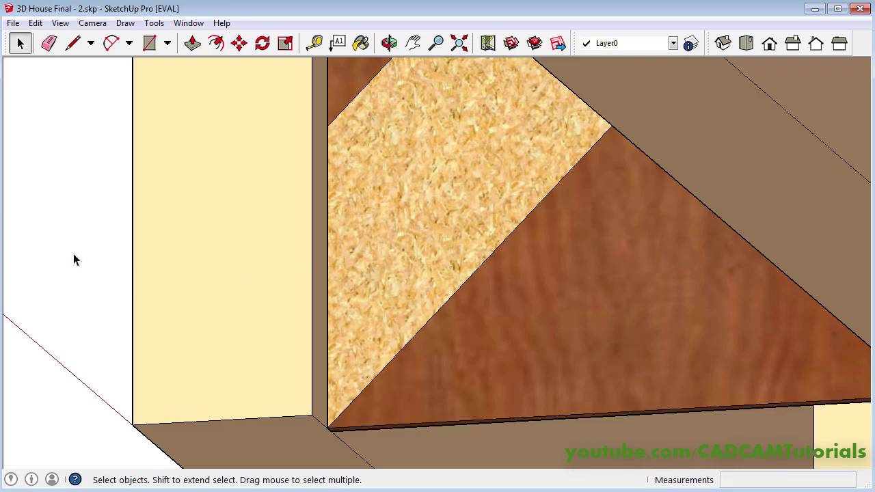
- Draw a 2000 x 900 mm rectangle filling the interior doorway in the long wall of the room beside the front door
left_click(459, 43)
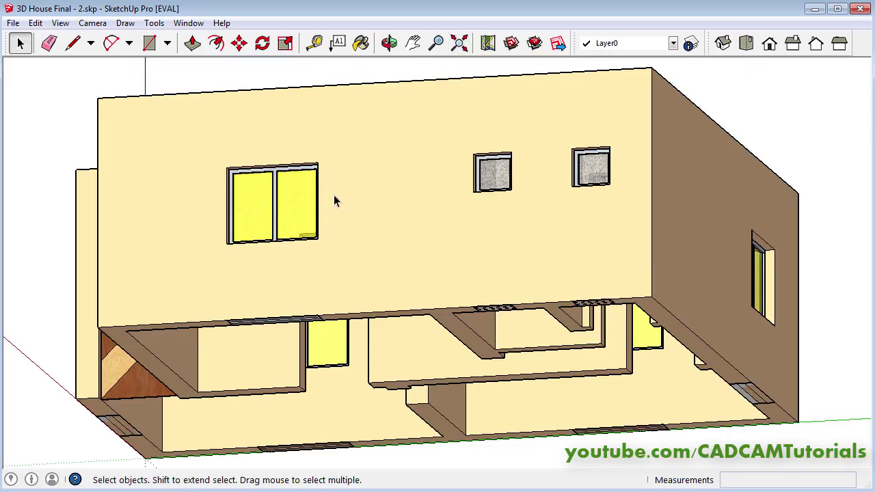
middle_click_drag(371, 181, 656, 345)
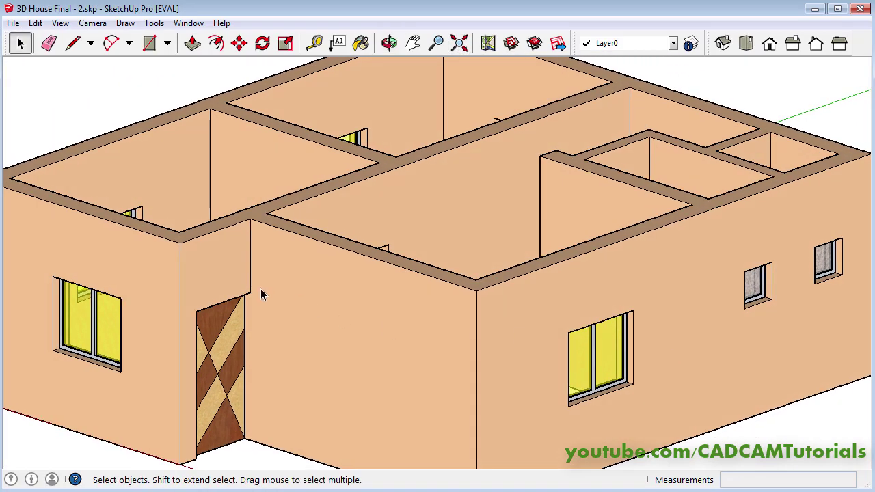
scroll(262, 298, "up", 5)
scroll(347, 133, "down", 5)
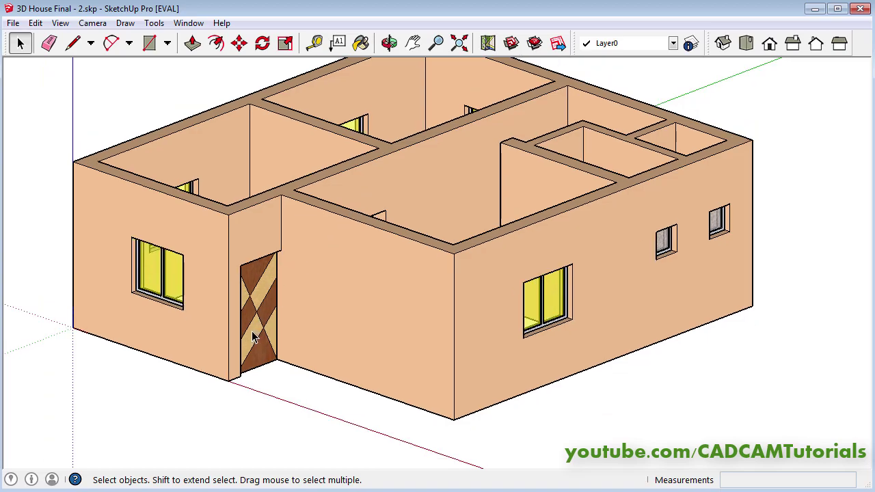
scroll(253, 336, "up", 2)
scroll(311, 364, "down", 3)
middle_click_drag(268, 352, 232, 387)
scroll(386, 290, "up", 3)
scroll(386, 290, "up", 2)
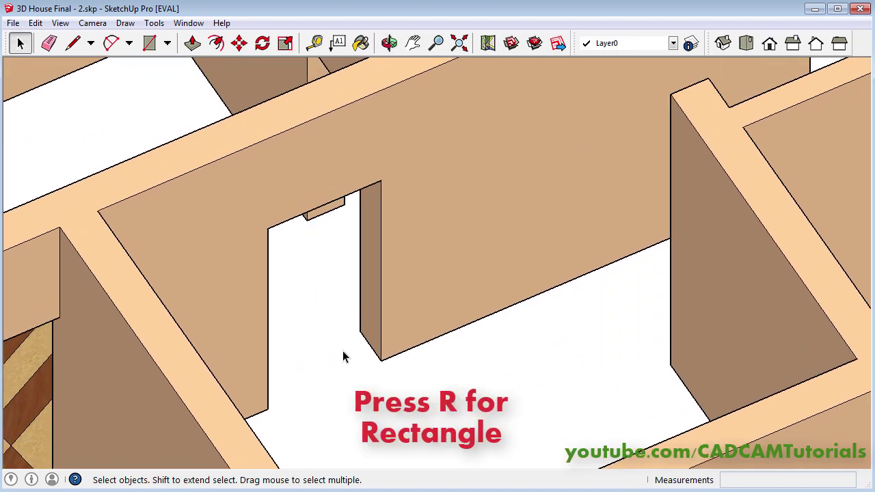
key("r")
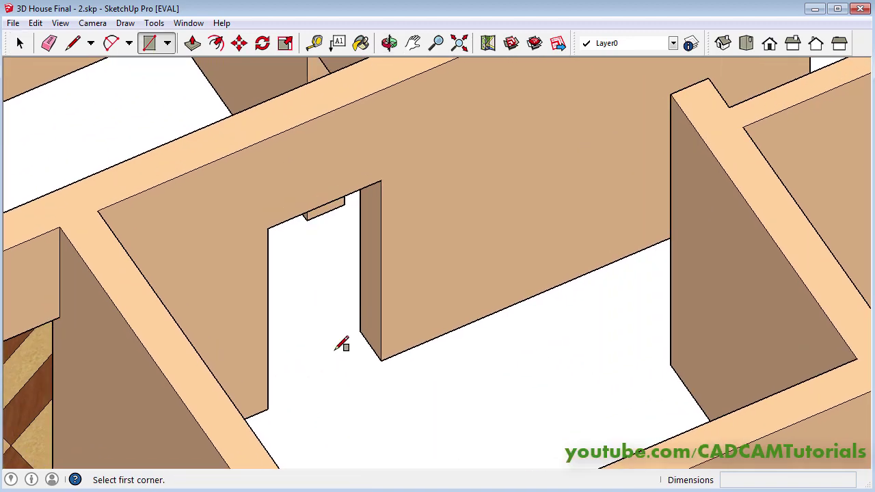
left_click(268, 409)
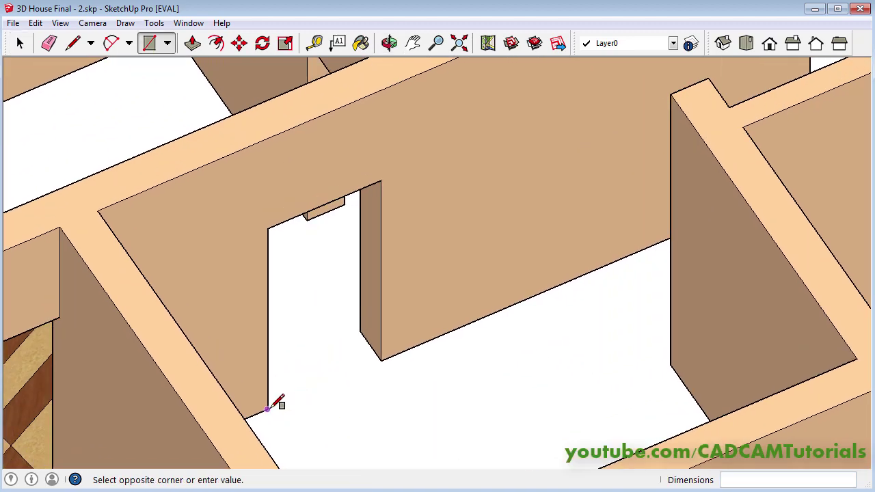
left_click(381, 180)
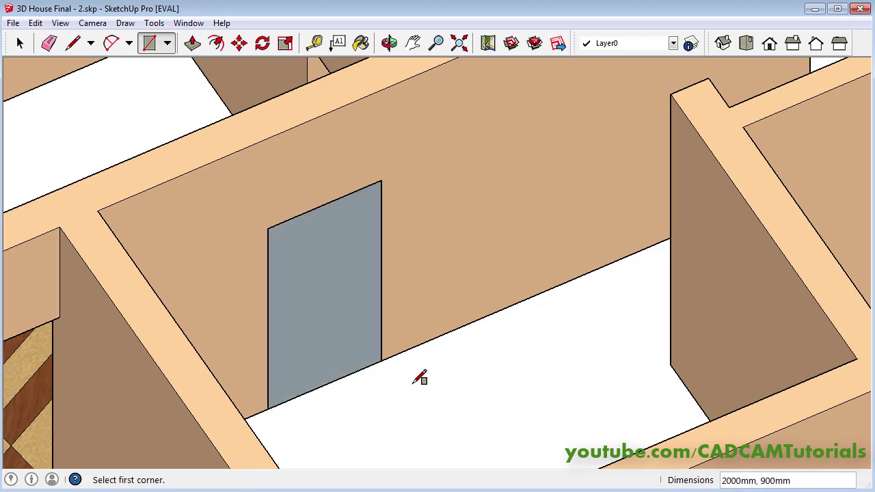
- Reverse the doorway rectangle's face so that its front side points into the room
key("space")
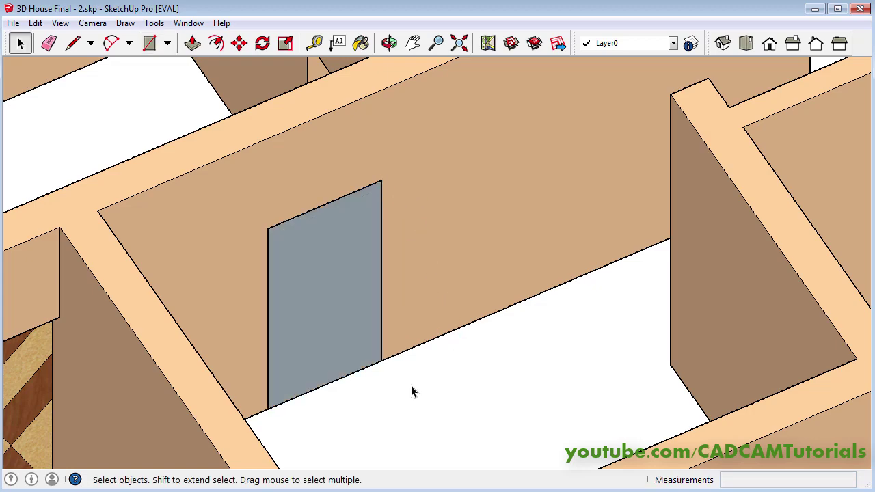
left_click(327, 305)
right_click(326, 265)
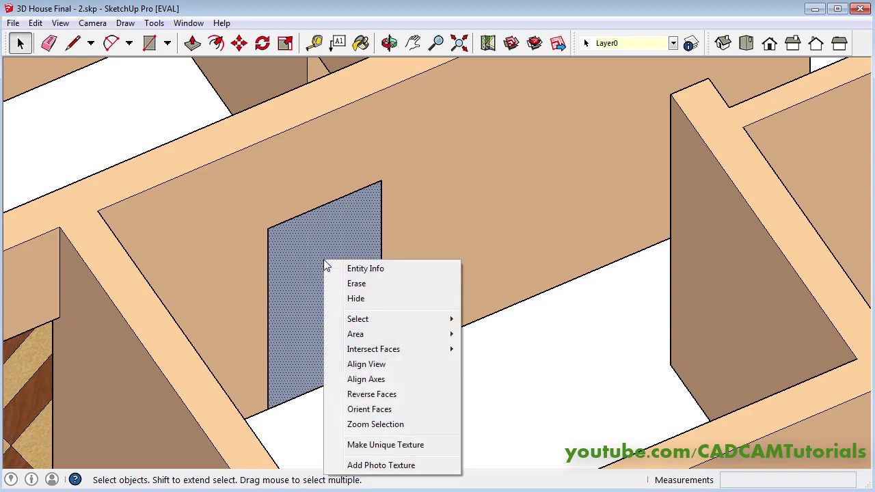
left_click(380, 395)
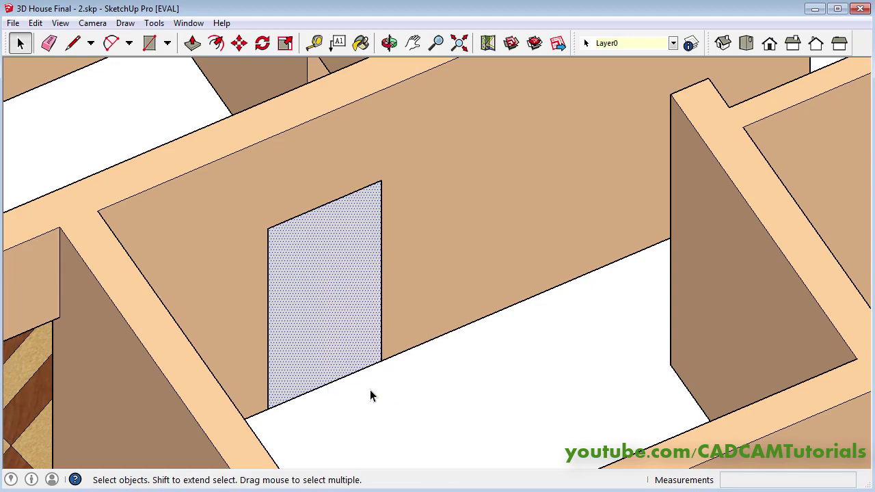
- Move the rectangular door face out of the doorway to the open area outside the house's side wall, and deselect it
left_click(239, 43)
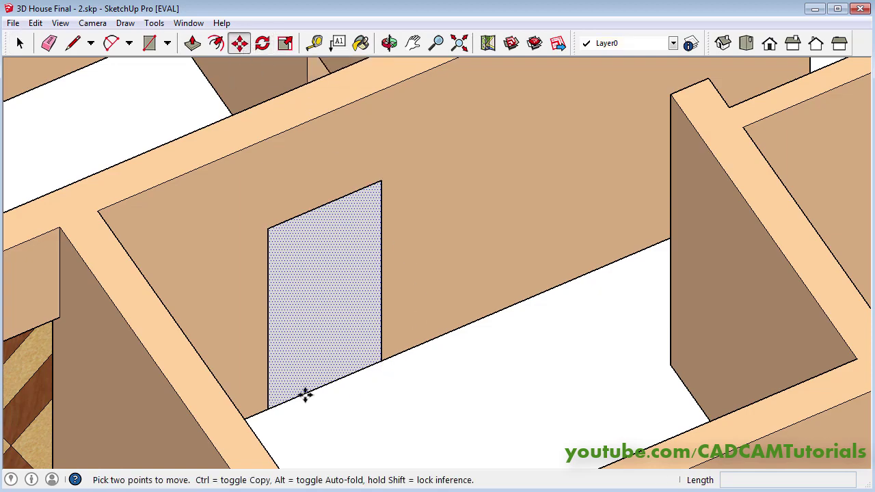
left_click(267, 410)
scroll(221, 180, "down", 5)
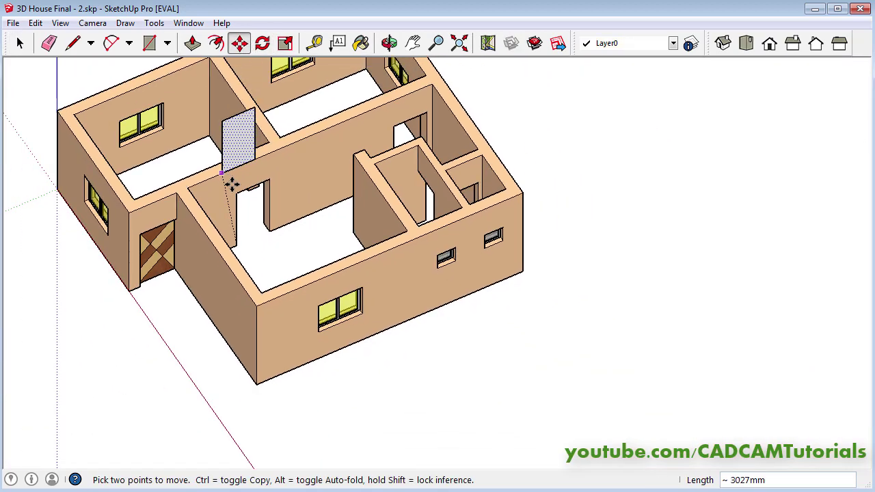
left_click(456, 443)
middle_click_drag(465, 430, 562, 353)
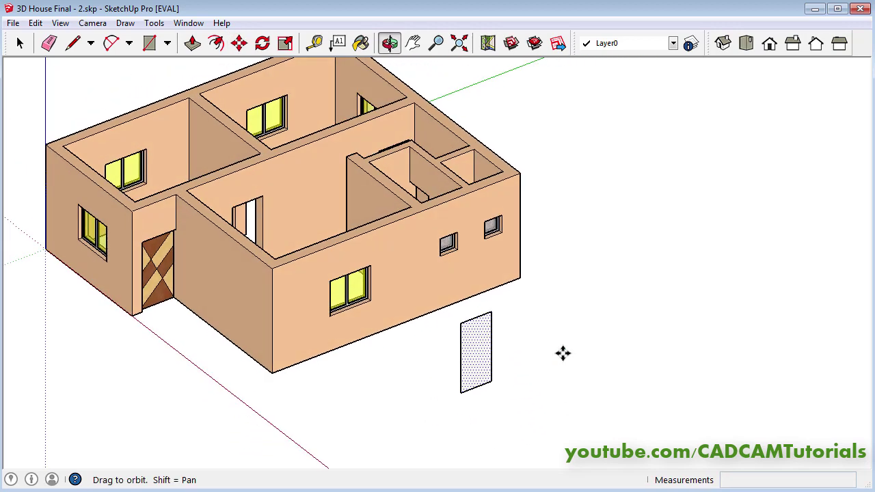
scroll(520, 390, "up", 6)
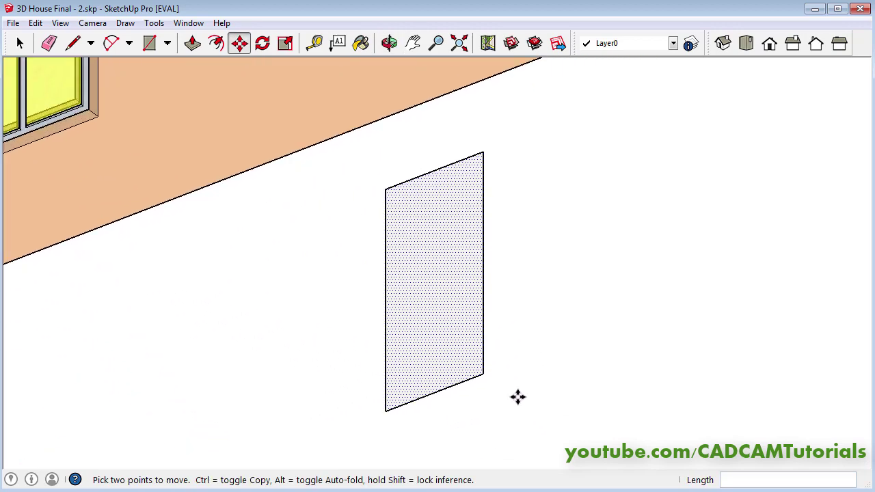
key("space")
left_click(532, 294)
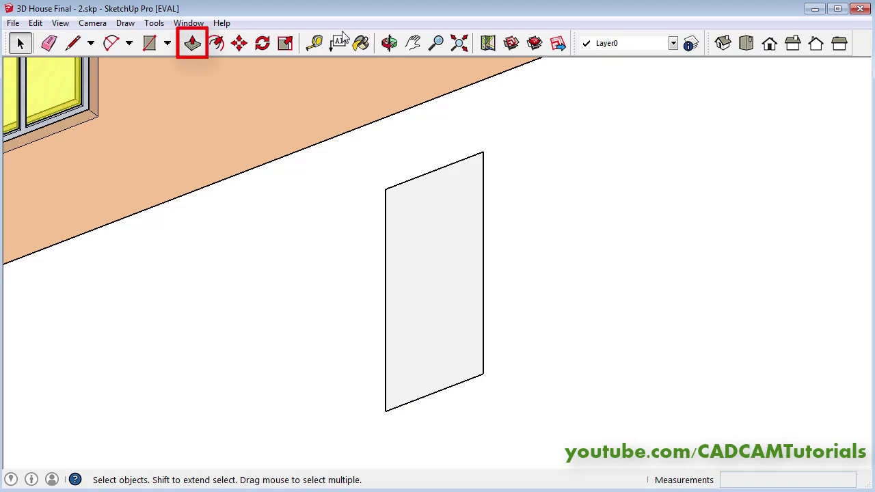
- Push/Pull the door face outward 25 mm to give the door panel its thickness
left_click(192, 43)
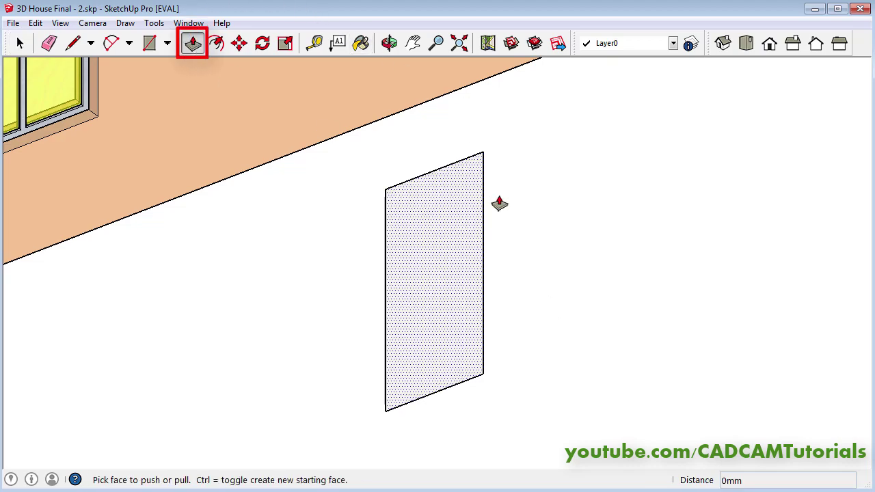
left_click(449, 257)
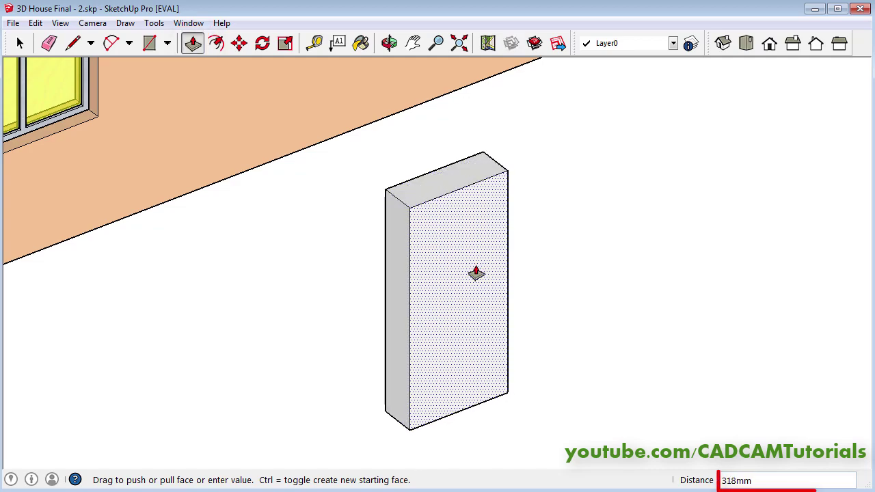
type("25")
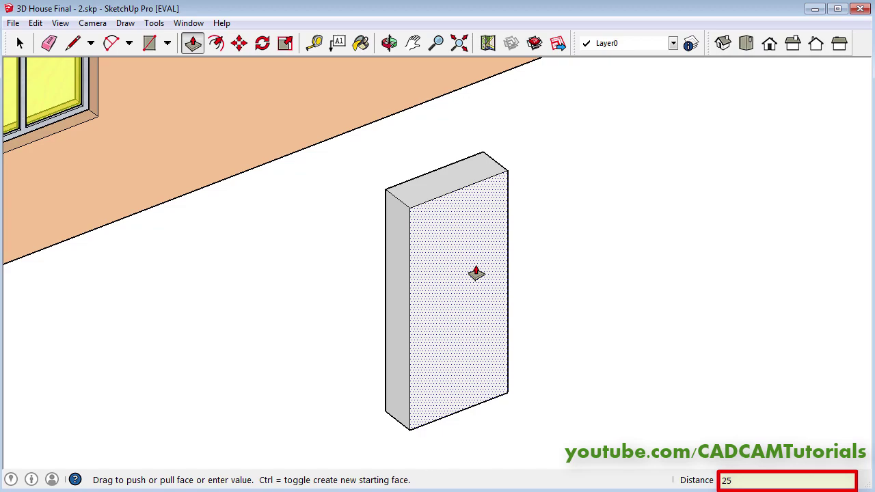
key("Return")
key("space")
- Draw a full-height 2000 mm vertical line on the door panel's front face, marking off a narrow strip along its left edge
scroll(520, 346, "up", 3)
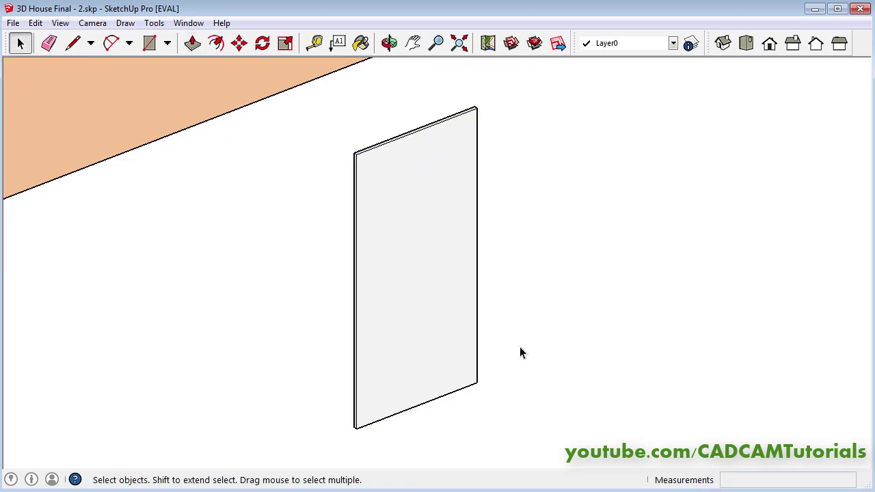
left_click(72, 43)
scroll(383, 140, "up", 2)
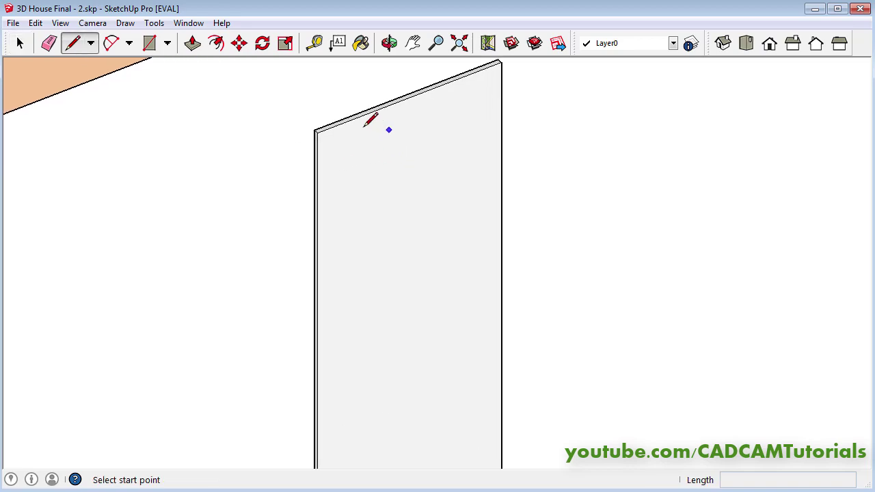
left_click(355, 118)
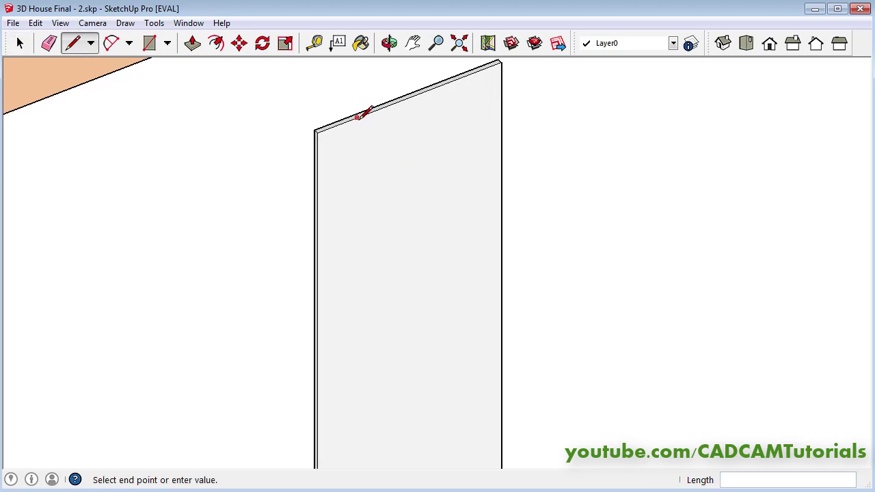
scroll(356, 137, "down", 3)
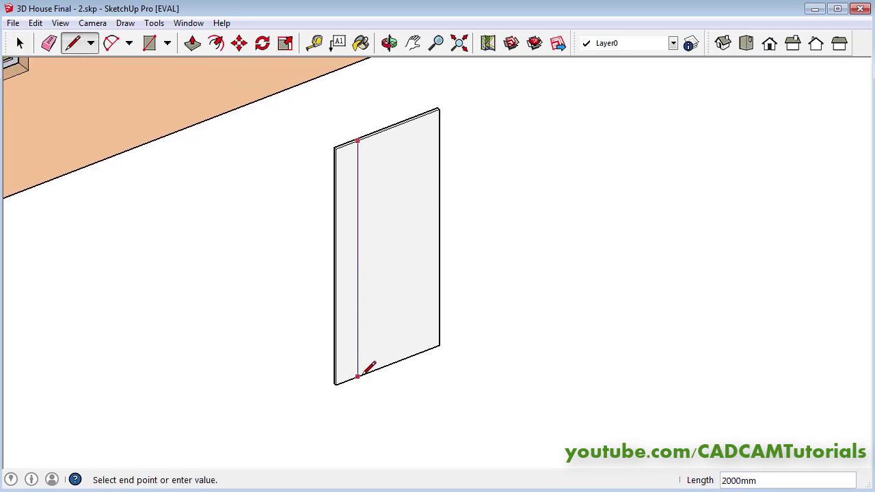
left_click(358, 376)
- Draw a matching 2000 mm vertical line on the panel's back face, near the left edge as seen from behind
middle_click_drag(170, 301, 414, 200)
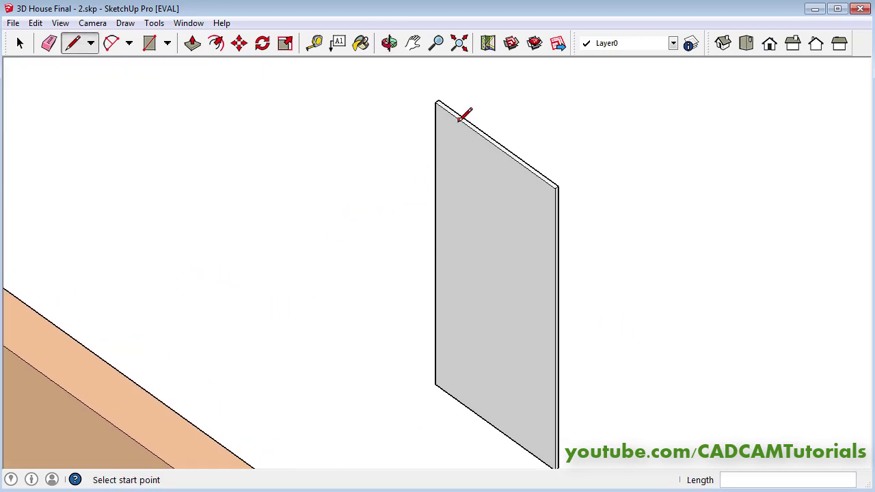
scroll(460, 119, "up", 2)
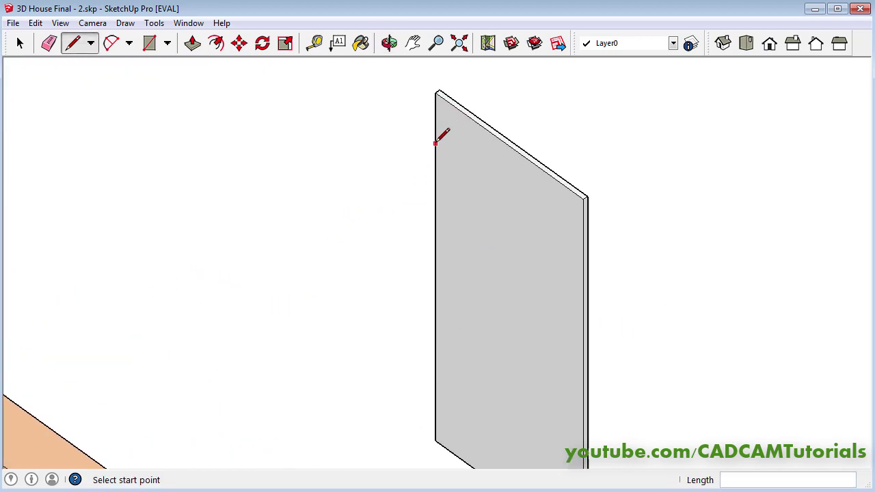
left_click(467, 116)
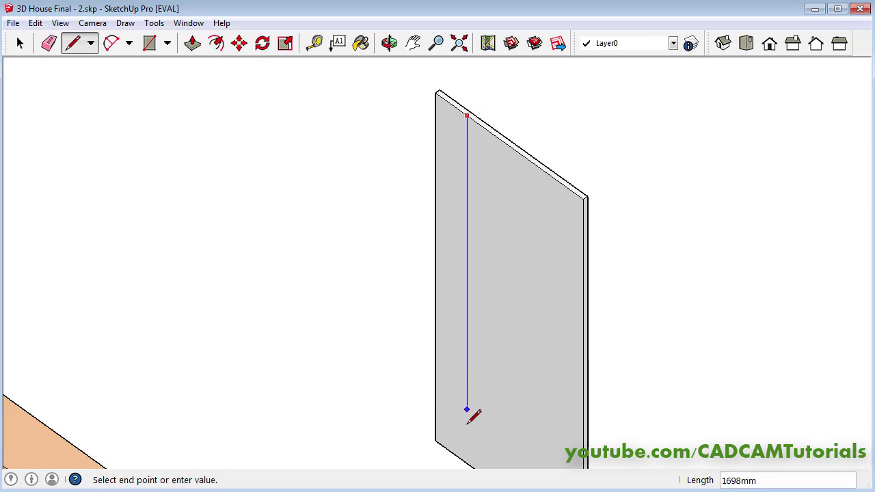
left_click(467, 462)
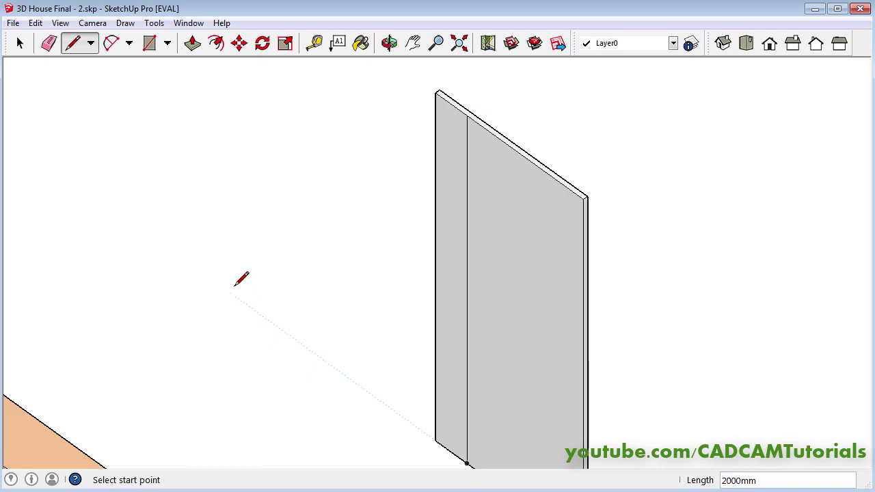
scroll(296, 132, "down", 3)
scroll(440, 198, "down", 2)
key("space")
- Select the whole door panel, paint it with Wood_Cherry_Original, and deselect it
middle_click_drag(438, 244, 97, 253)
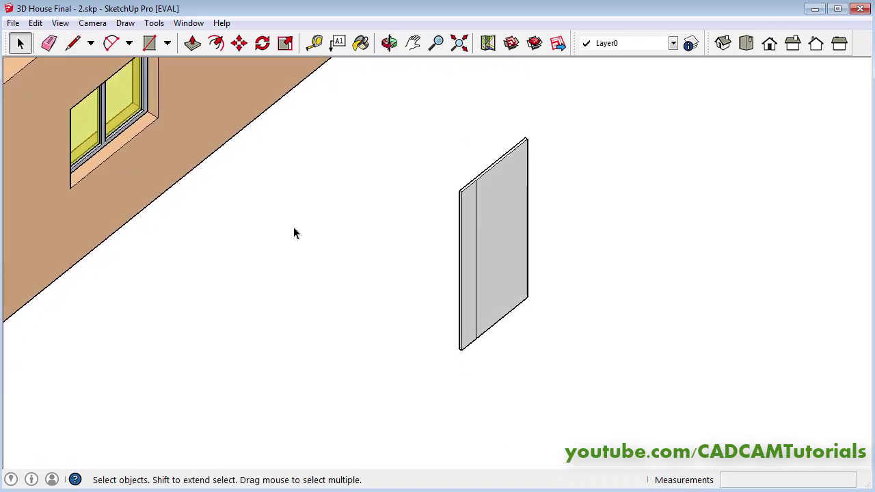
left_click_drag(477, 196, 603, 376)
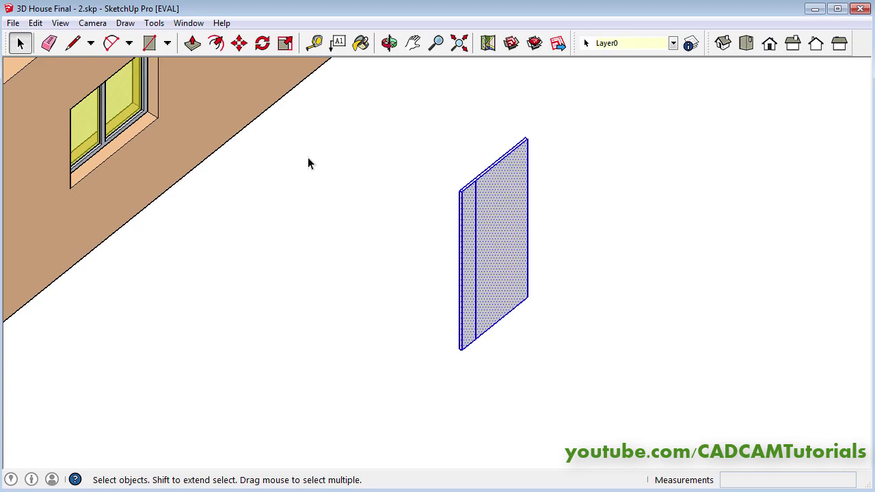
left_click(361, 45)
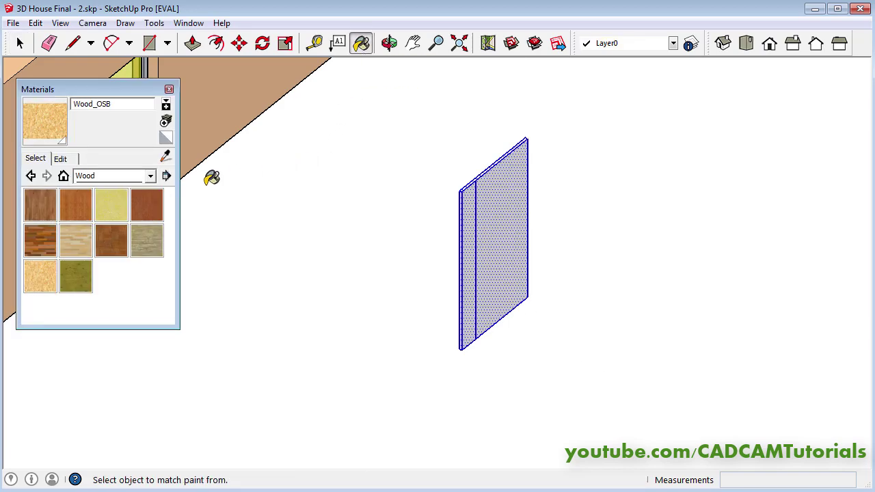
left_click(152, 209)
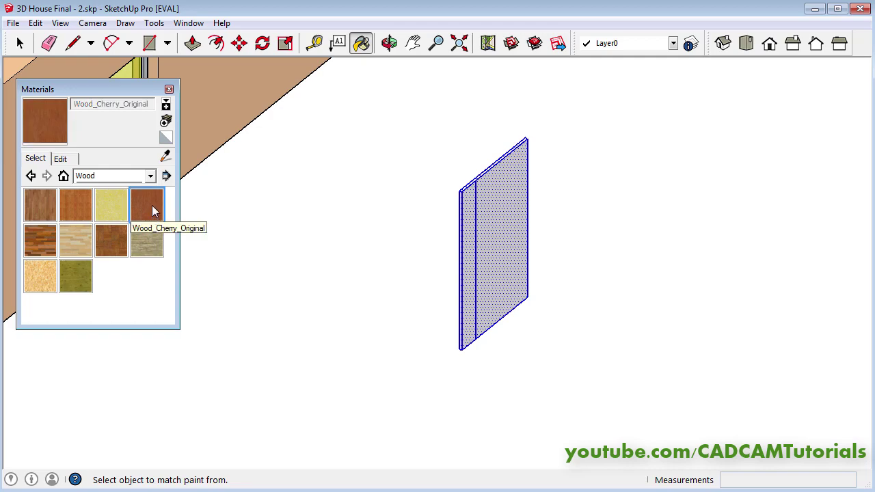
left_click(501, 217)
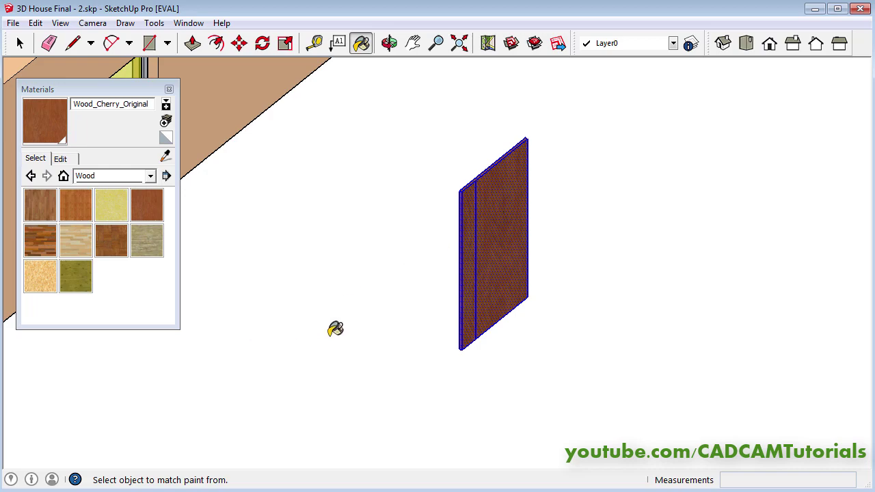
key("space")
left_click(350, 262)
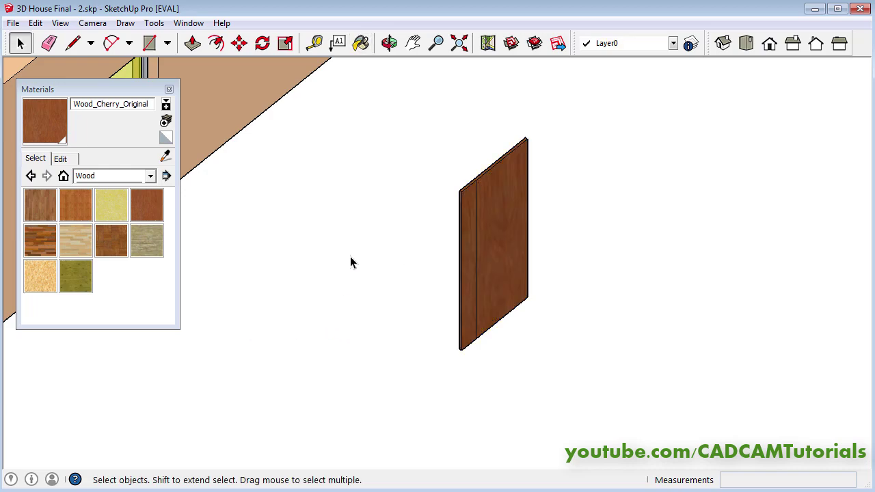
- Paint the narrow vertical strip on the door panel's back face with Wood_Floor_Dark
left_click(34, 240)
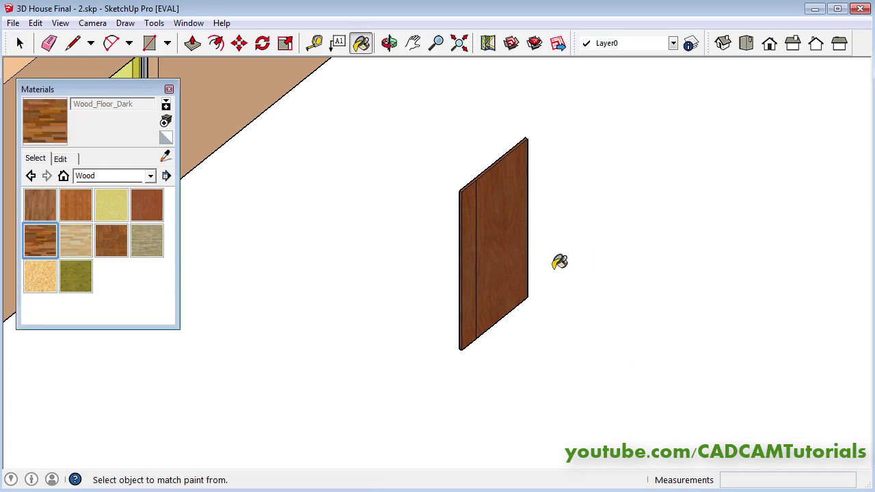
mouse_move(434, 303)
middle_mouse_down()
mouse_move(750, 215)
mouse_move(755, 236)
middle_mouse_up()
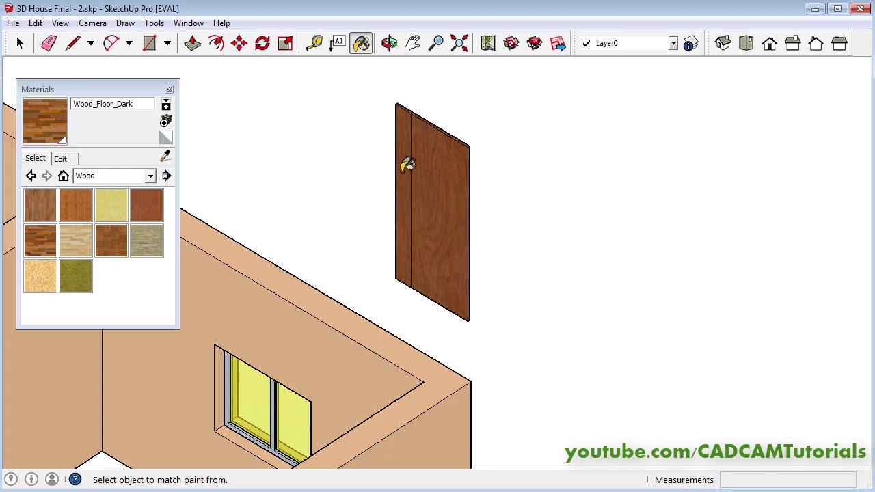
left_click(405, 169)
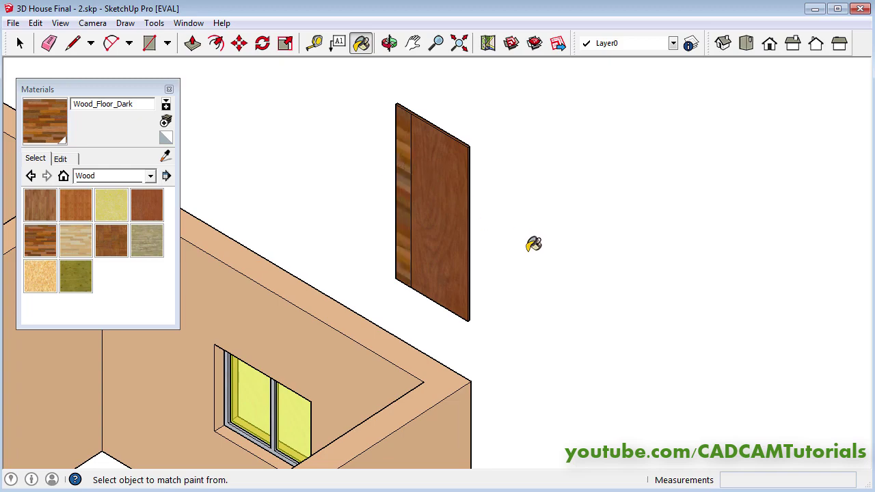
- Close the Materials palette, select the whole painted door panel, and make it a group
key("space")
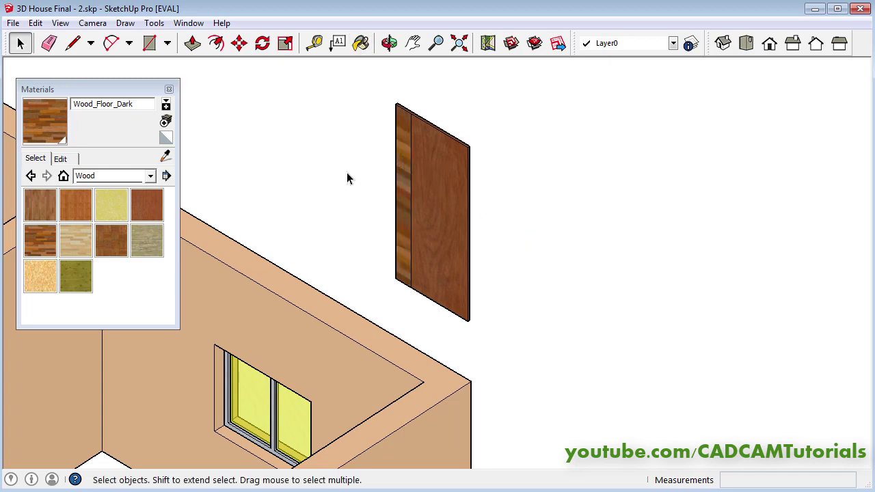
left_click(169, 91)
scroll(370, 218, "down", 5)
middle_click_drag(405, 271, 123, 253)
left_click_drag(512, 245, 564, 325)
right_click(509, 237)
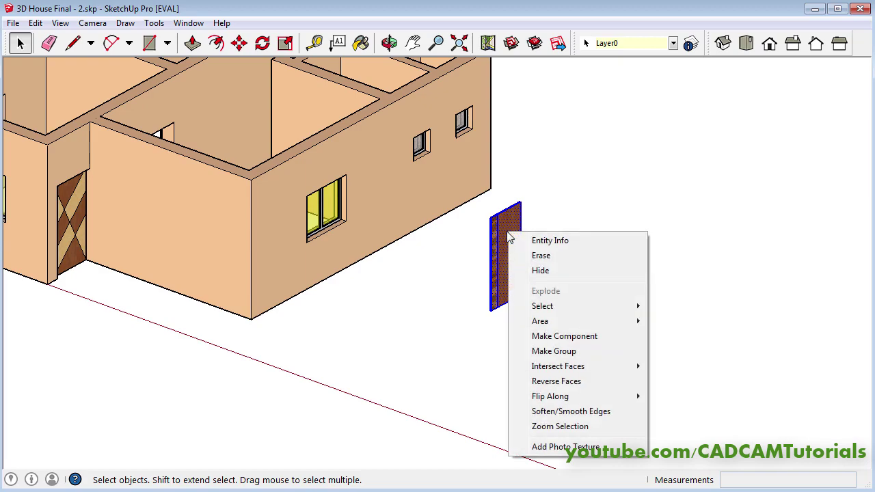
left_click(576, 350)
- Move the door group by its bottom corner from outside the house into the doorway of the large room beside the two small rooms
scroll(574, 244, "up", 5)
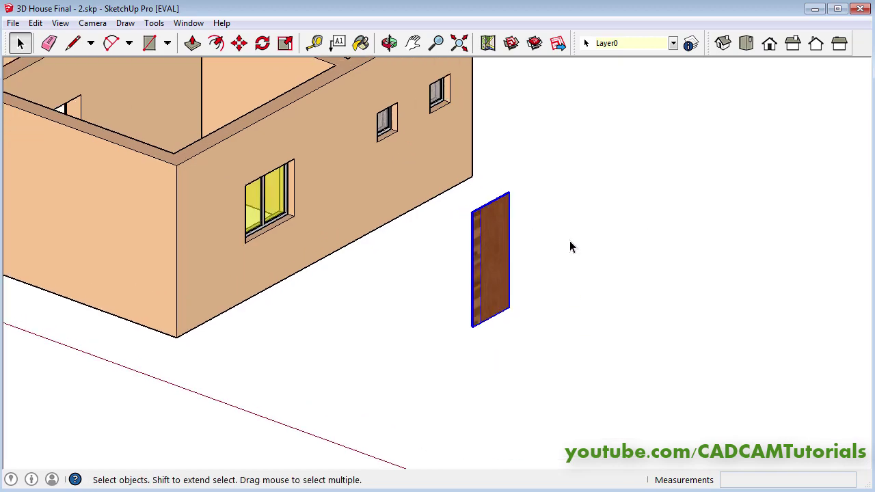
left_click(238, 44)
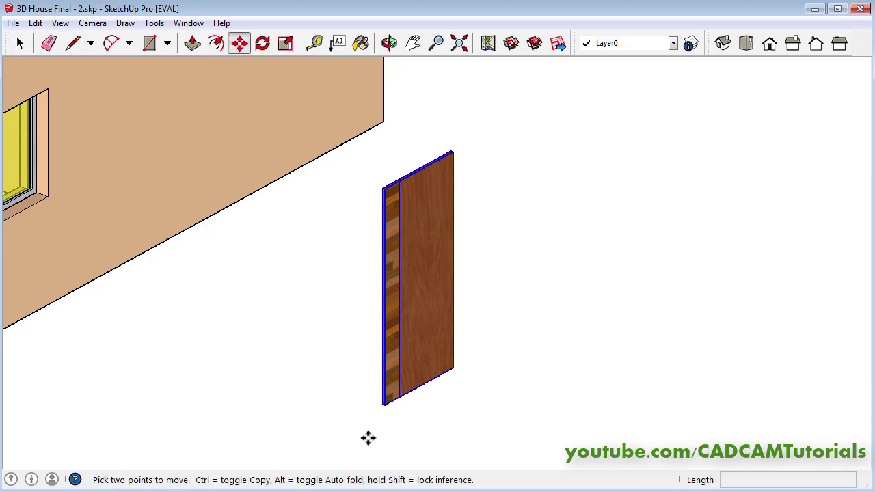
scroll(385, 390, "up", 10)
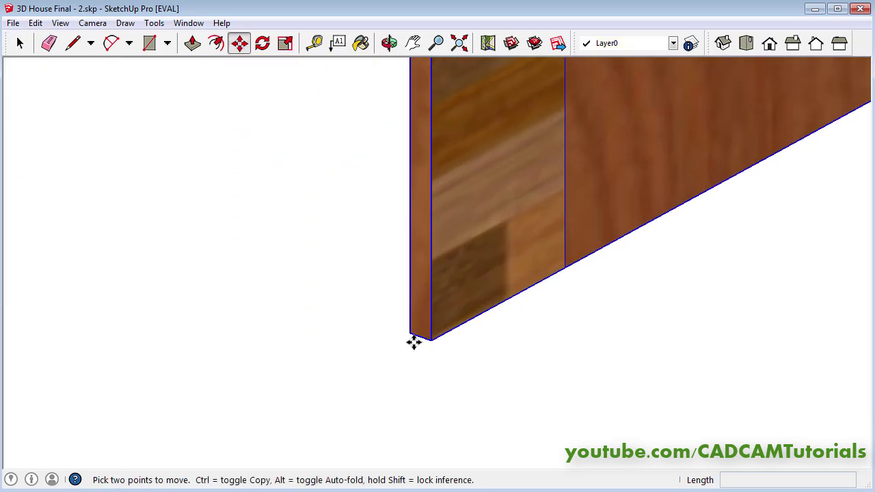
left_click(418, 337)
scroll(427, 342, "down", 8)
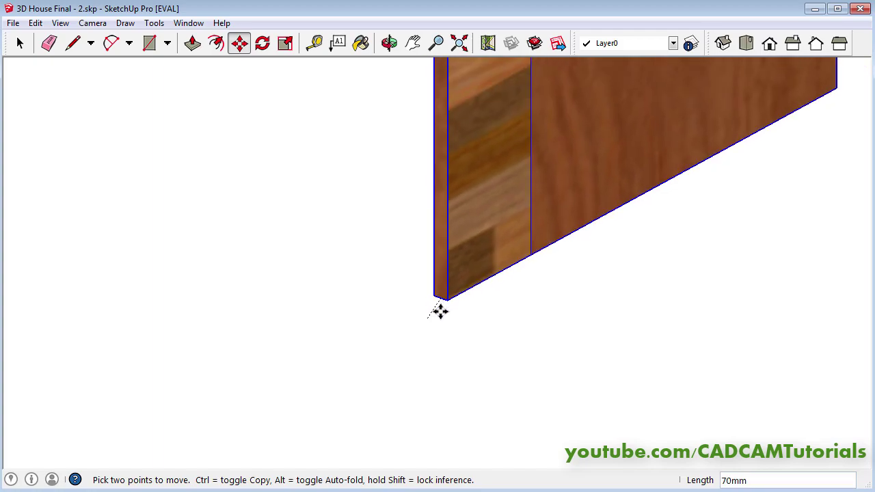
scroll(440, 380, "down", 5)
middle_click_drag(351, 225, 322, 211)
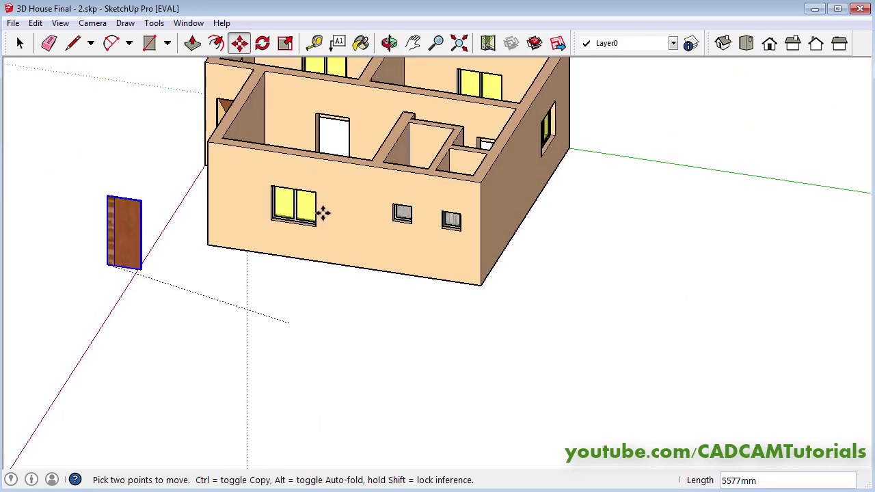
scroll(322, 212, "up", 3)
scroll(389, 106, "up", 6)
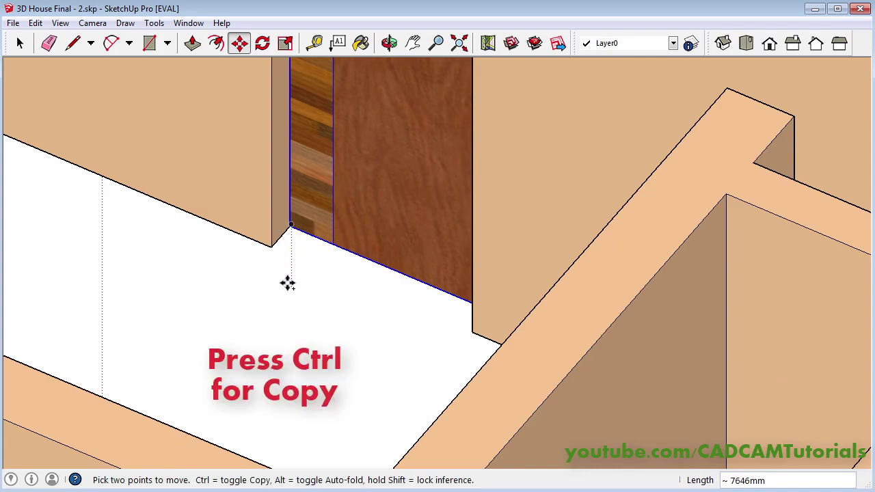
- Copy the door from the large room's doorway to the matching doorway at the far end of the same wall, snapping wall corner to corner
left_click(273, 247)
key("ctrl")
scroll(144, 176, "down", 5)
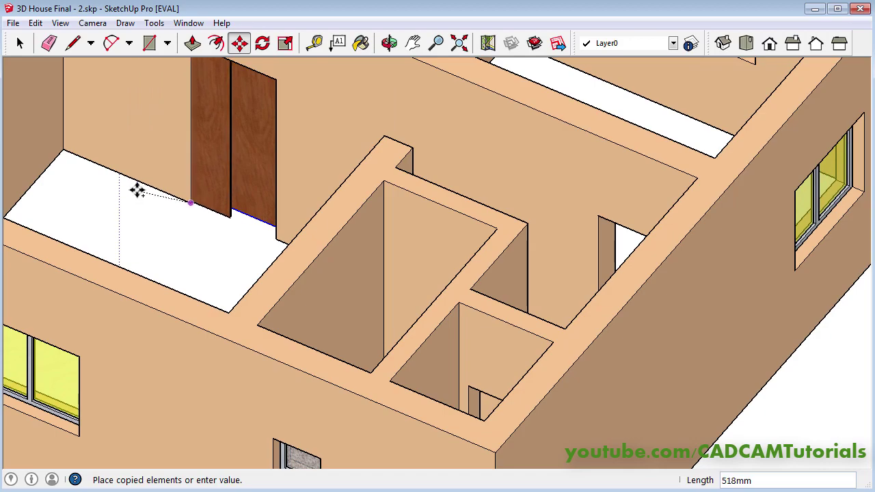
middle_click_drag(136, 189, 448, 316)
scroll(547, 305, "up", 6)
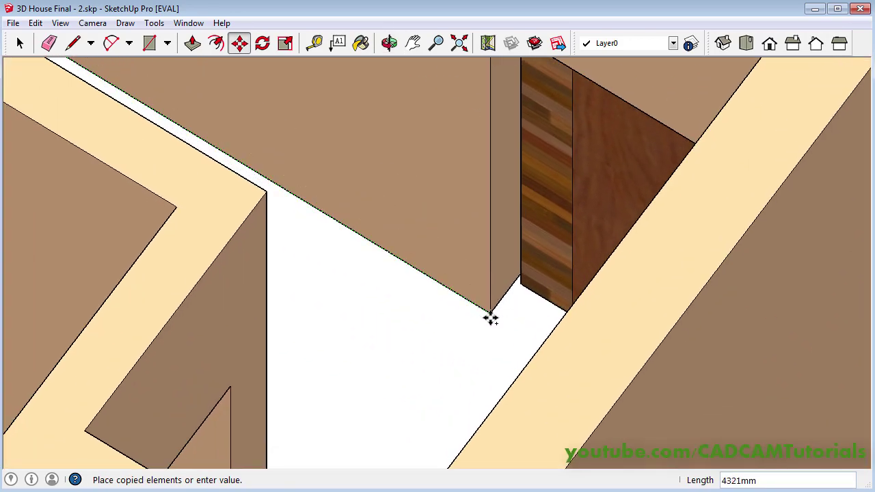
left_click(489, 311)
- Make another copy of the door and place it outside the house, about 4686 mm away
scroll(398, 287, "down", 6)
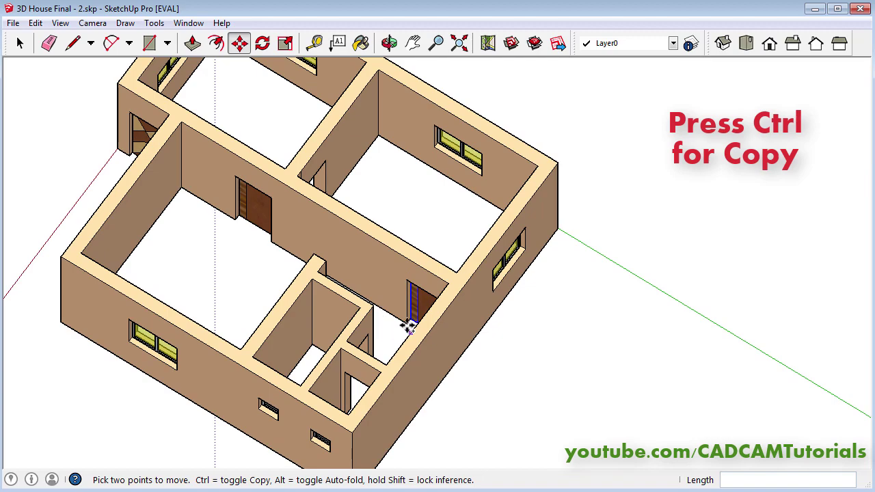
left_click(408, 324)
key("ctrl")
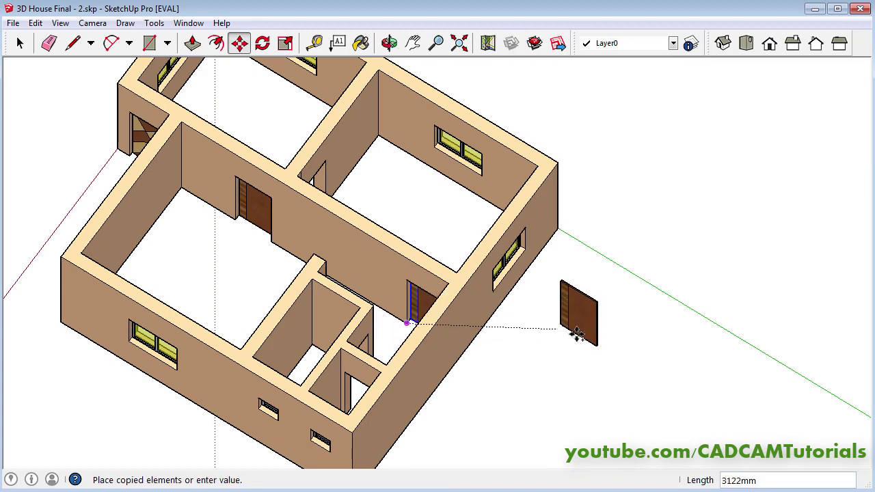
left_click(628, 347)
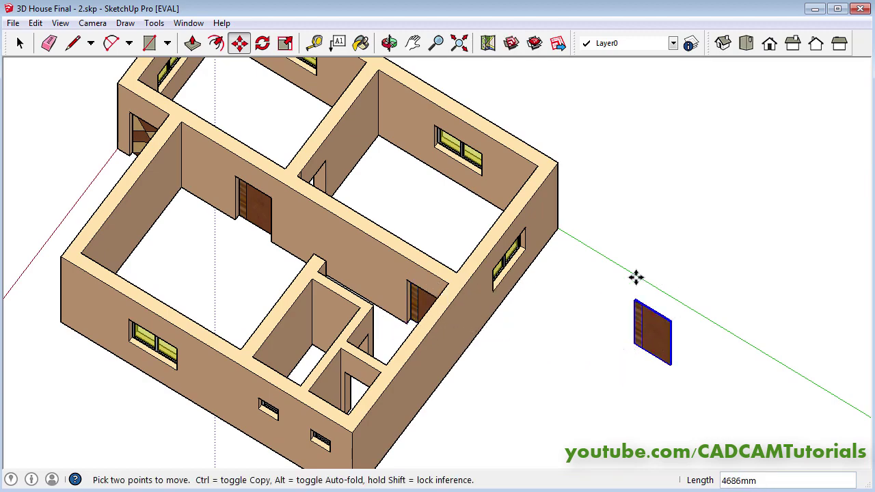
- Rotate the door copy outside the house a quarter turn about its vertical centre axis, perpendicular to its original direction
middle_click_drag(492, 312, 397, 216)
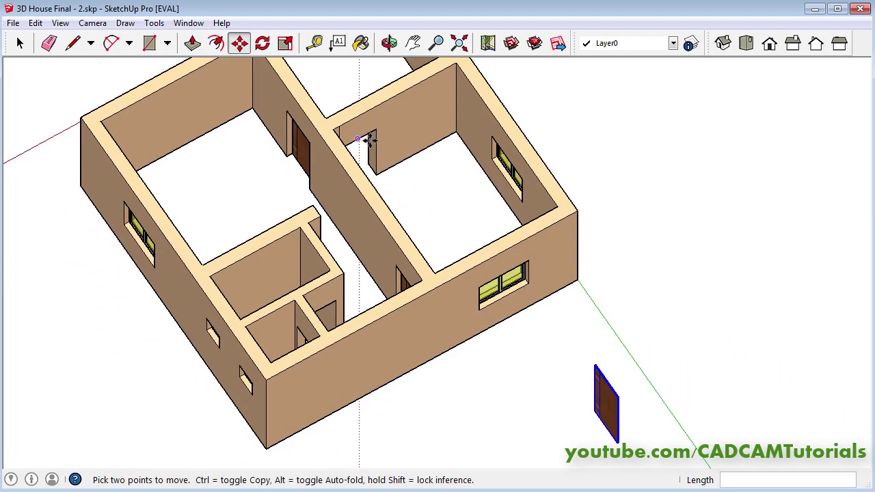
scroll(599, 416, "up", 4)
middle_click_drag(599, 416, 644, 400)
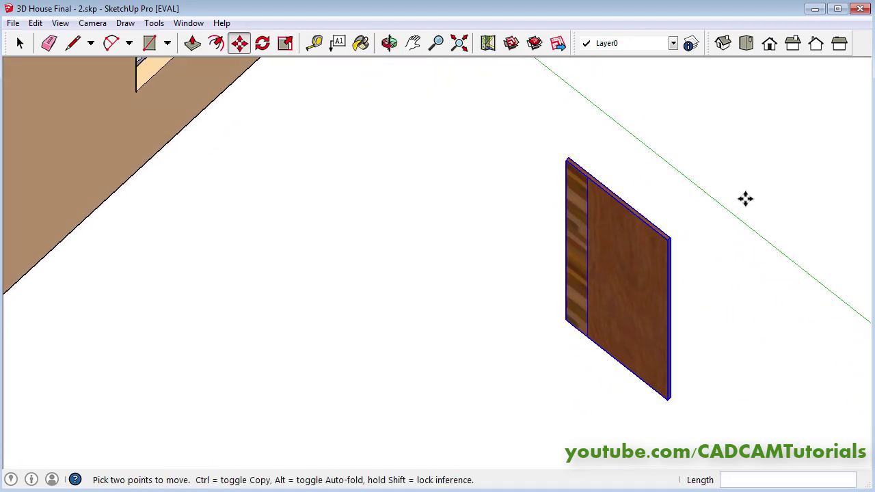
scroll(680, 197, "up", 1)
scroll(681, 196, "up", 1)
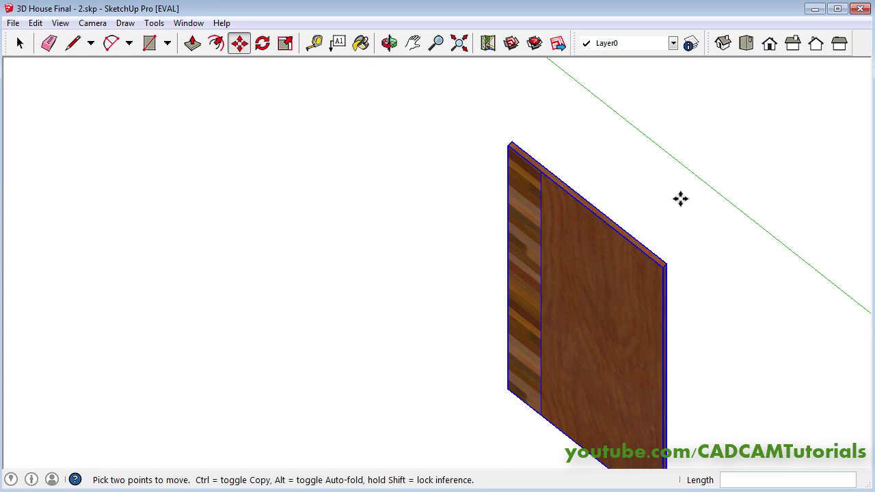
scroll(674, 193, "up", 1)
scroll(575, 95, "up", 1)
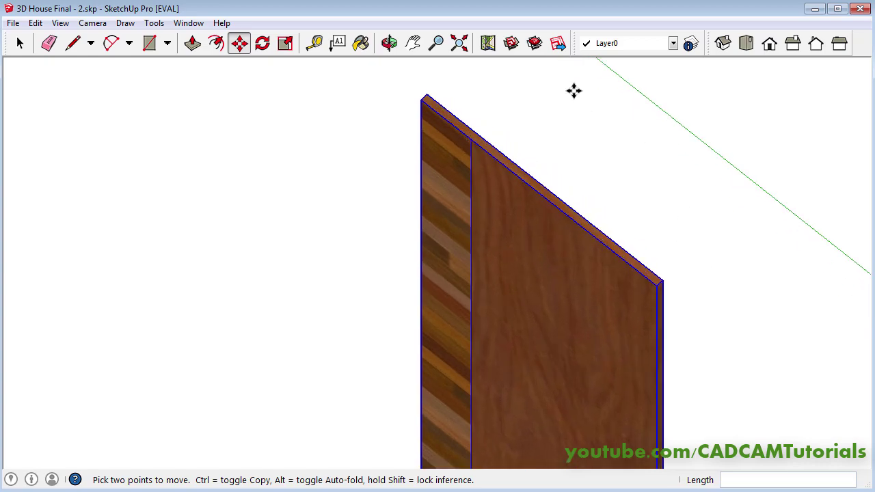
scroll(576, 109, "up", 1)
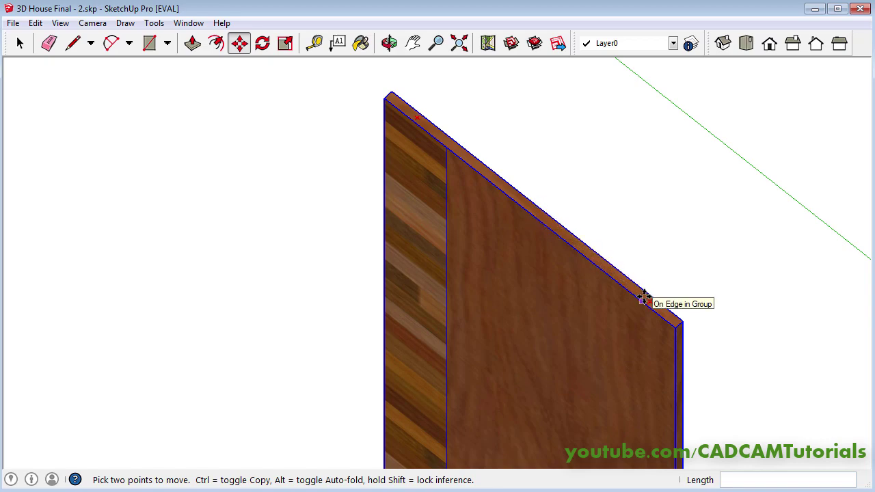
key("q")
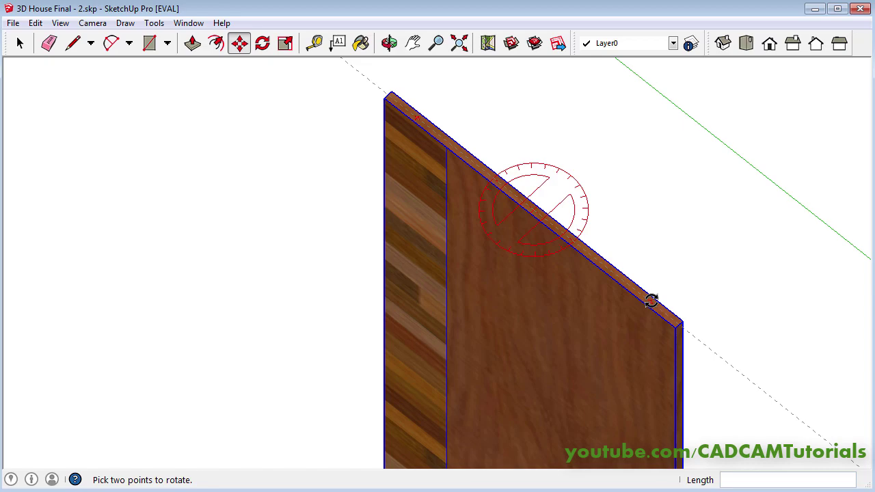
left_click(651, 301)
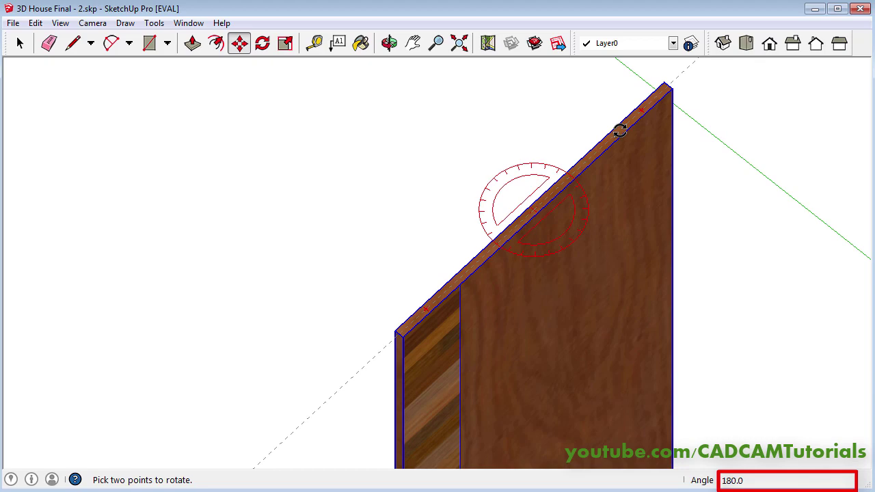
left_click(620, 130)
- Move the rotated door by its bottom corner into the empty doorway in the cross wall between the two adjoining rooms
key("m")
scroll(419, 152, "down", 3)
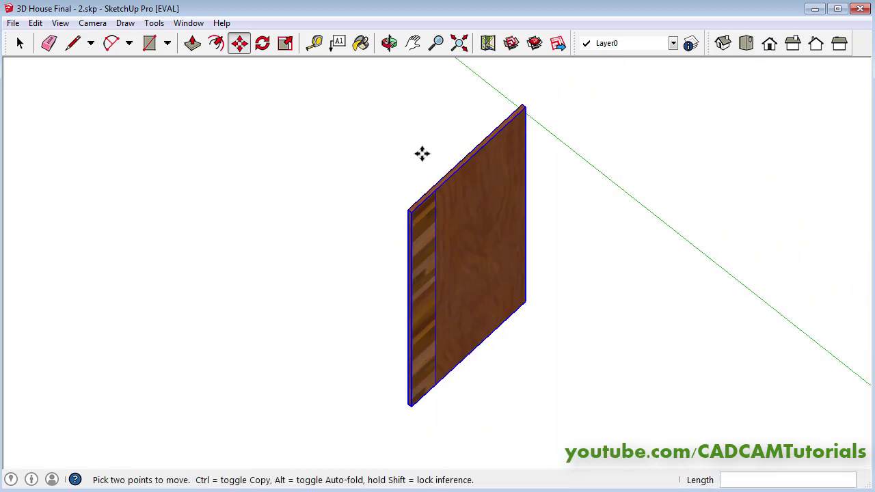
scroll(419, 348, "up", 5)
scroll(415, 352, "up", 2)
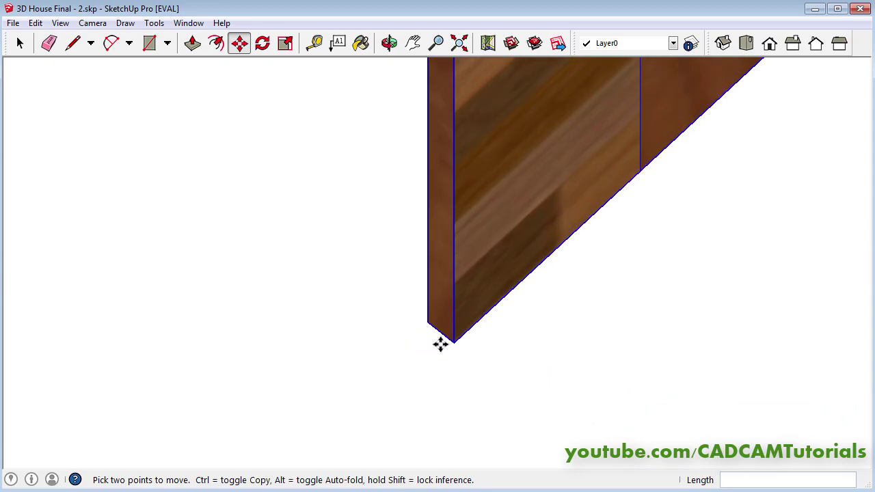
left_click(438, 333)
scroll(438, 335, "down", 6)
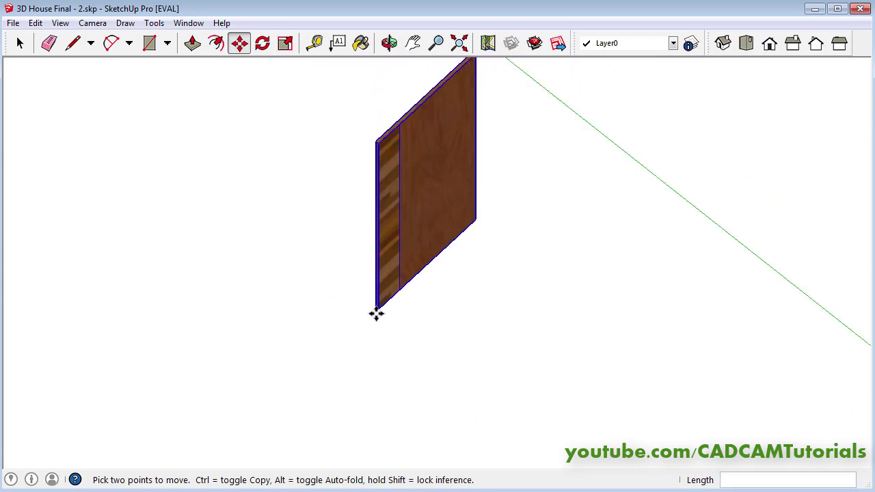
middle_click_drag(377, 312, 107, 146)
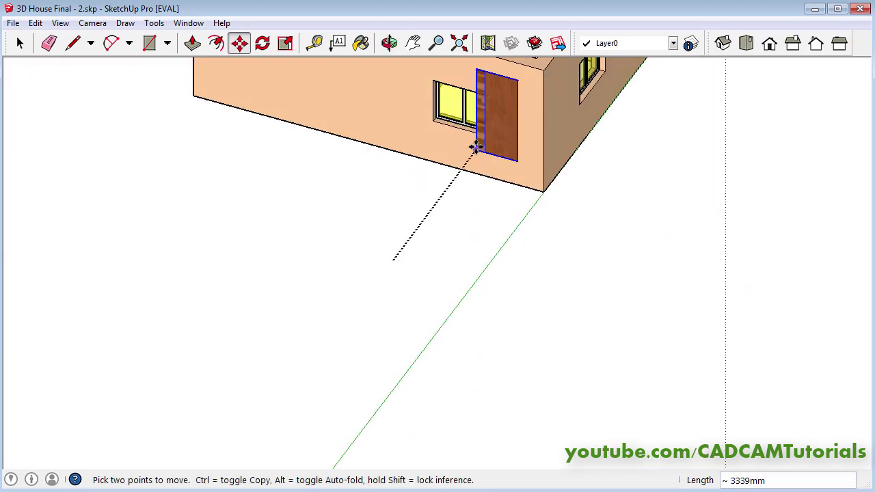
scroll(334, 355, "up", 3)
scroll(334, 355, "up", 6)
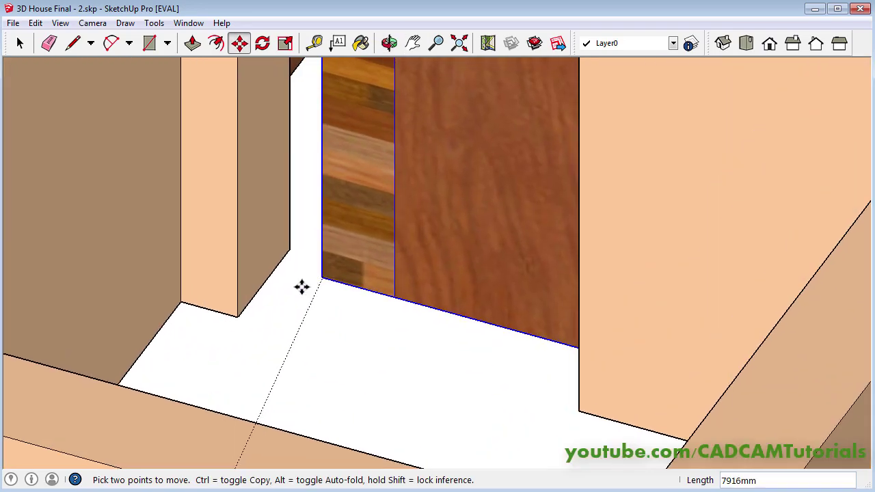
left_click(263, 283)
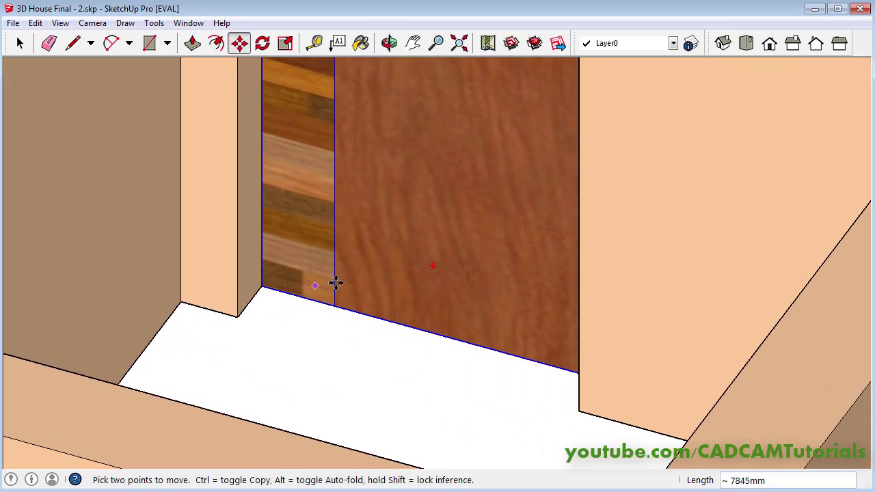
- Measure the width of the small corner room's doorway opening along its top edge with the Tape Measure
scroll(339, 258, "down", 2)
scroll(340, 255, "down", 5)
middle_click_drag(219, 318, 93, 404)
scroll(225, 248, "up", 3)
middle_click_drag(224, 248, 381, 244)
scroll(381, 245, "up", 3)
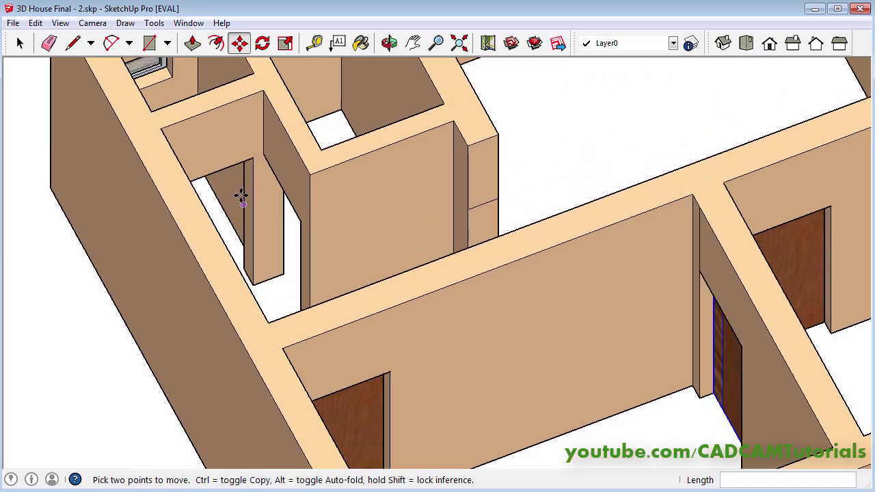
middle_click_drag(240, 196, 231, 80)
scroll(226, 80, "up", 3)
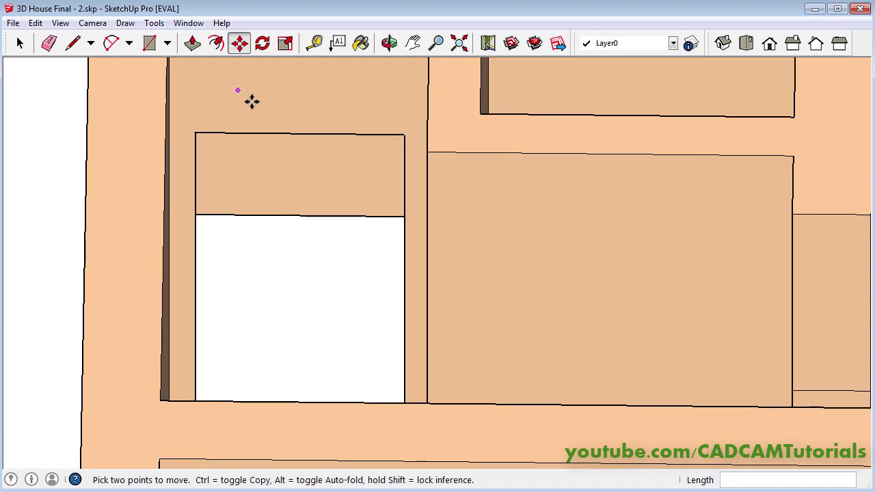
left_click(315, 43)
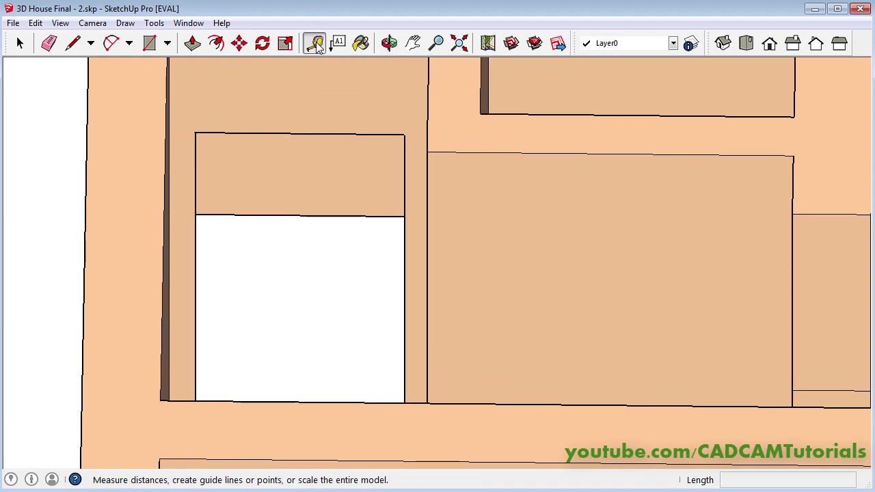
scroll(205, 126, "up", 2)
left_click(183, 134)
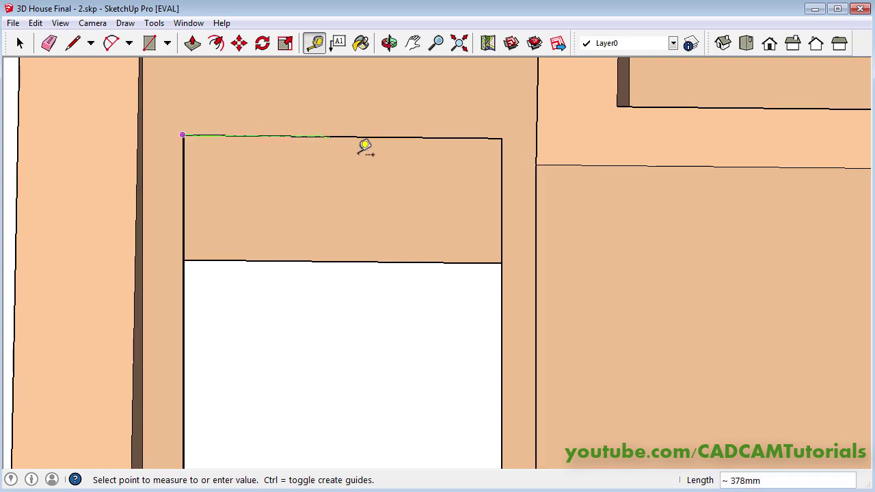
left_click(504, 137)
- Measure the width of the door already placed in the nearby room along its top edge
scroll(475, 134, "down", 4)
scroll(405, 298, "up", 4)
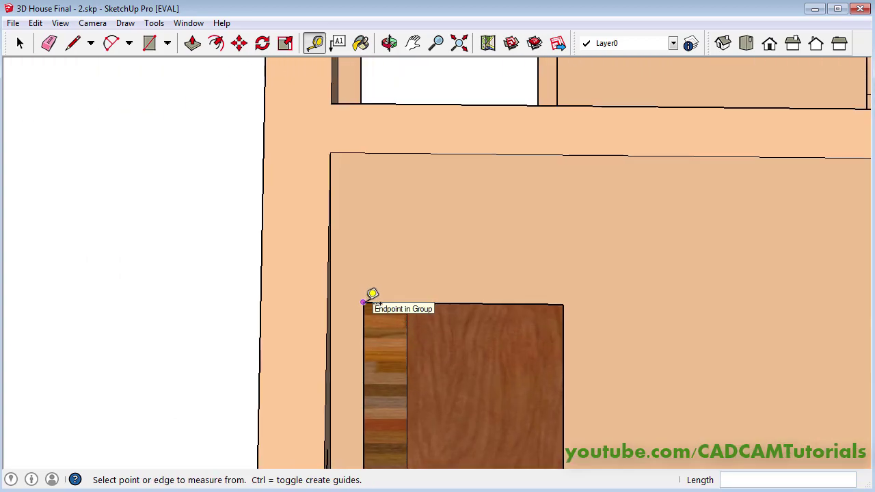
left_click(363, 303)
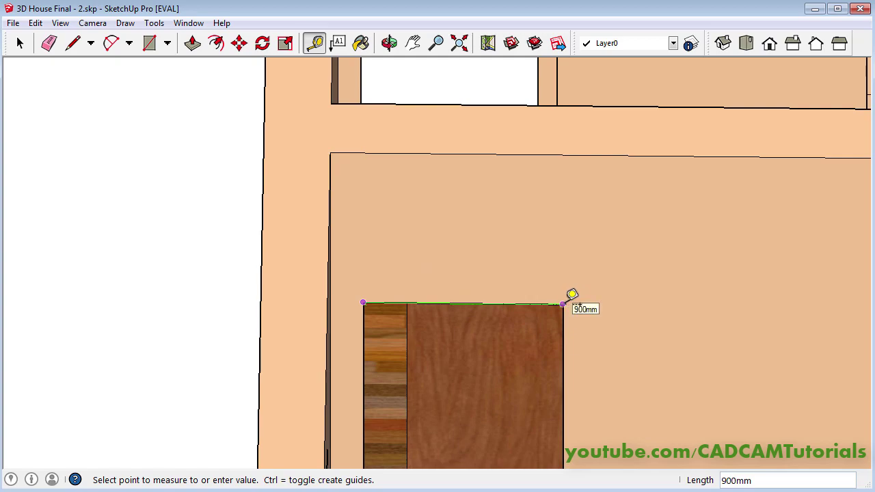
left_click(563, 303)
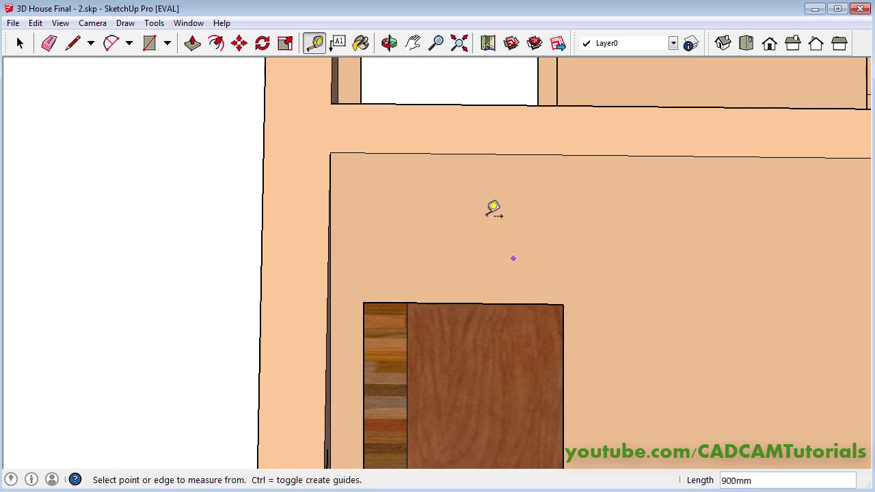
scroll(484, 213, "down", 4)
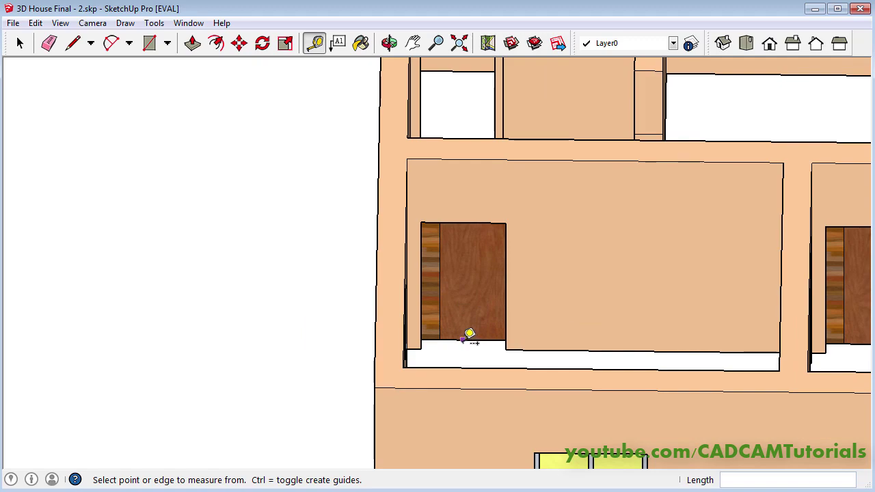
key("space")
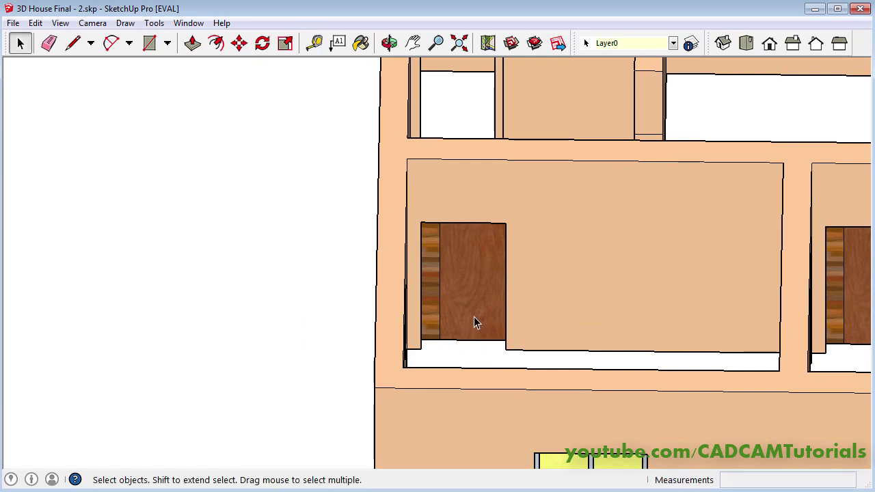
- Copy the door in the room below the small corner room to the empty space outside the house, using its doorway's bottom corner as base point
left_click(475, 318)
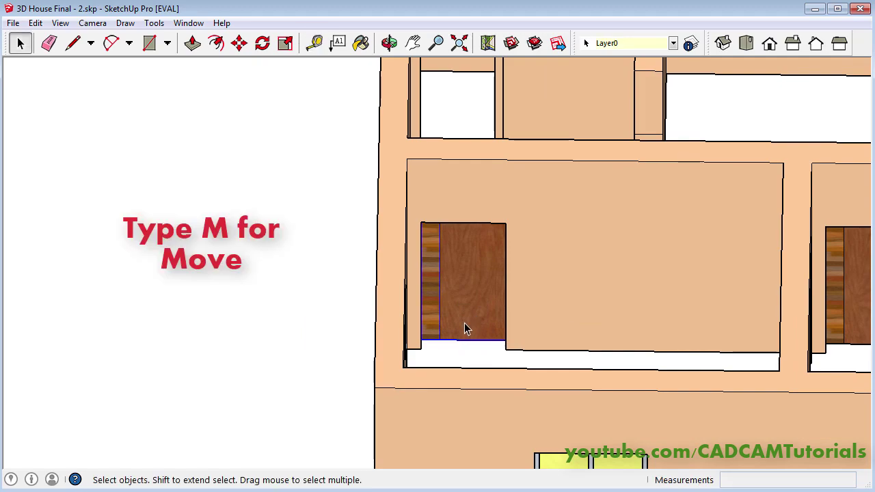
key("m")
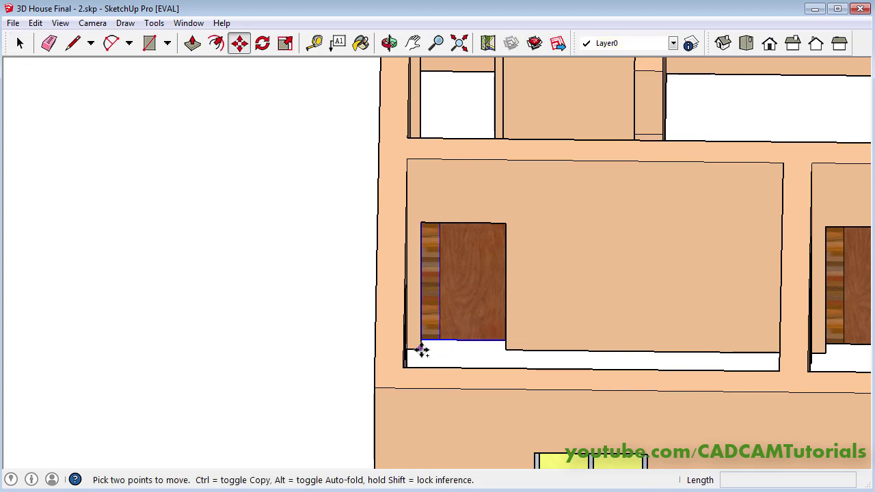
left_click(421, 348)
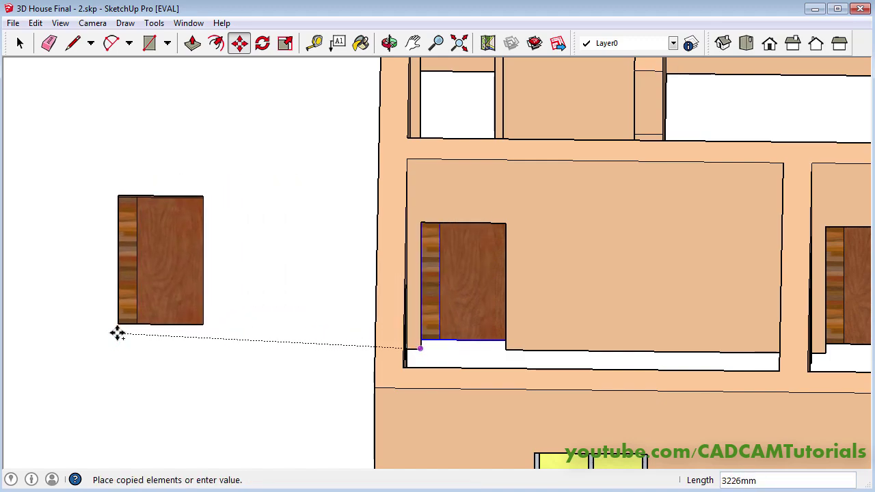
left_click(117, 333)
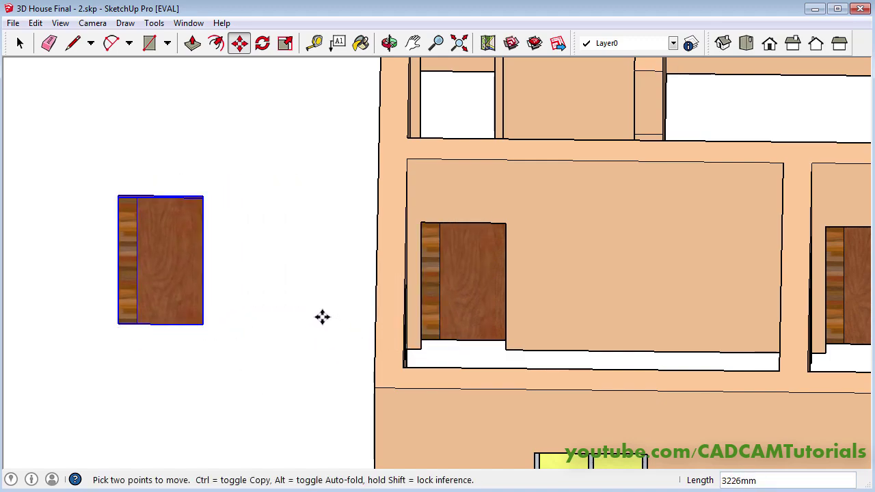
key("space")
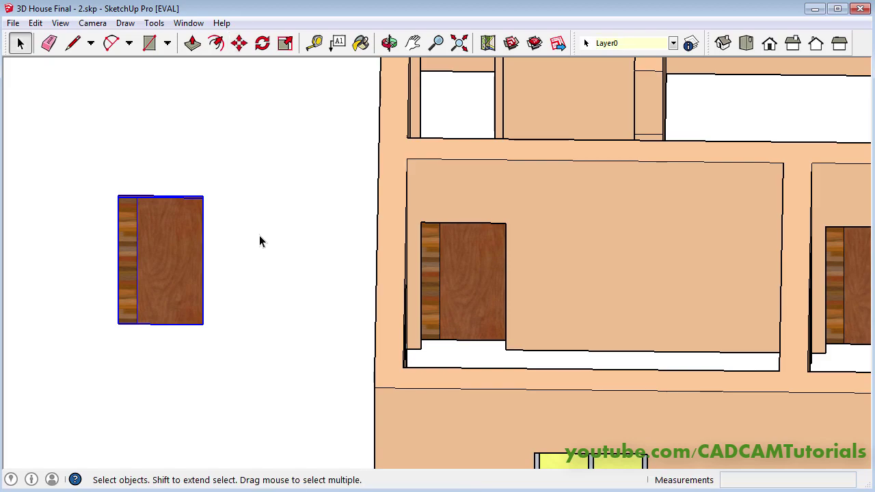
left_click(263, 266)
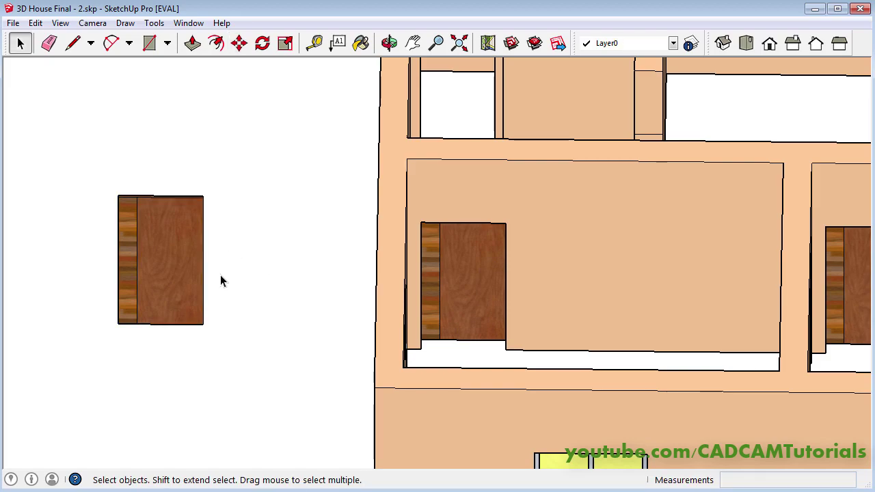
middle_click_drag(220, 280, 147, 316)
scroll(310, 75, "up", 2)
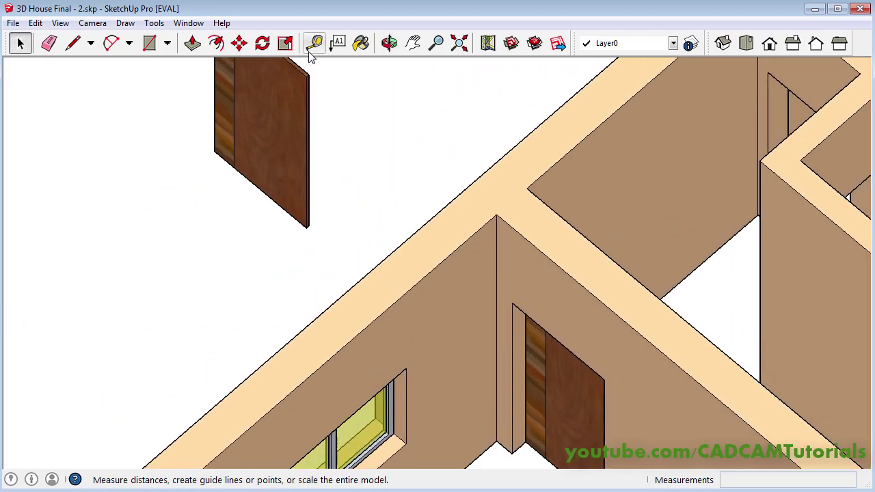
scroll(308, 59, "up", 4)
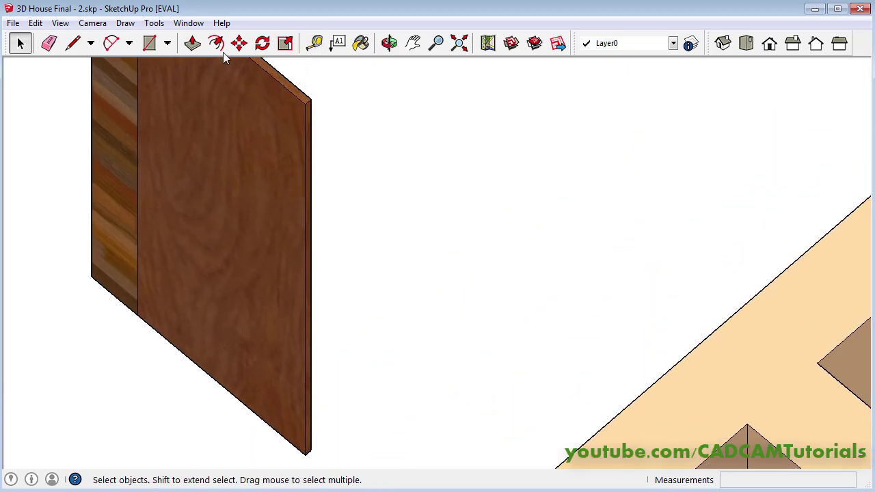
left_click(193, 43)
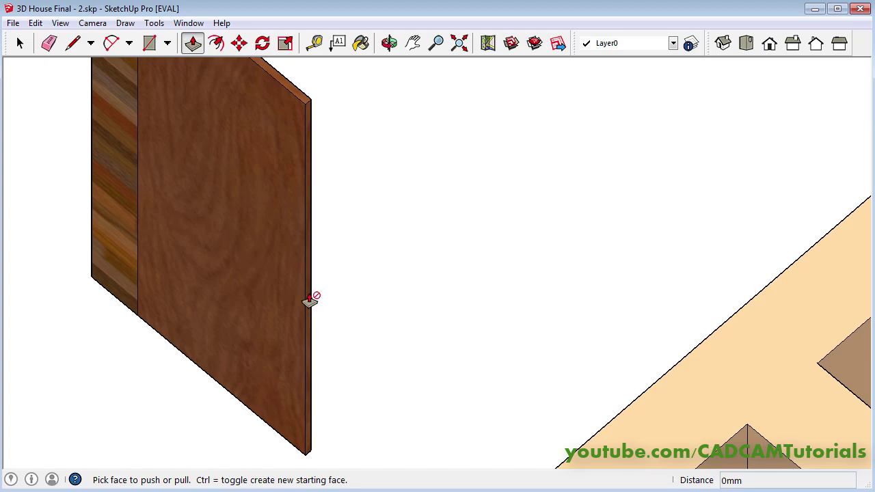
scroll(322, 353, "up", 1)
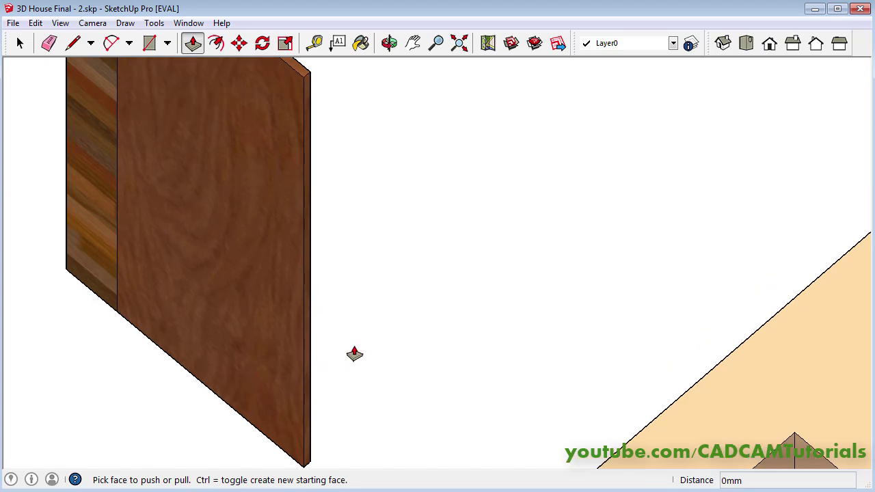
middle_click_drag(353, 353, 355, 343)
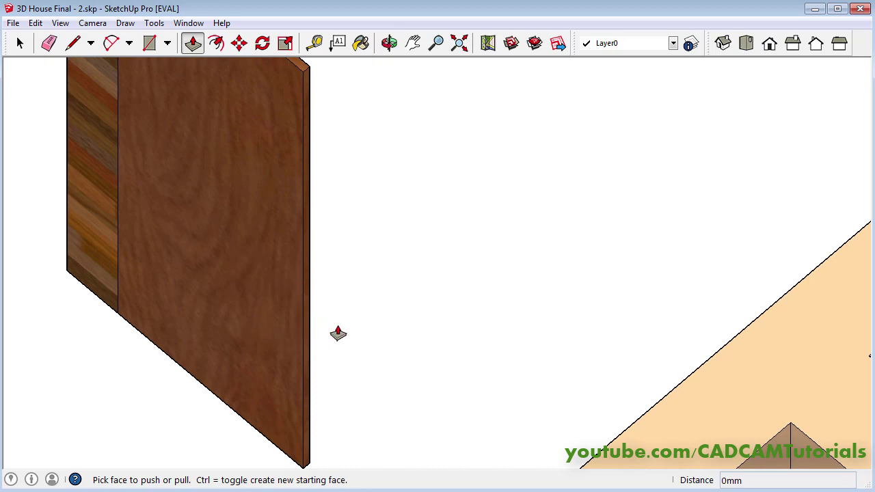
key("space")
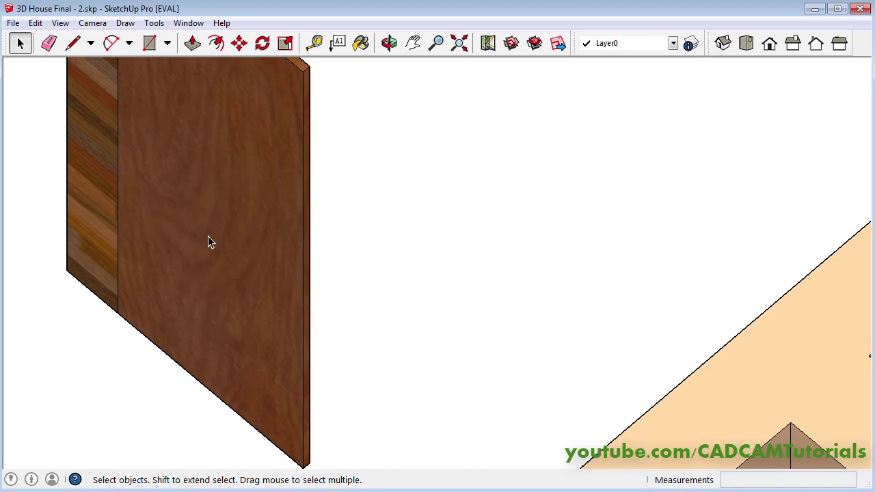
- Open the outside door copy's group and push the narrow side face of its plain brown panel inward by 100 mm with Push/Pull
double_click(249, 237)
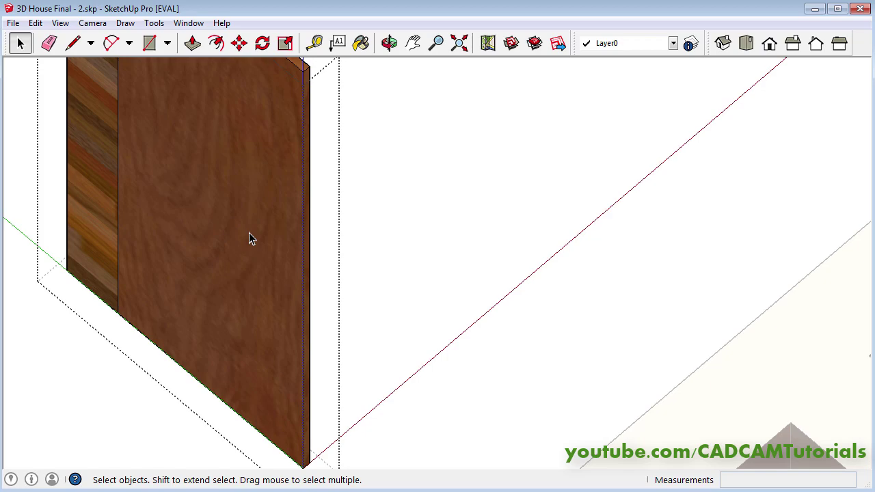
left_click(193, 43)
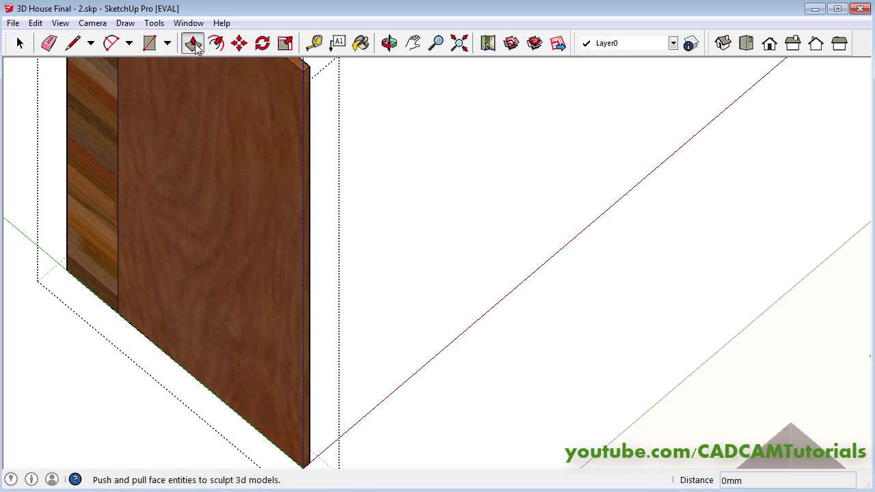
left_click(309, 298)
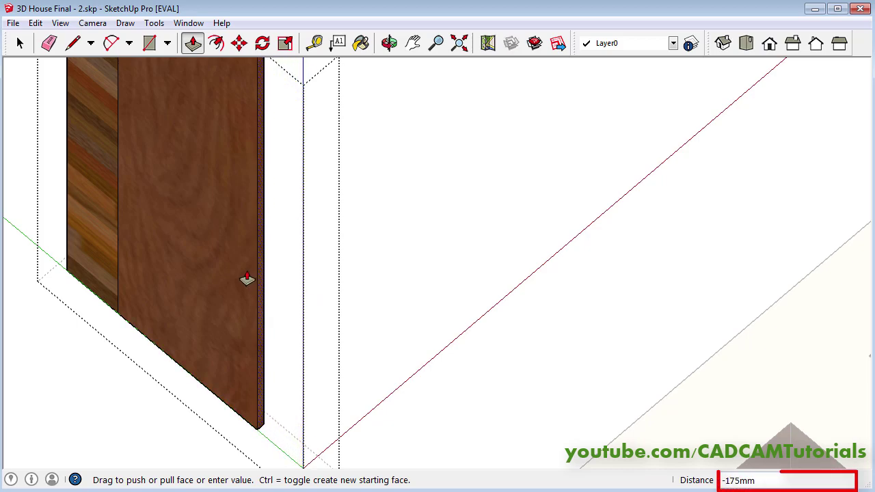
type("100")
key("Return")
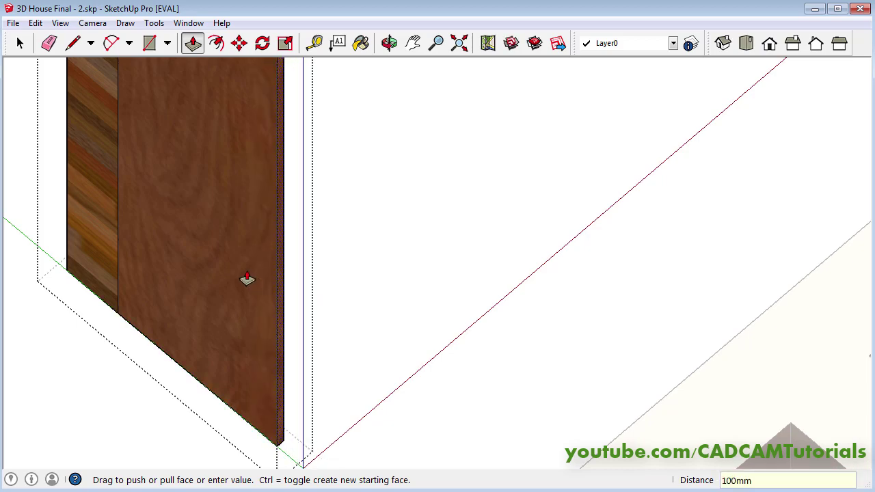
key("space")
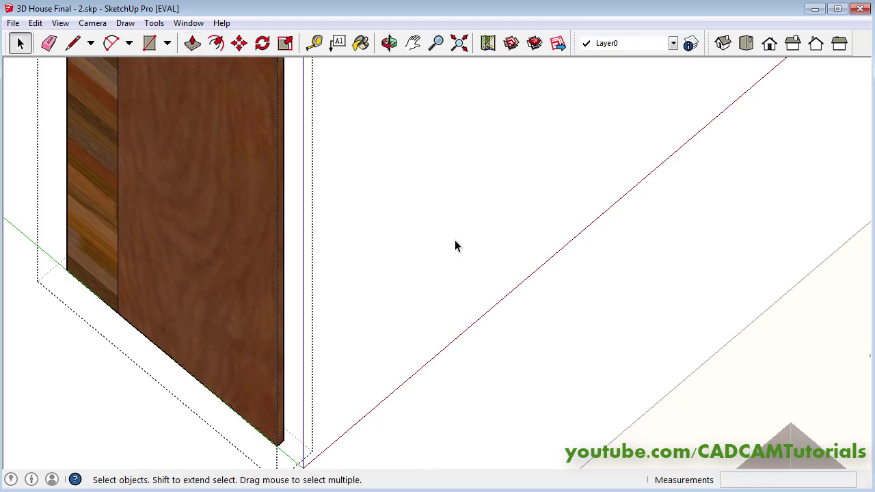
- Close the group and move the narrowed door by its bottom corner into the small corner room's empty doorway, flush against the side of the opening
scroll(471, 257, "down", 3)
scroll(433, 245, "down", 2)
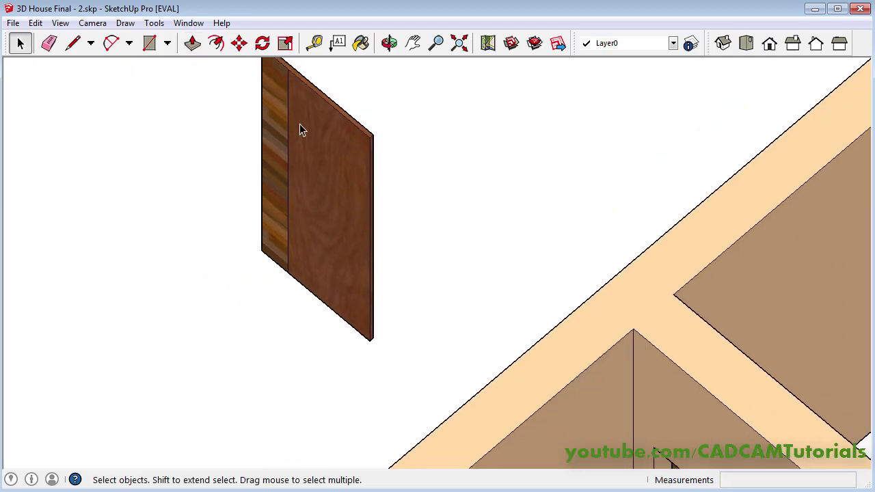
scroll(424, 198, "down", 2)
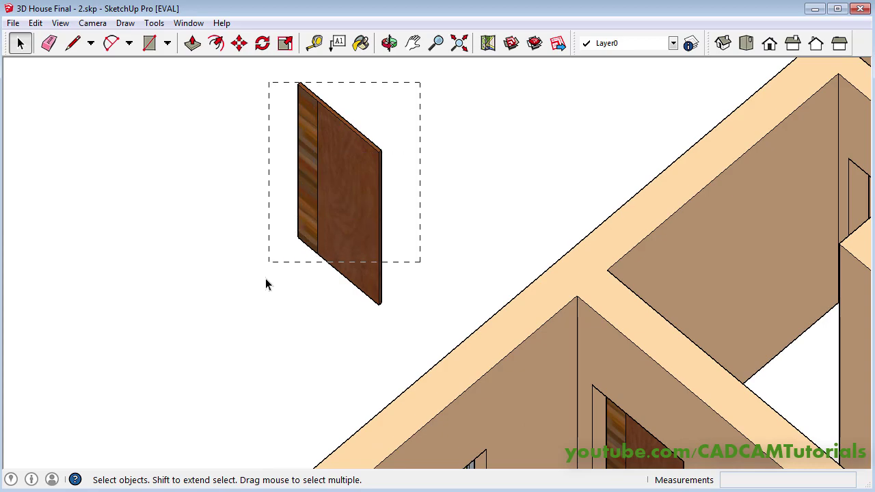
left_click_drag(240, 340, 239, 340)
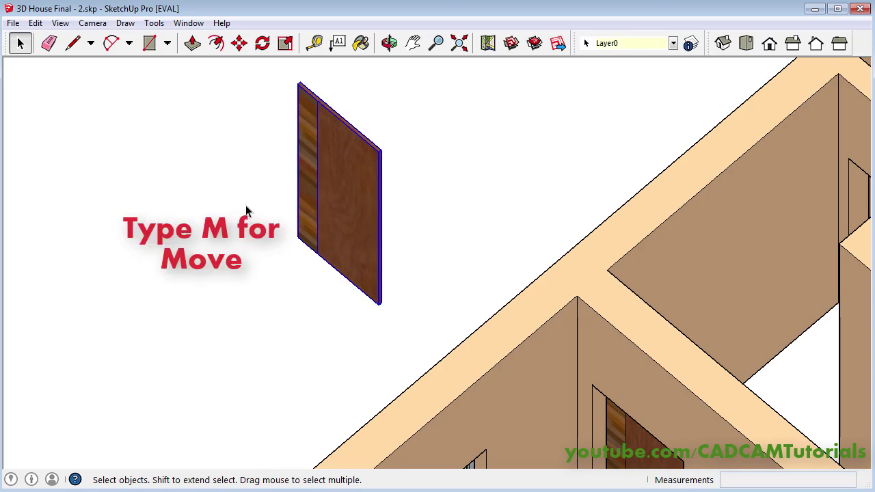
key("m")
scroll(371, 293, "up", 6)
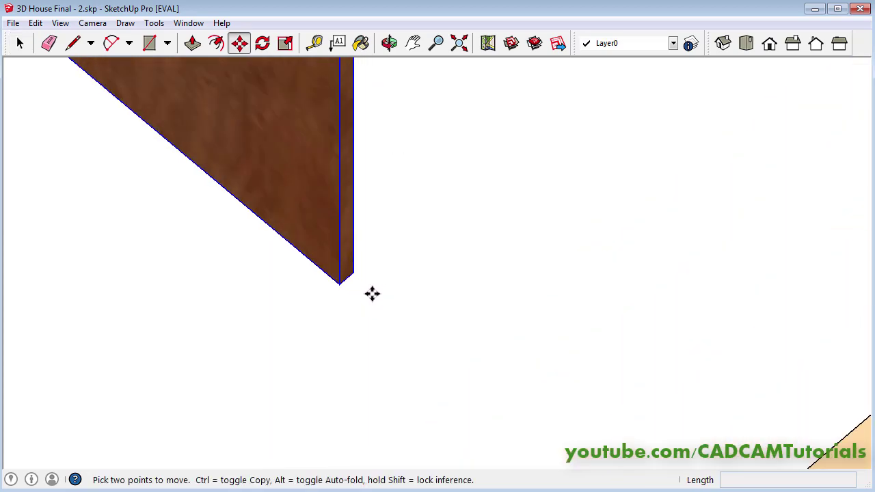
left_click(337, 274)
scroll(322, 264, "down", 5)
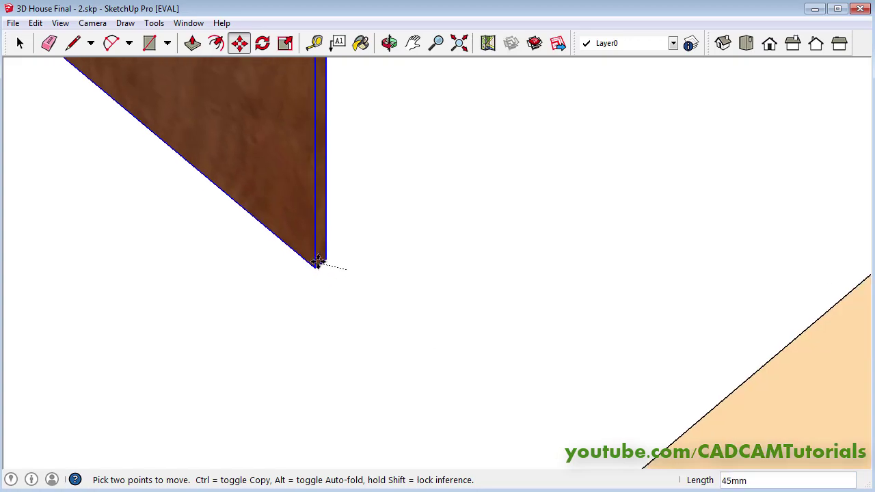
left_click(379, 386)
key("o")
scroll(770, 337, "up", 3)
scroll(770, 338, "down", 3)
key("m")
left_click(519, 285)
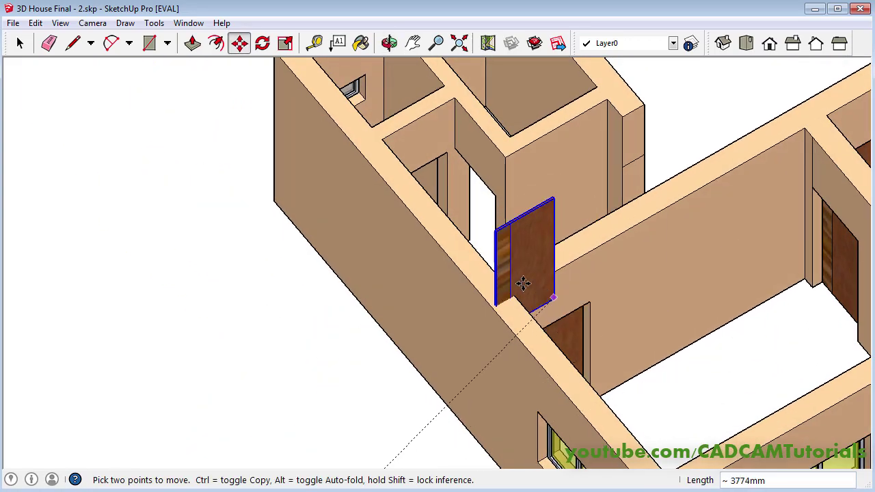
middle_click_drag(519, 285, 391, 287)
scroll(395, 231, "up", 6)
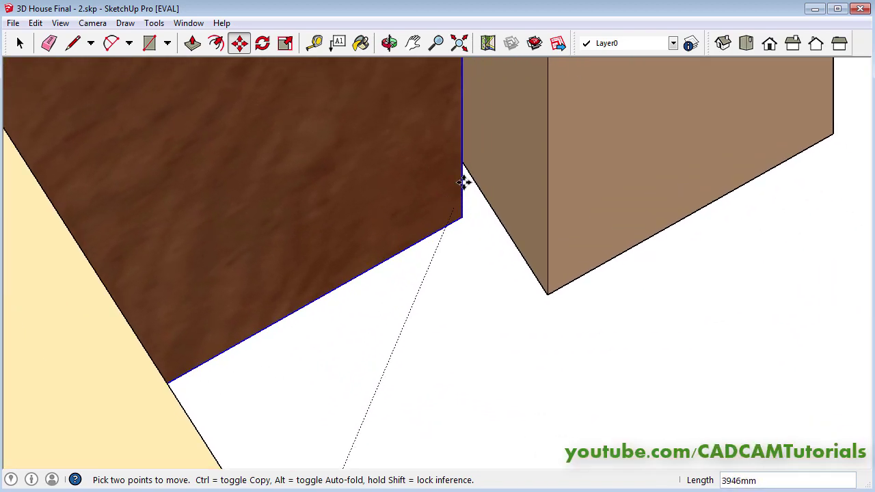
scroll(452, 176, "up", 2)
scroll(442, 219, "down", 2)
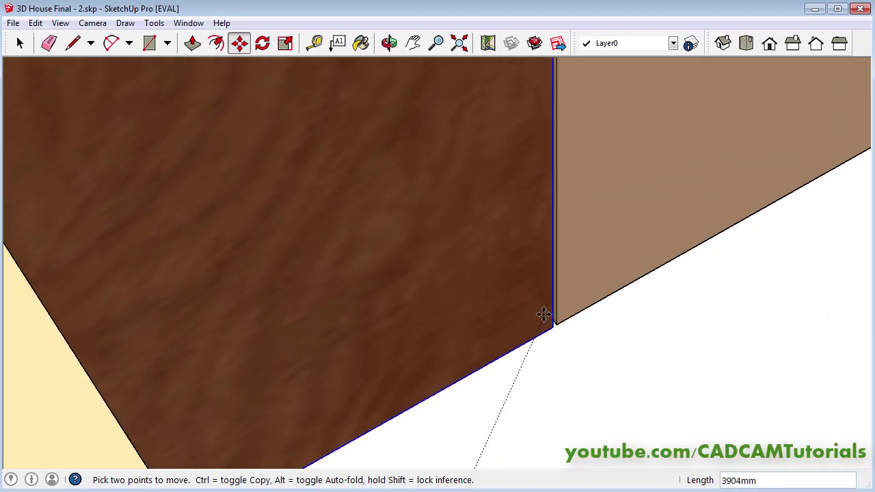
scroll(527, 301, "down", 3)
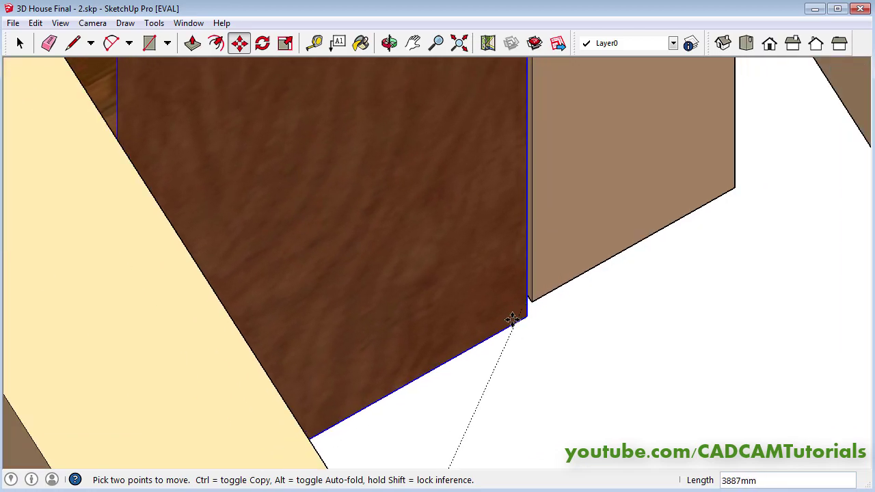
middle_click_drag(493, 332, 469, 250)
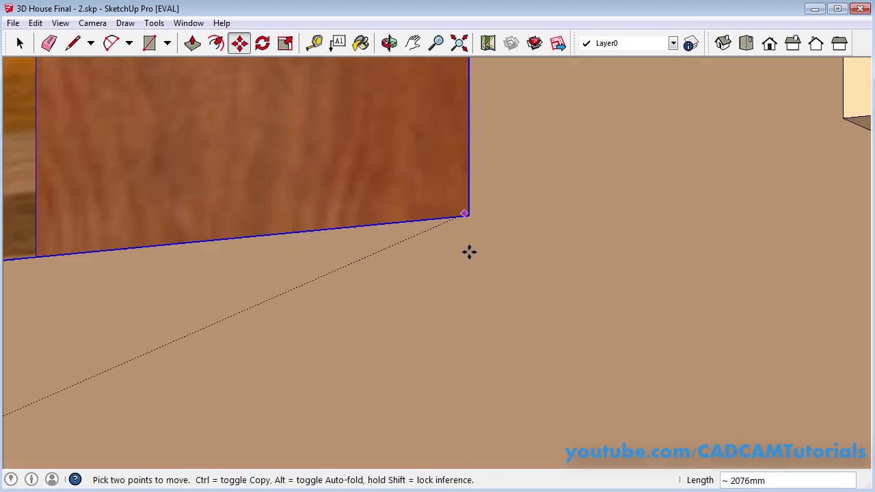
scroll(420, 172, "up", 2)
middle_click_drag(420, 172, 454, 220)
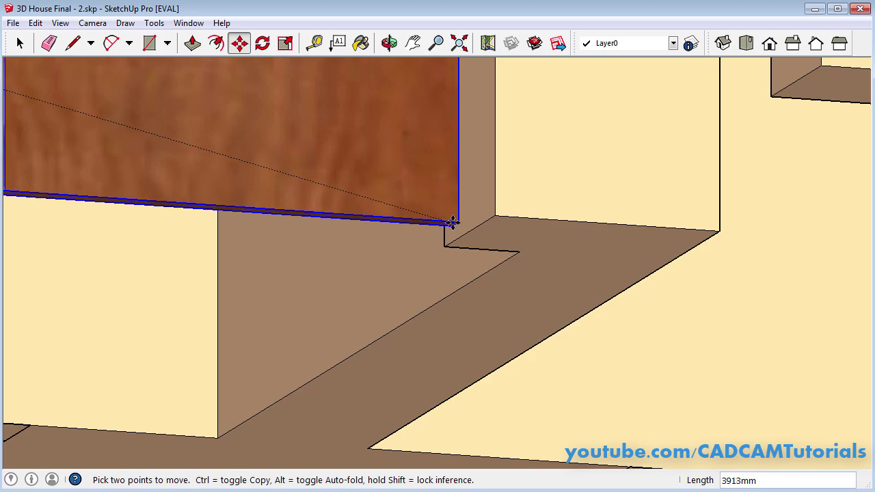
scroll(472, 230, "up", 2)
left_click(489, 241)
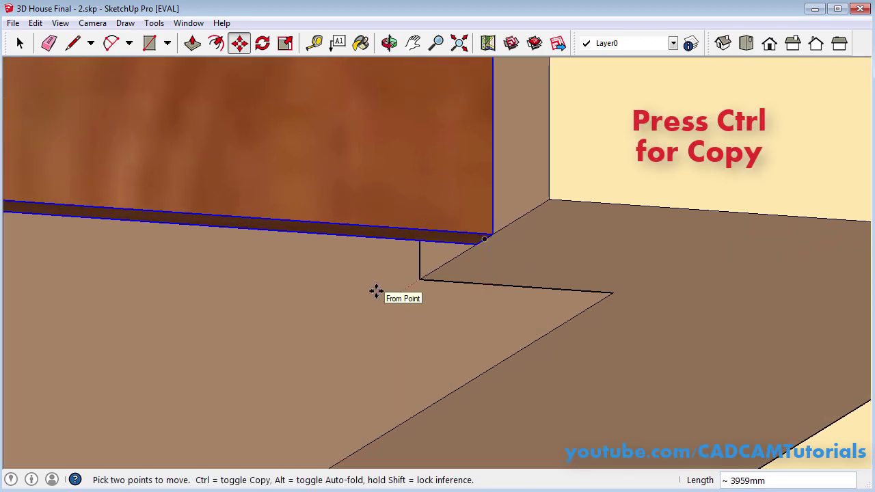
- Copy the narrowed door from the small room's doorway corner to an empty spot outside the house
left_click(551, 198)
scroll(551, 199, "down", 5)
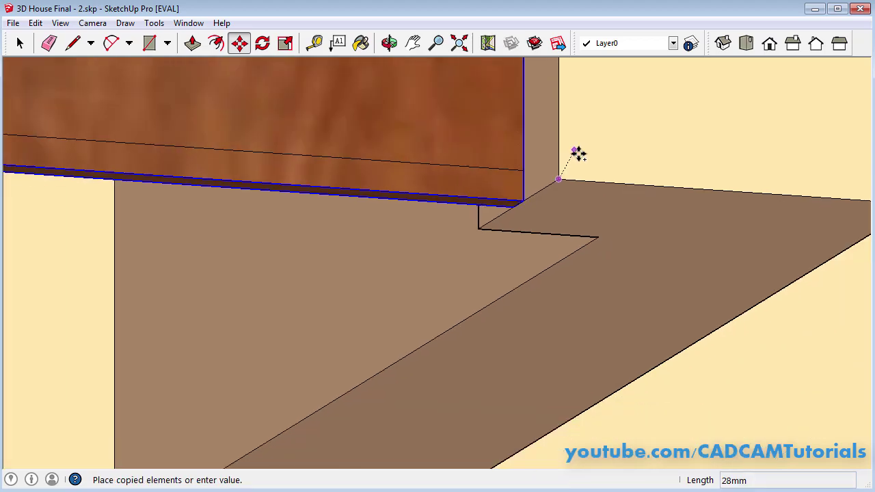
scroll(551, 198, "down", 2)
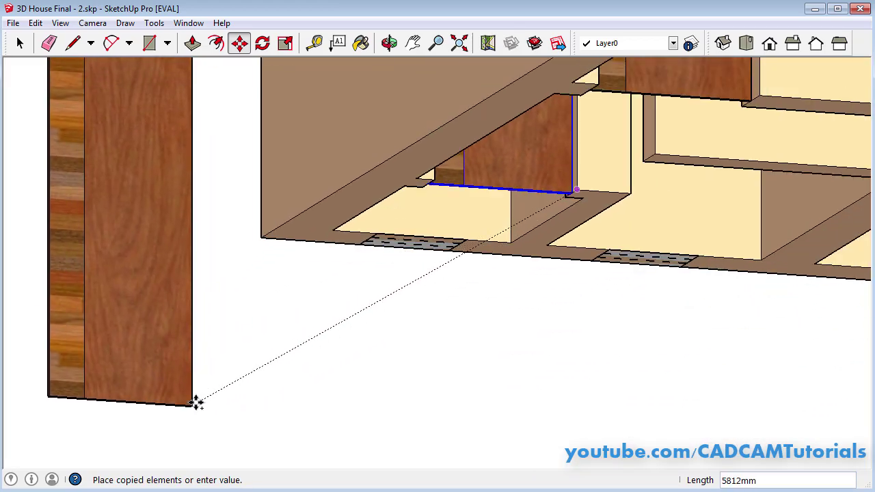
left_click(209, 445)
scroll(354, 351, "down", 3)
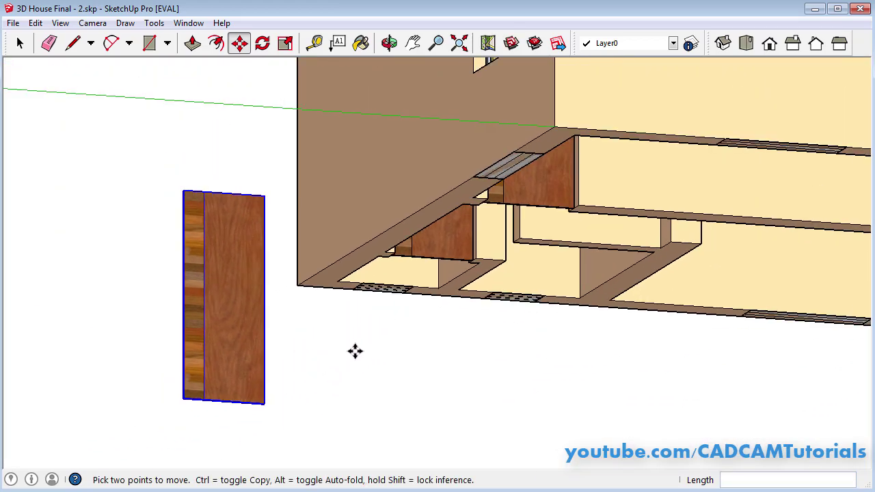
- Rotate the narrowed door copy outside the house a quarter turn about its vertical axis so it runs along the red axis
middle_click_drag(354, 351, 283, 172)
scroll(283, 172, "down", 5)
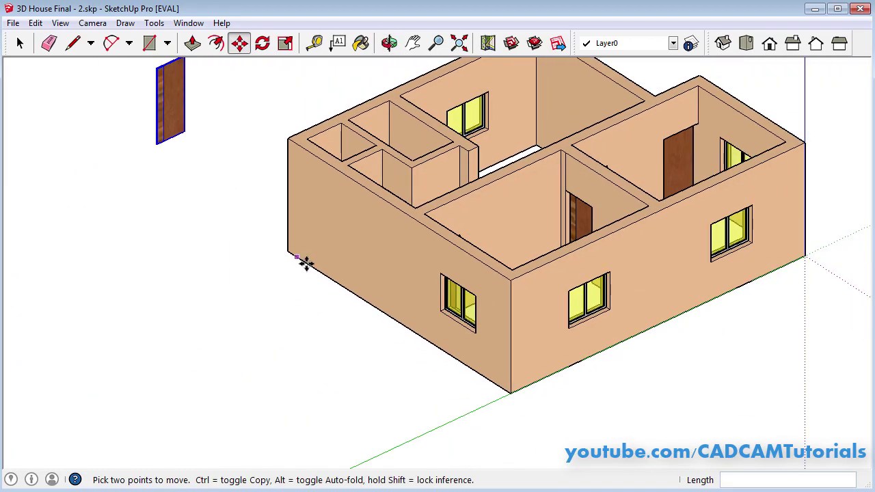
middle_click_drag(303, 260, 456, 215)
scroll(456, 215, "up", 3)
scroll(260, 191, "down", 4)
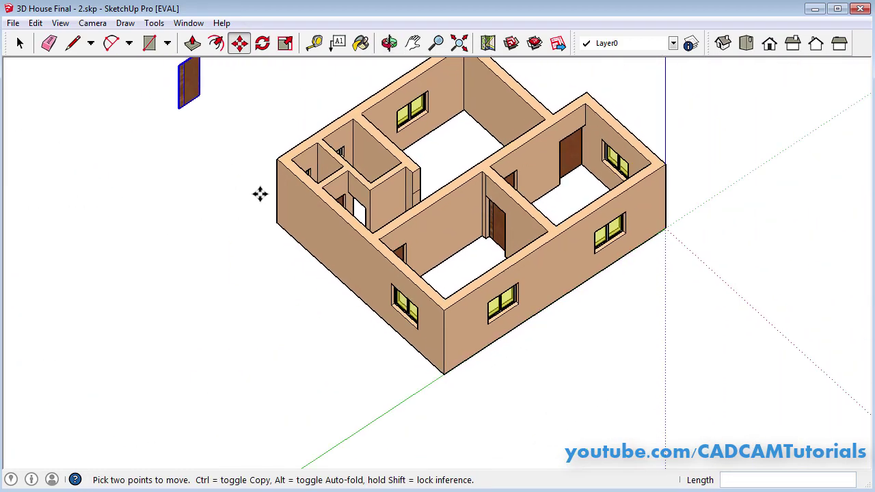
scroll(190, 70, "up", 6)
scroll(213, 126, "up", 4)
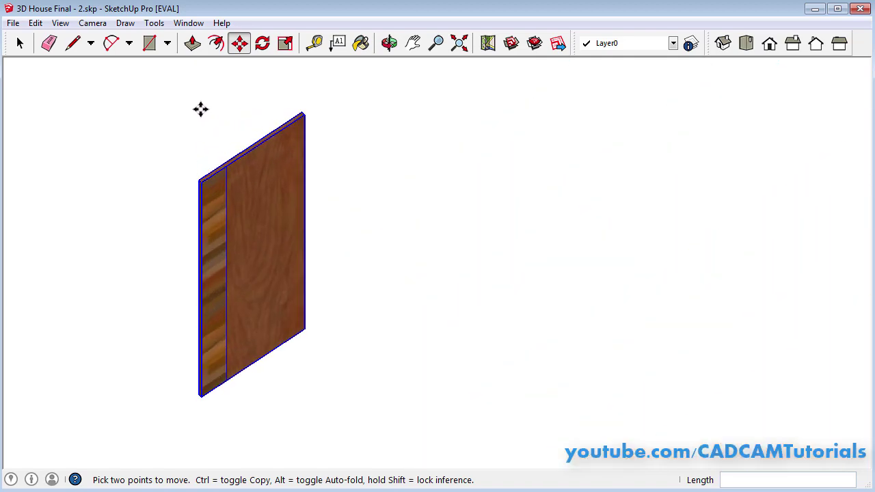
scroll(224, 137, "up", 2)
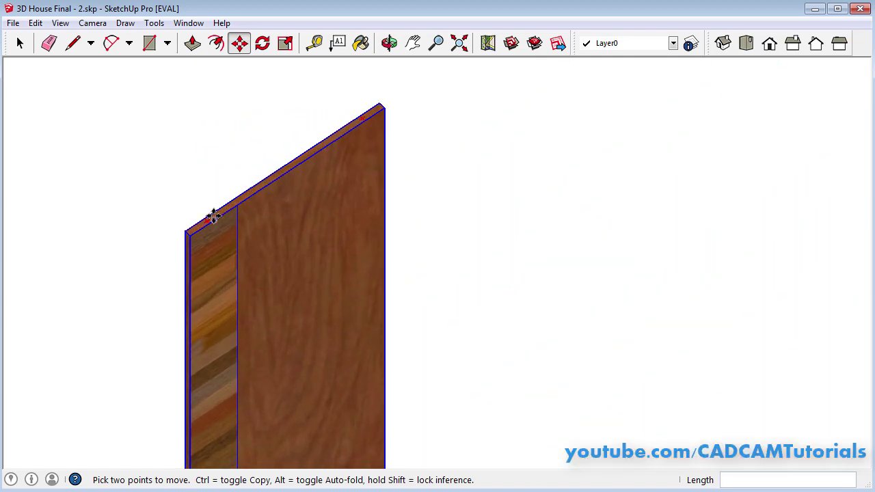
key("q")
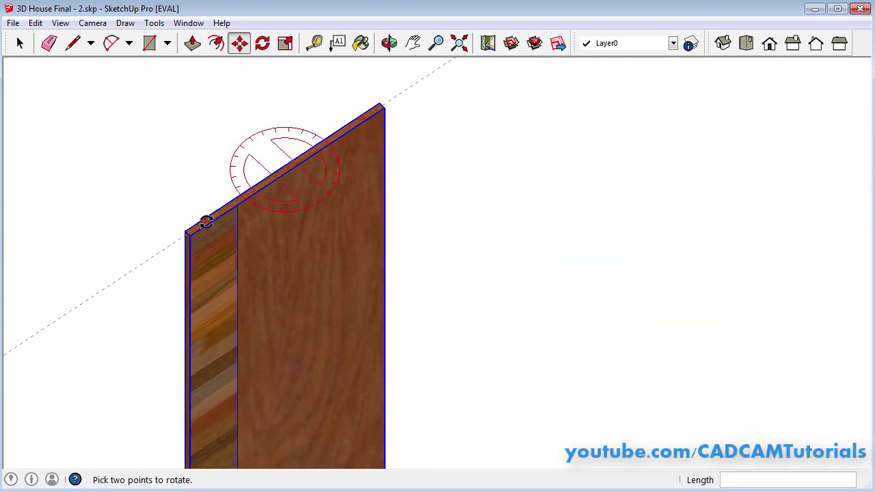
left_click(206, 222)
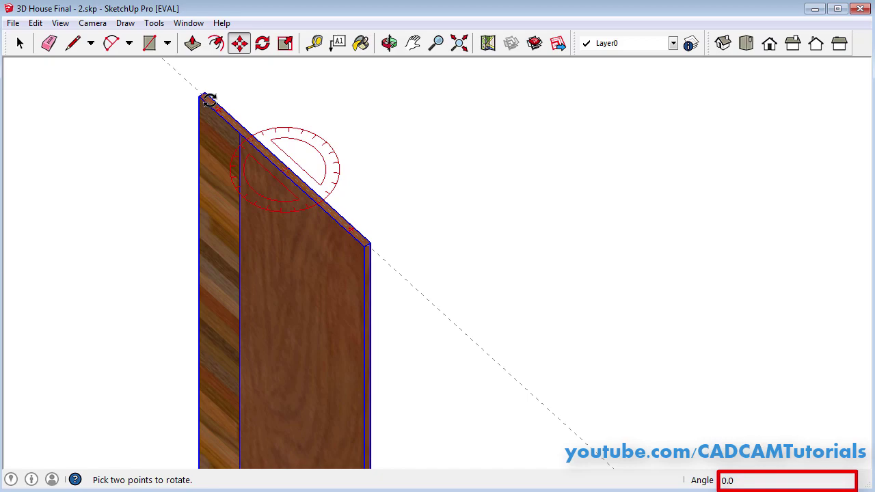
- Move the rotated door by its bottom corner onto the bottom corner of the small room's remaining empty doorway
key("m")
scroll(394, 111, "down", 2)
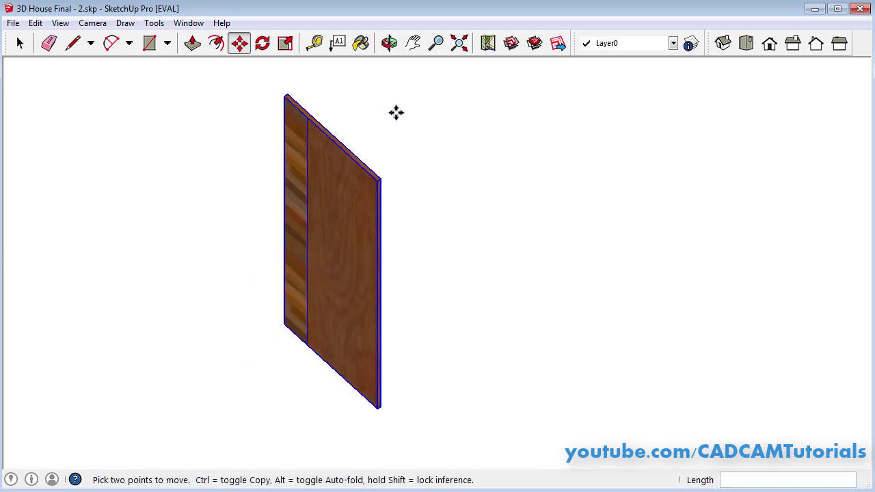
scroll(365, 424, "up", 6)
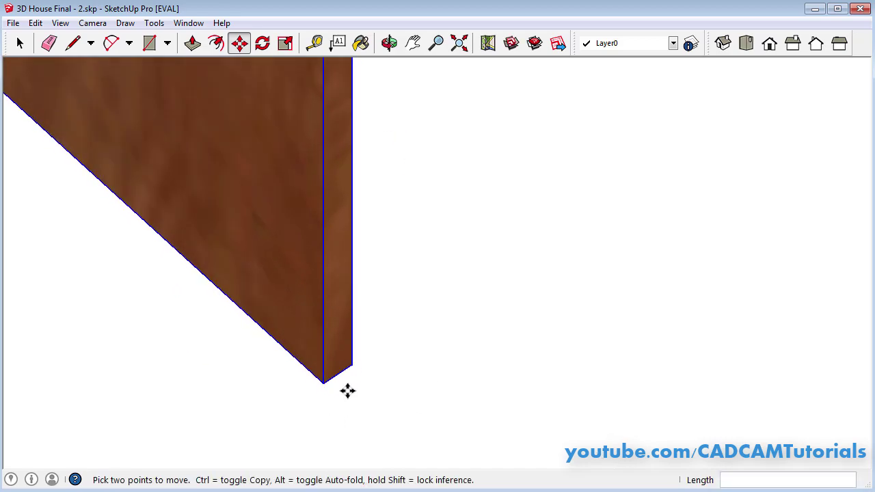
scroll(346, 383, "down", 6)
left_click(325, 325)
scroll(417, 239, "down", 3)
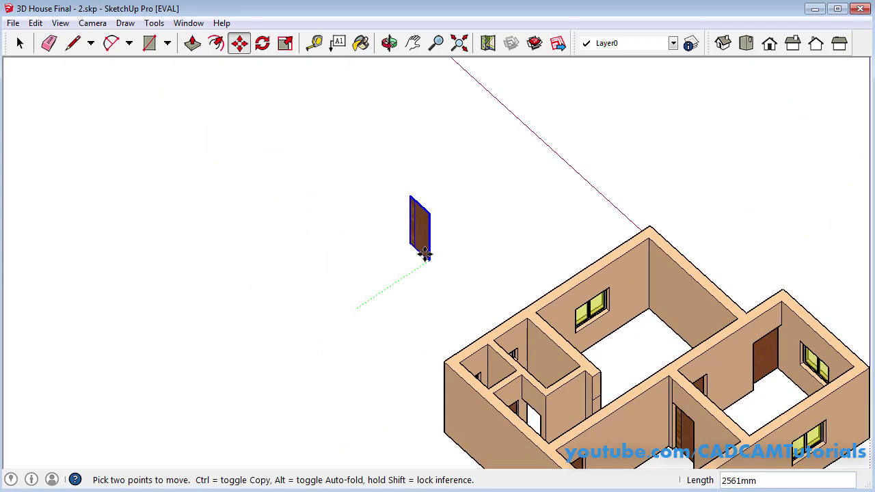
scroll(519, 403, "up", 5)
middle_click_drag(527, 410, 527, 335)
scroll(583, 407, "up", 3)
scroll(582, 407, "up", 3)
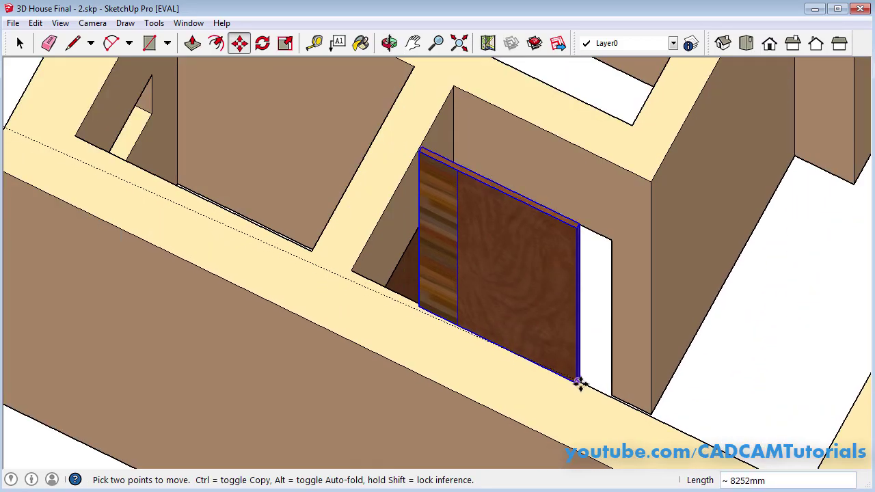
scroll(547, 369, "down", 2)
scroll(546, 362, "up", 2)
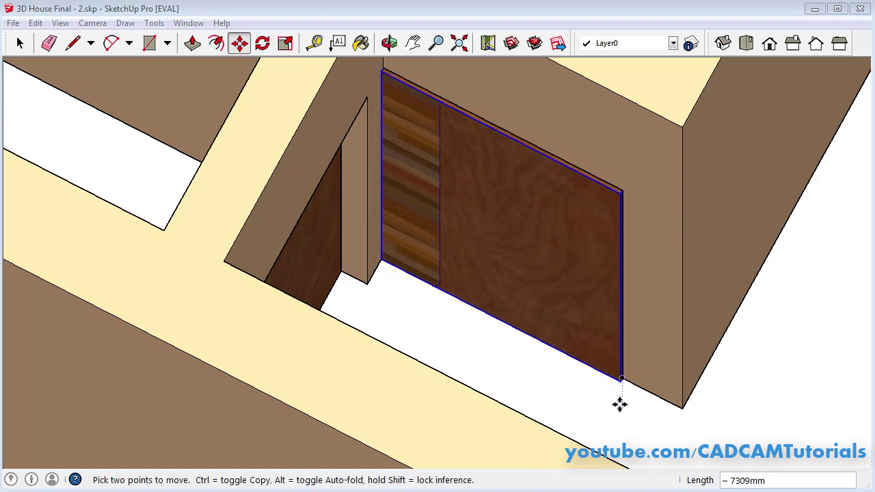
- Move the door by its bottom corner 75 mm along the green axis into the thickness of the doorway wall
scroll(619, 405, "up", 5)
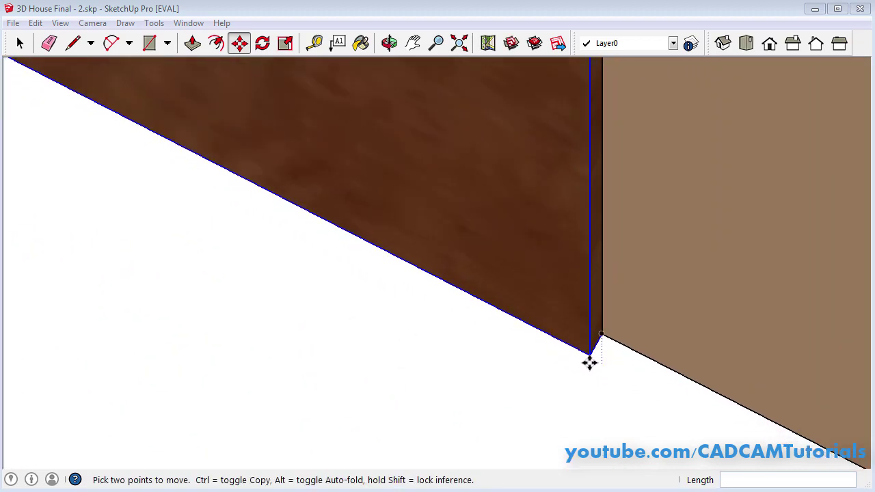
left_click(589, 356)
scroll(580, 335, "down", 4)
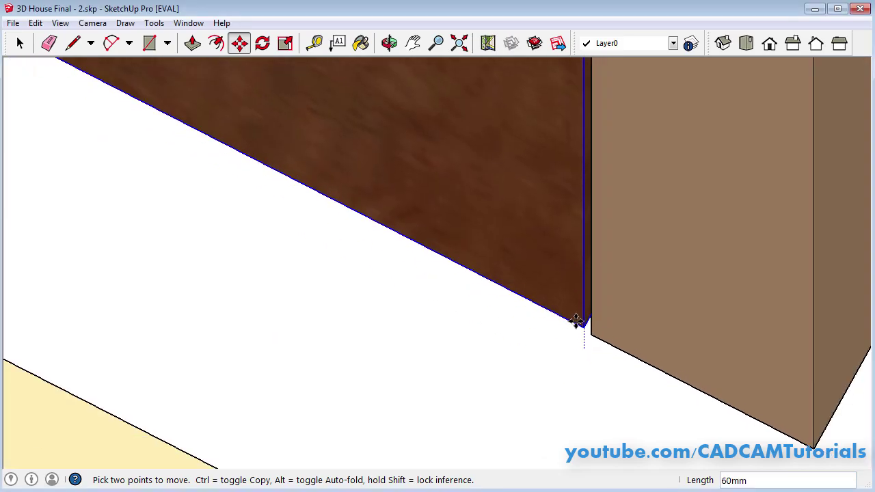
middle_click_drag(451, 311, 784, 244)
scroll(549, 191, "up", 3)
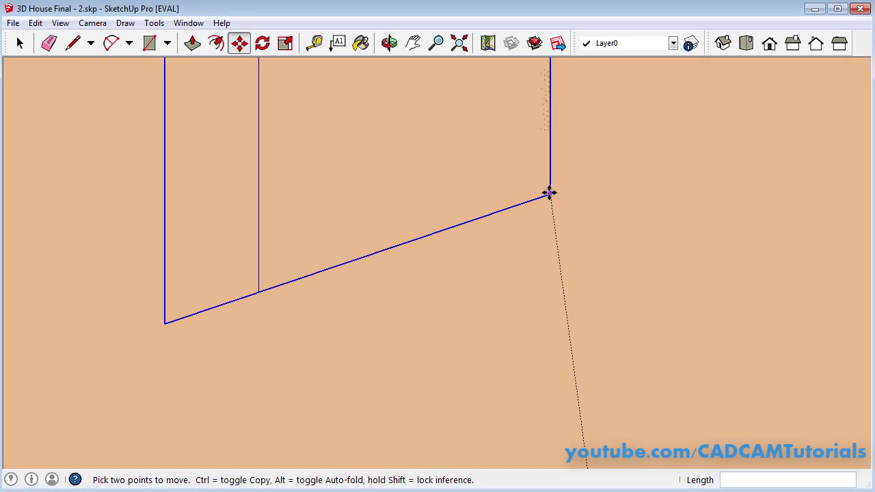
scroll(576, 216, "down", 3)
scroll(601, 328, "down", 4)
middle_click_drag(602, 329, 595, 418)
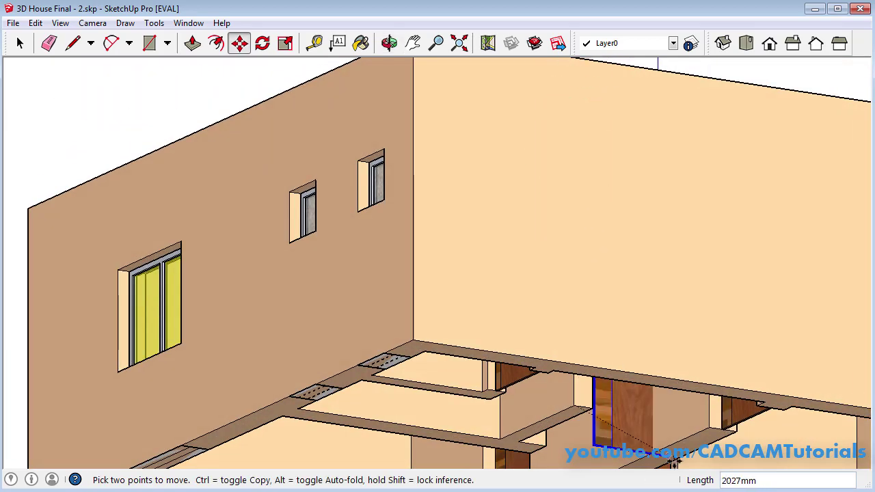
scroll(542, 402, "up", 3)
scroll(542, 402, "up", 6)
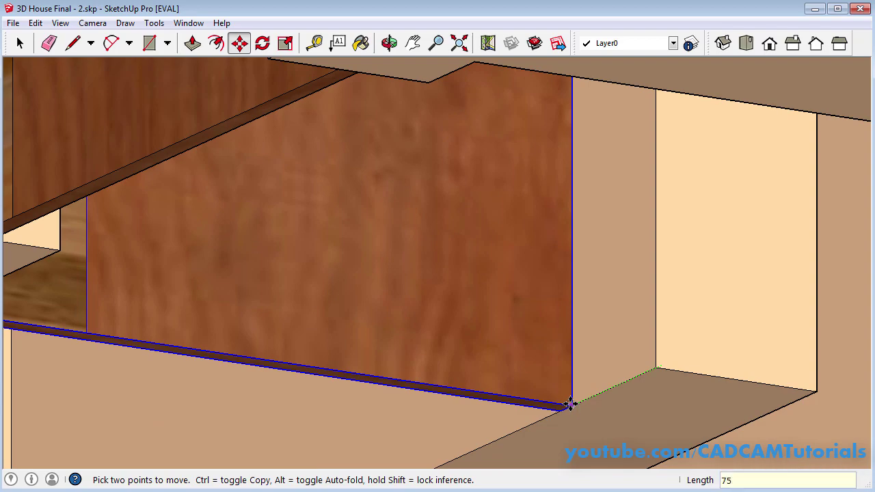
key("Return")
scroll(527, 271, "down", 4)
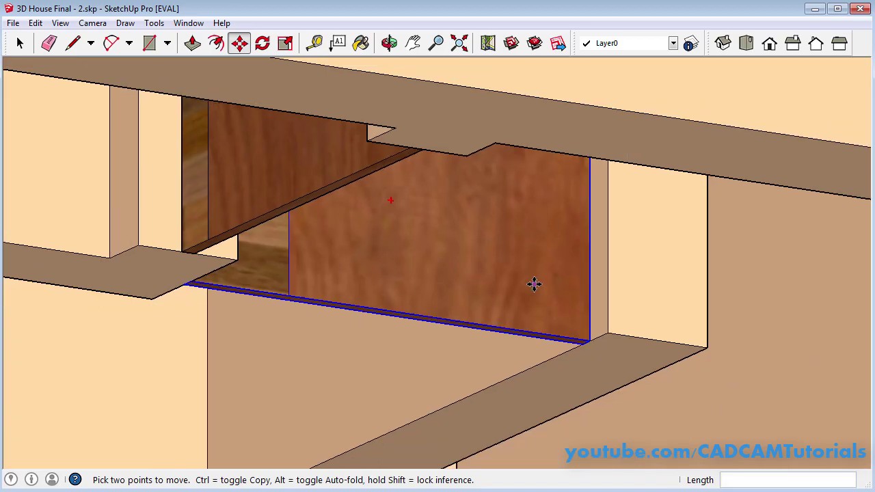
- Pick the Stone_Flagstone_Ashlar paint material from the Stone collection
left_click(458, 43)
middle_click_drag(567, 98, 357, 361)
key("space")
scroll(401, 385, "up", 5)
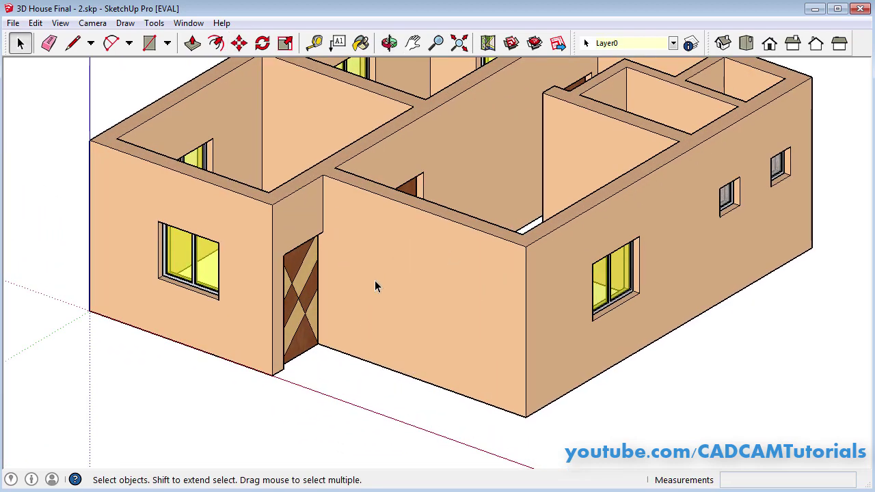
scroll(375, 281, "up", 2)
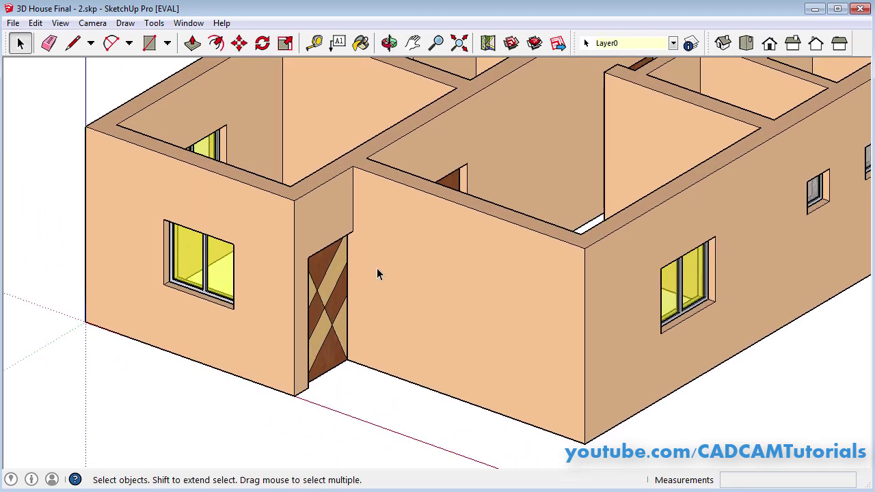
left_click(360, 44)
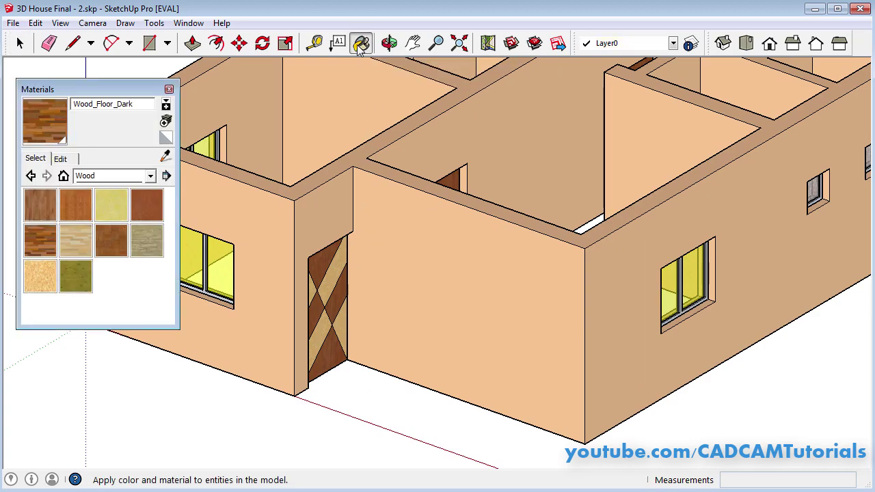
left_click(151, 176)
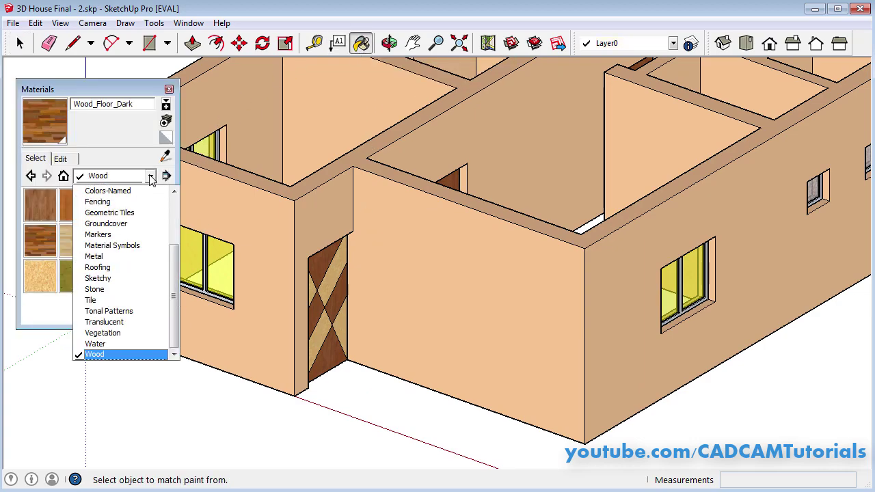
left_click(96, 290)
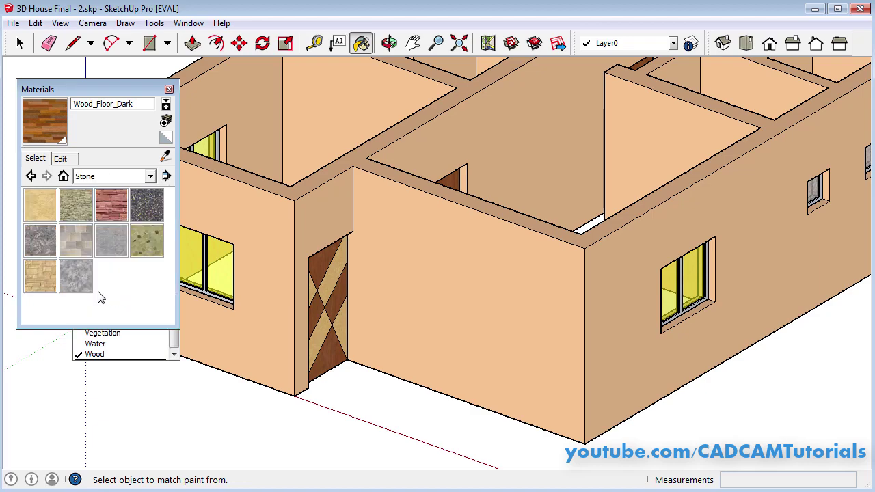
left_click(114, 214)
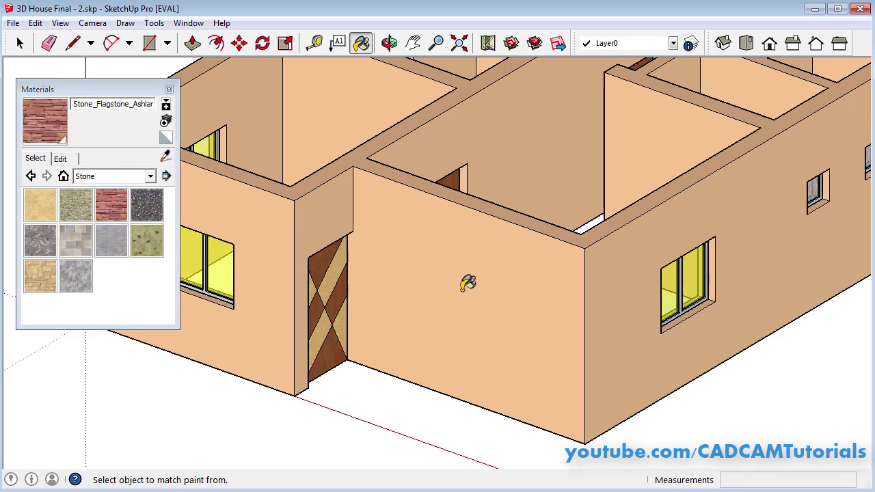
- Open the house's wall group and paint the front wall beside the entrance door with Stone_Flagstone_Ashlar
key("space")
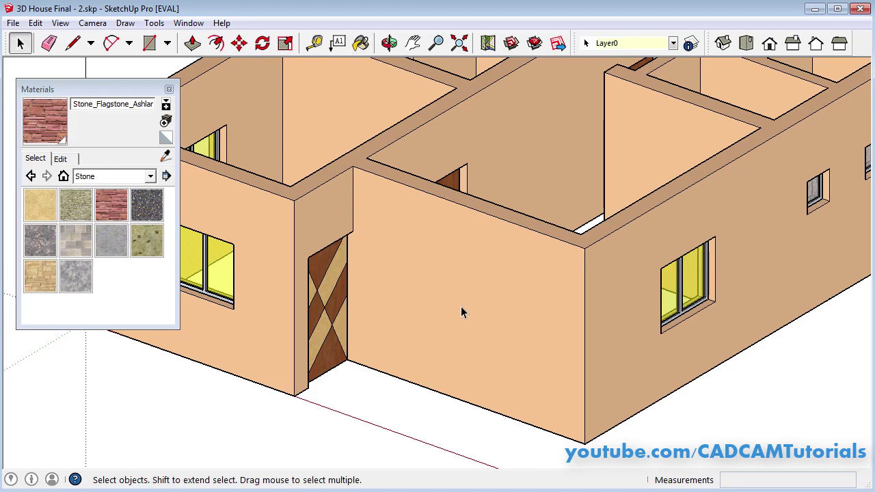
double_click(496, 328)
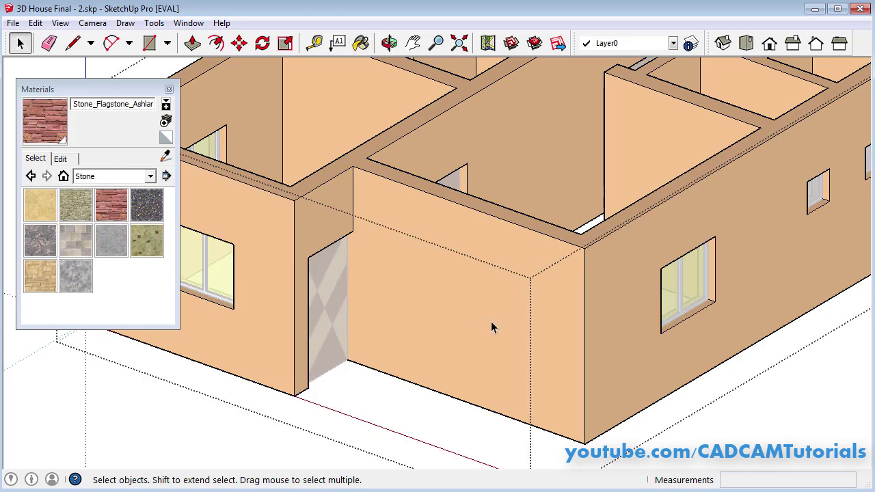
left_click(106, 215)
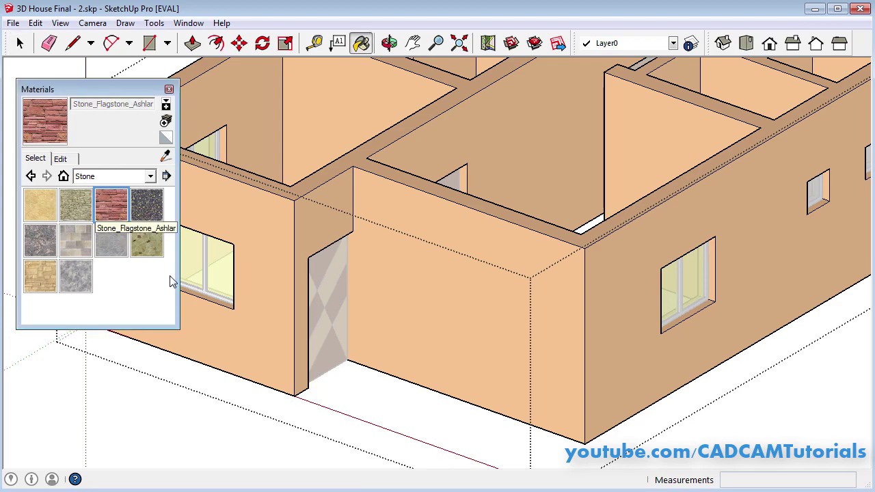
left_click(468, 305)
key("space")
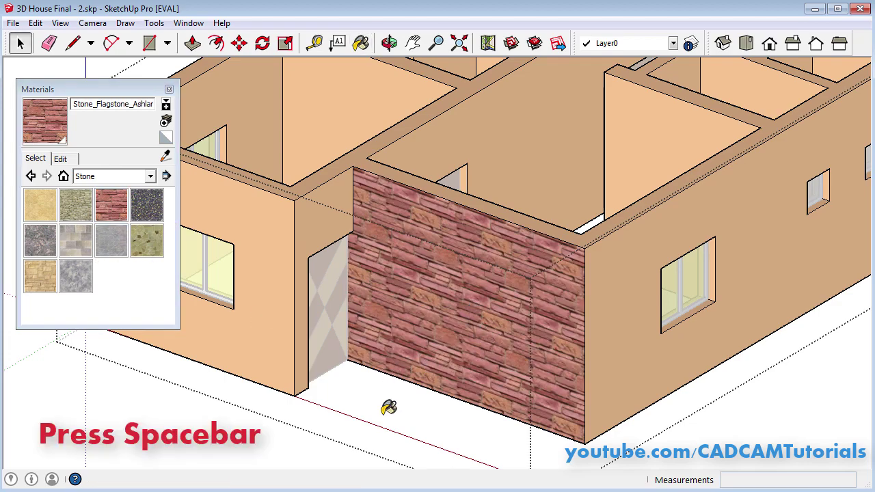
left_click(169, 89)
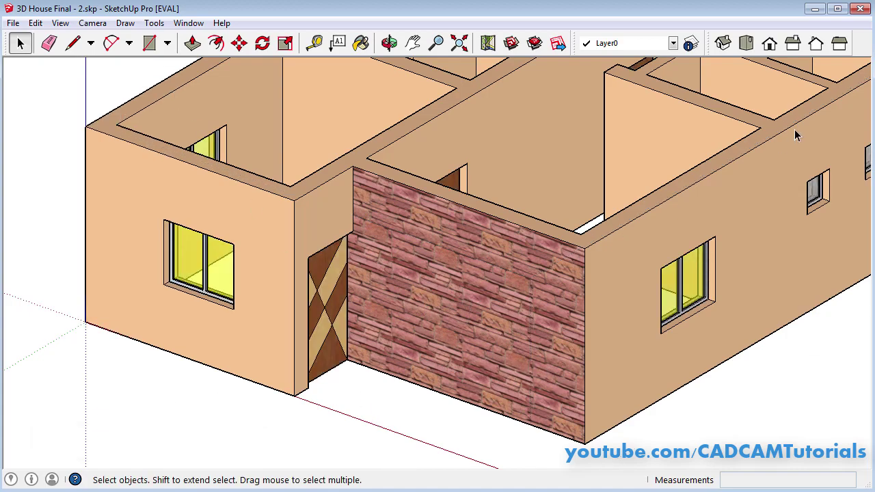
- Switch to the isometric view and examine the whole house from its entrance side
left_click(722, 42)
scroll(557, 167, "down", 1)
scroll(557, 167, "up", 1)
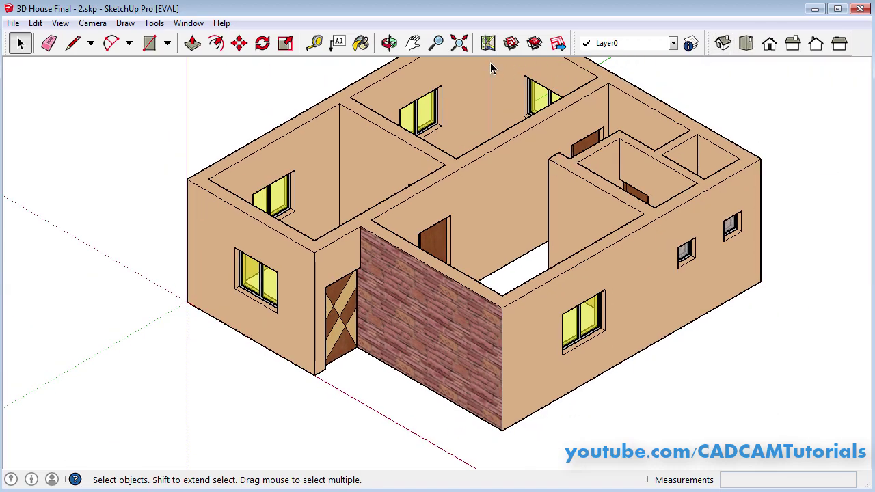
scroll(501, 89, "down", 1)
scroll(493, 142, "down", 1)
middle_click_drag(400, 198, 533, 238)
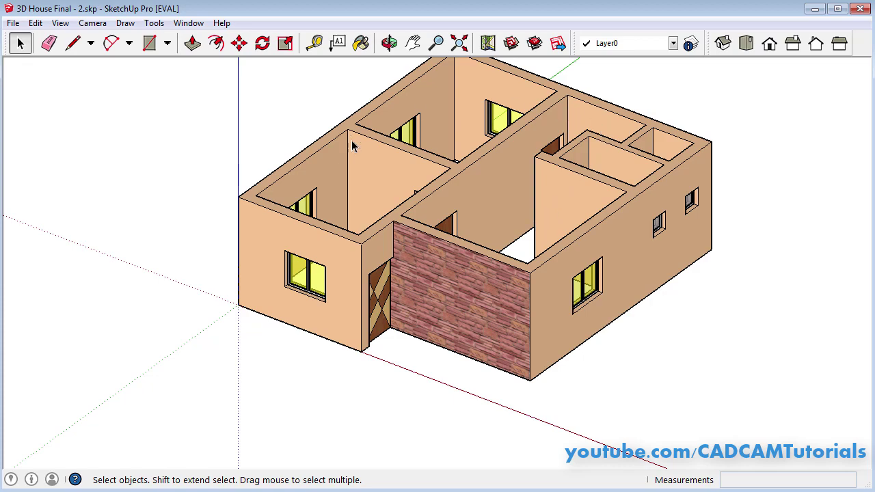